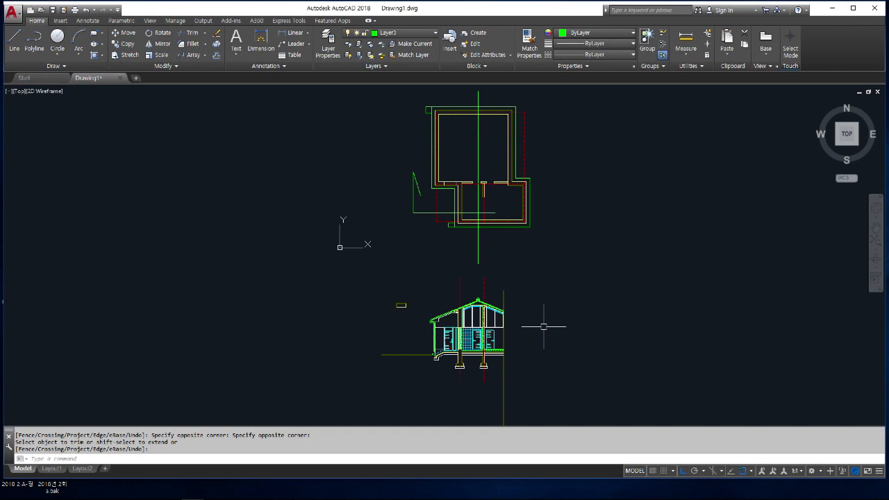
- Rotate the whole floor plan above the section 90 degrees clockwise, keeping its section line and outlines with it
middle_drag(464, 235, 515, 302)
scroll(503, 277, up, 4)
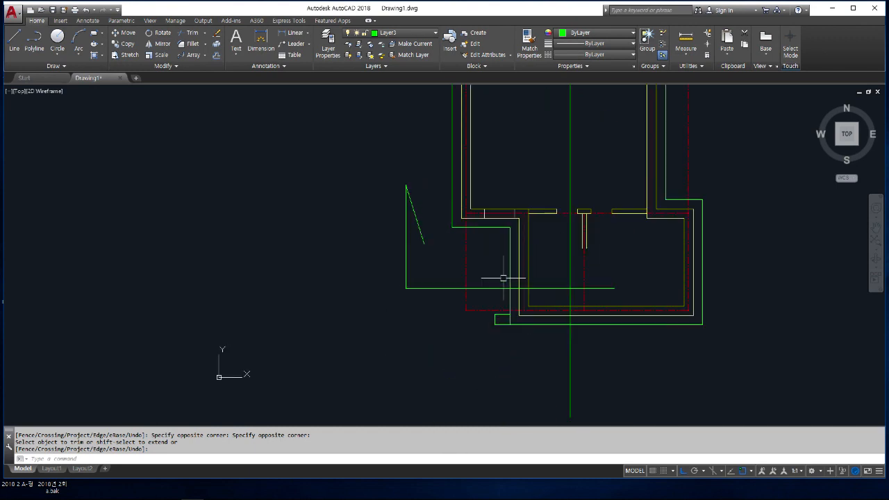
scroll(514, 285, down, 2)
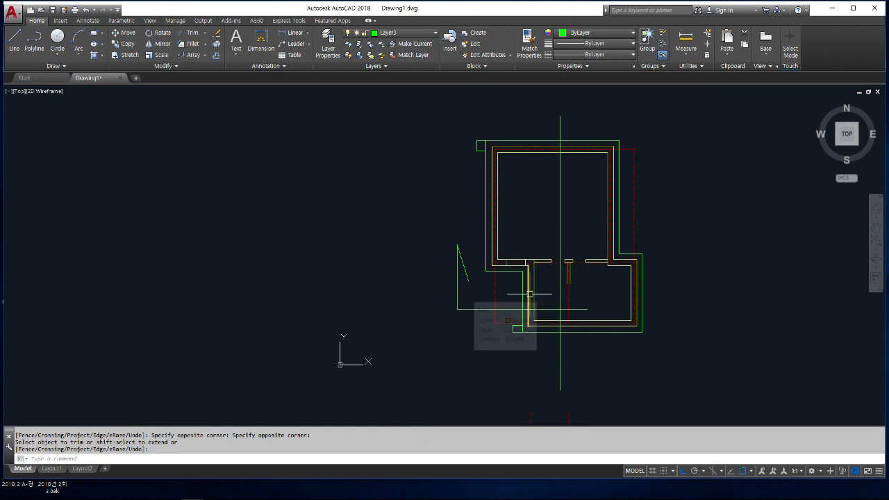
text(o)
key(Return)
click(417, 112)
click(687, 416)
key(Return)
click(574, 240)
click(633, 365)
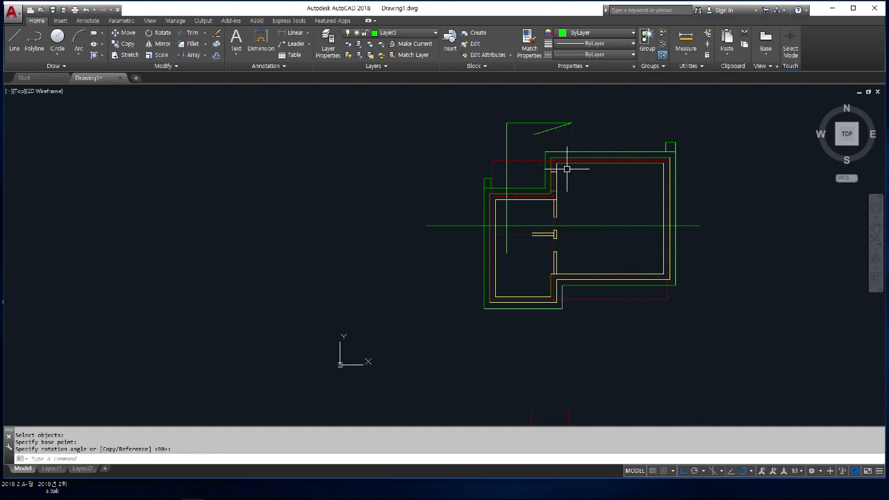
- Move the rotated floor plan horizontally to the right, clear of the section drawing below it
scroll(574, 171, down, 2)
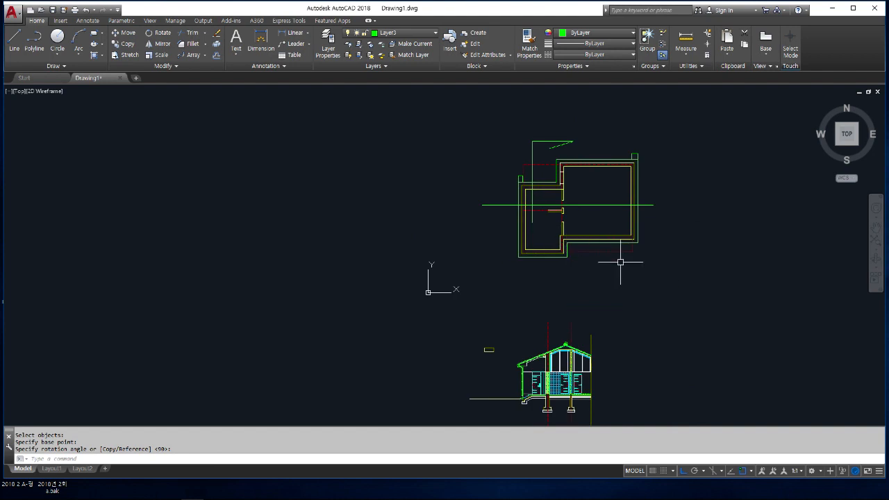
middle_drag(621, 260, 548, 258)
key(Return)
click(397, 112)
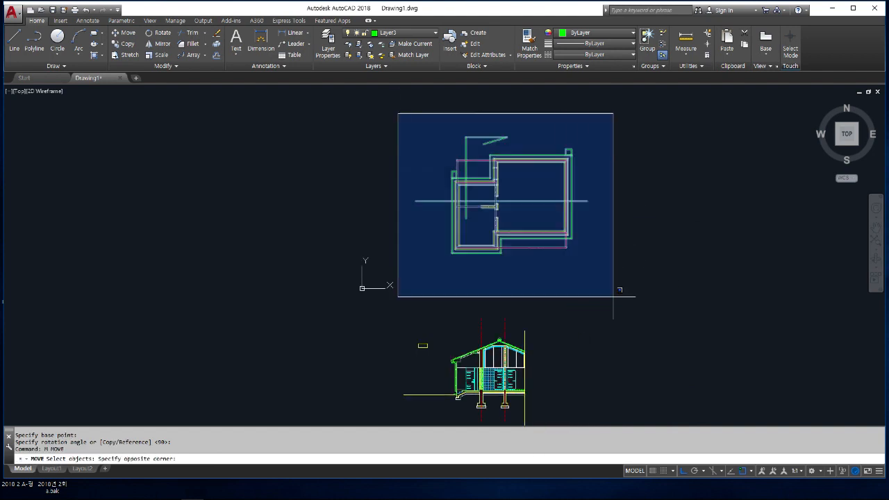
click(628, 314)
key(Return)
click(622, 297)
click(721, 298)
- Move the floor plan straight down so it sits closer to the section's height
key(Return)
click(490, 115)
click(712, 264)
key(Return)
click(726, 219)
click(700, 278)
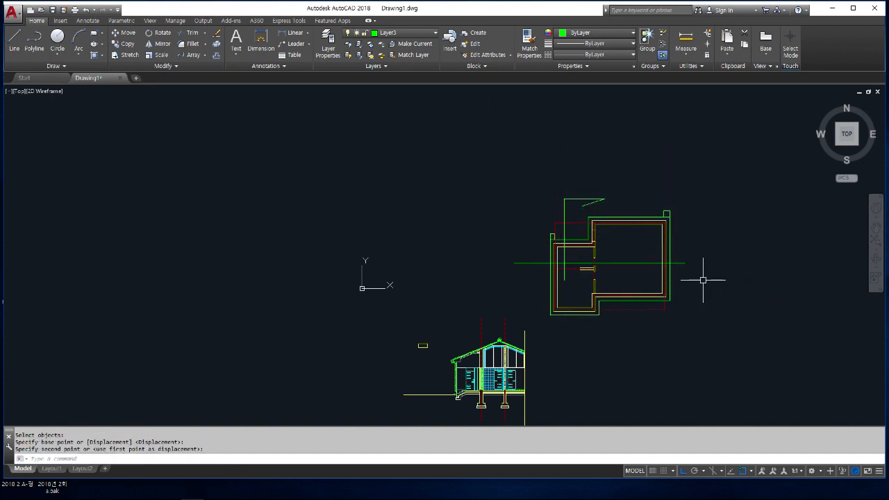
- Make Layer2 the current layer
middle_drag(648, 334, 583, 279)
scroll(520, 306, up, 2)
mouse_move(548, 333)
middle_down()
mouse_move(531, 319)
mouse_move(462, 344)
middle_up()
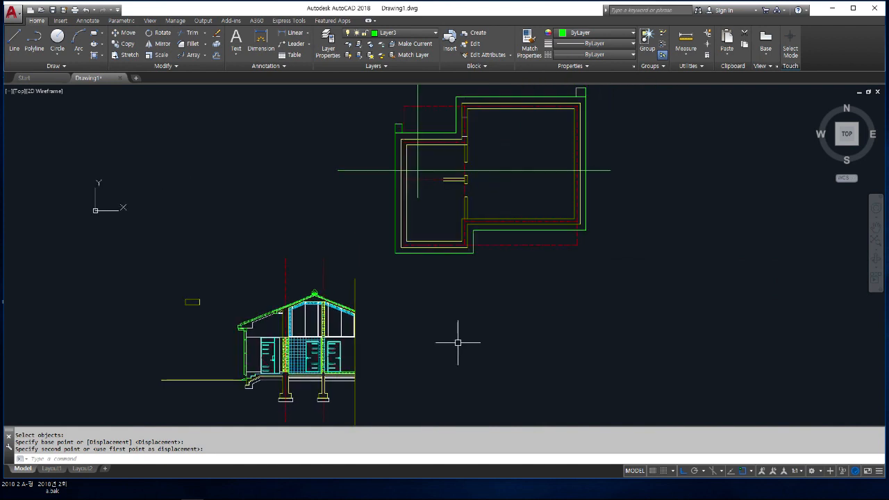
click(413, 33)
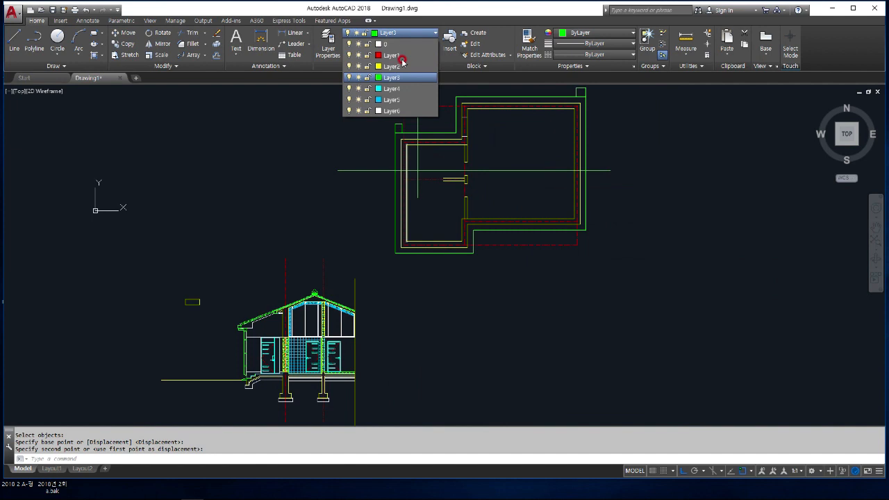
click(402, 64)
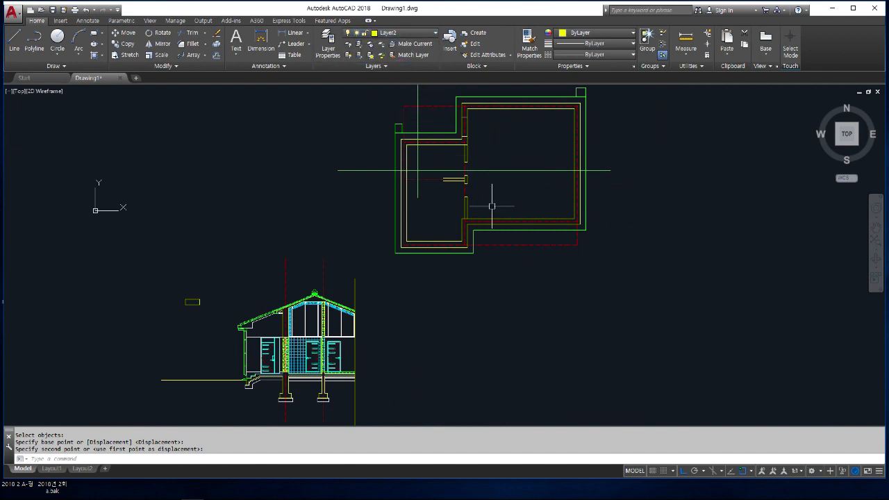
- Move the floor plan slightly farther right to widen its horizontal gap from the section
key(Return)
click(612, 250)
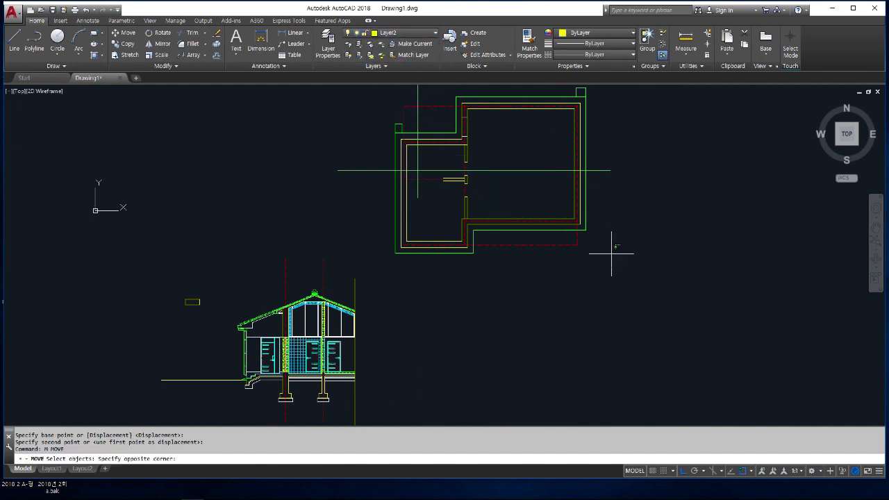
scroll(611, 252, down, 2)
click(464, 120)
key(Return)
click(535, 103)
click(547, 111)
- Draw a horizontal construction line through the left end of the section's ground line
scroll(529, 284, up, 2)
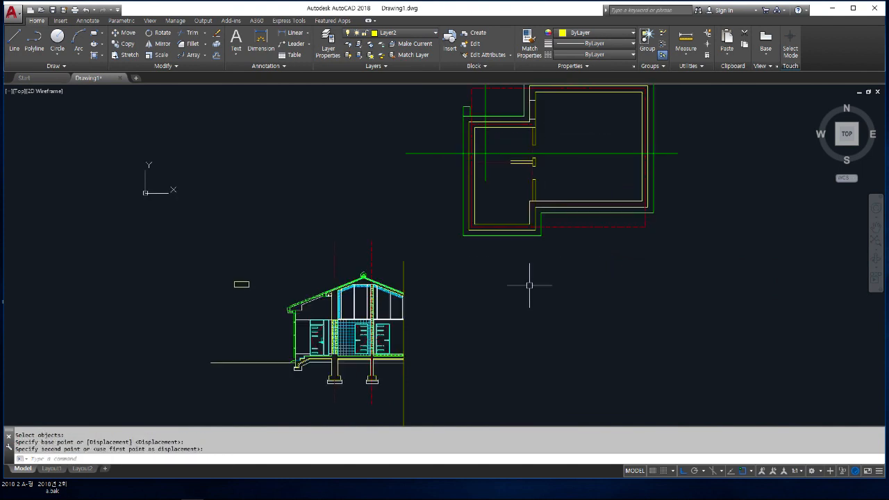
middle_drag(529, 284, 500, 248)
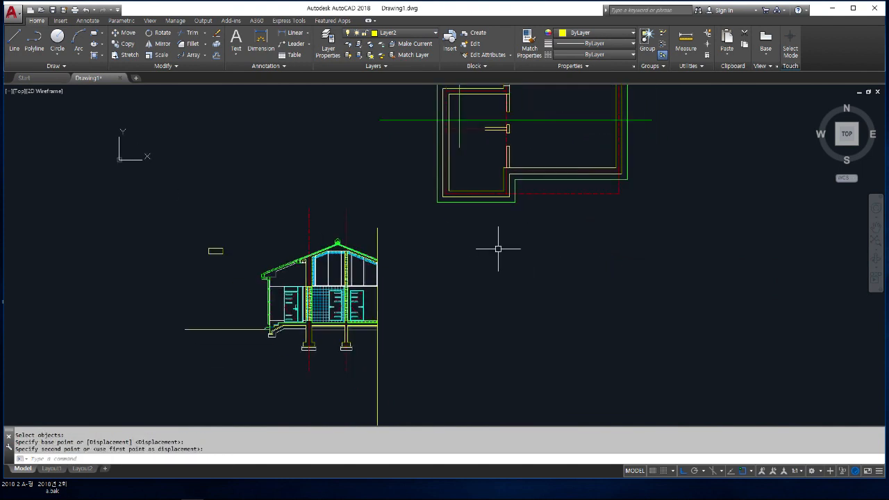
scroll(498, 248, down, 2)
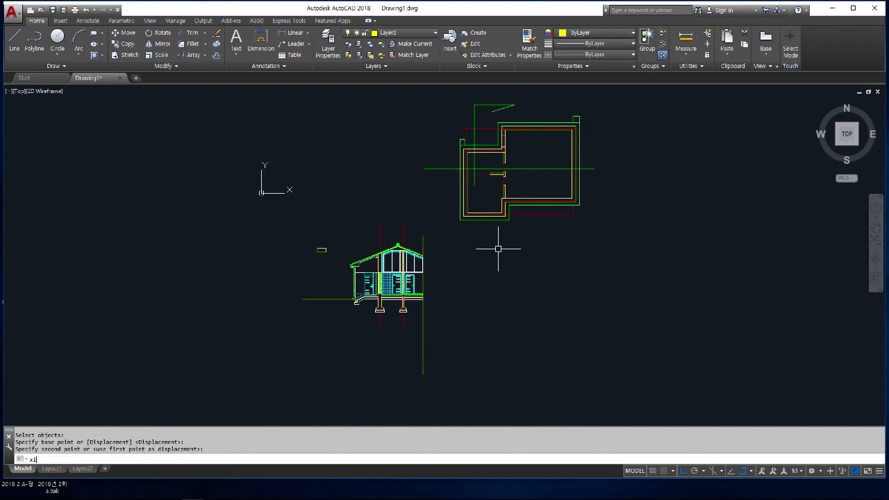
key(Return)
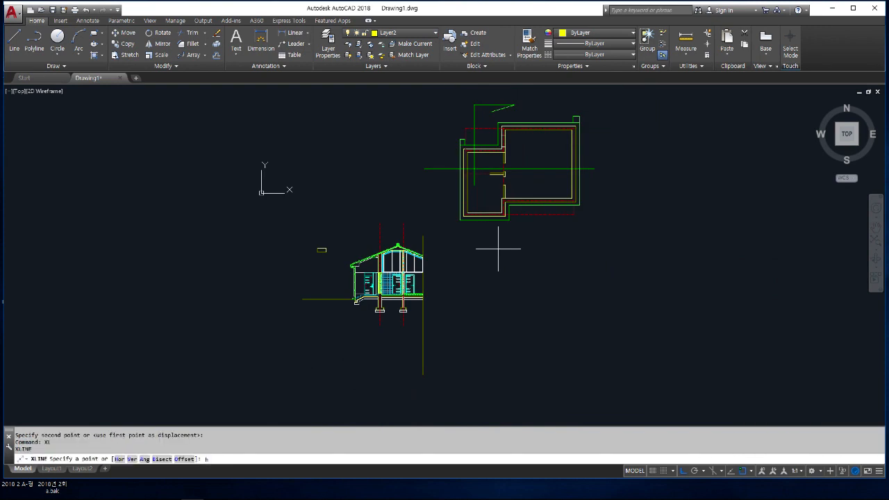
text(h)
key(Return)
scroll(308, 284, up, 2)
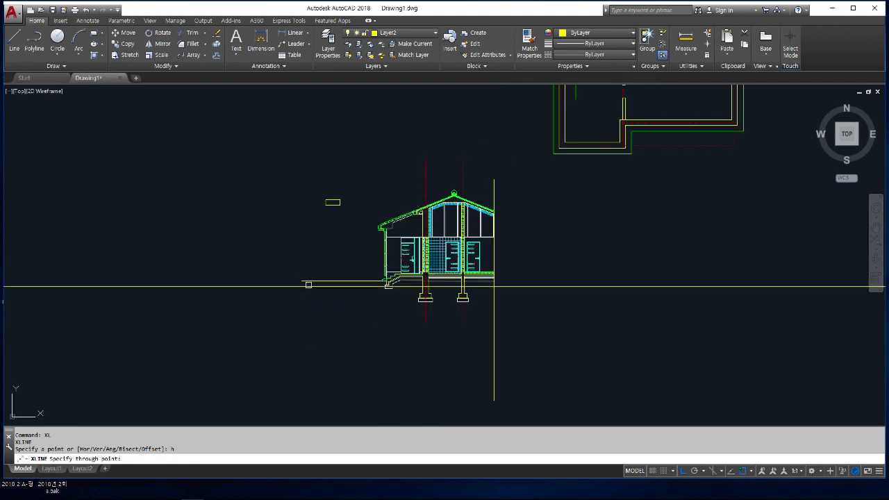
click(301, 281)
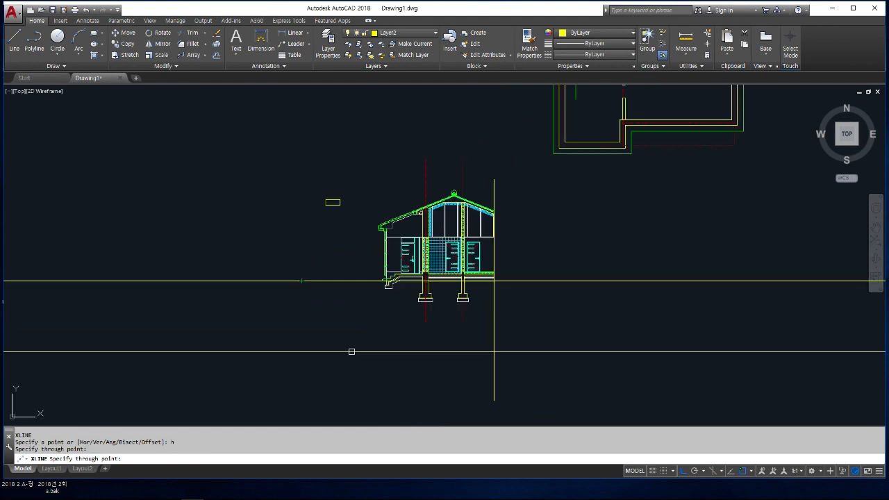
key(Return)
- Measure the distance between the wall centerlines along the lower wall of the plan's smaller left room
scroll(351, 352, down, 2)
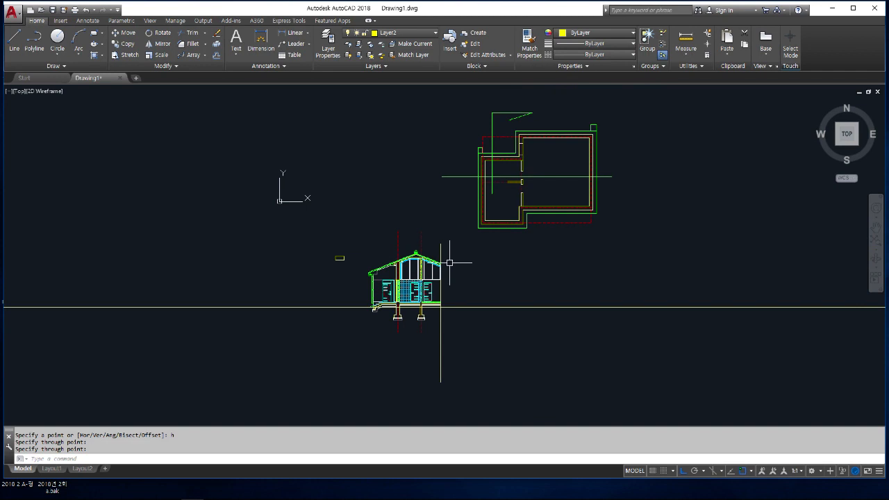
key(Return)
scroll(521, 233, up, 6)
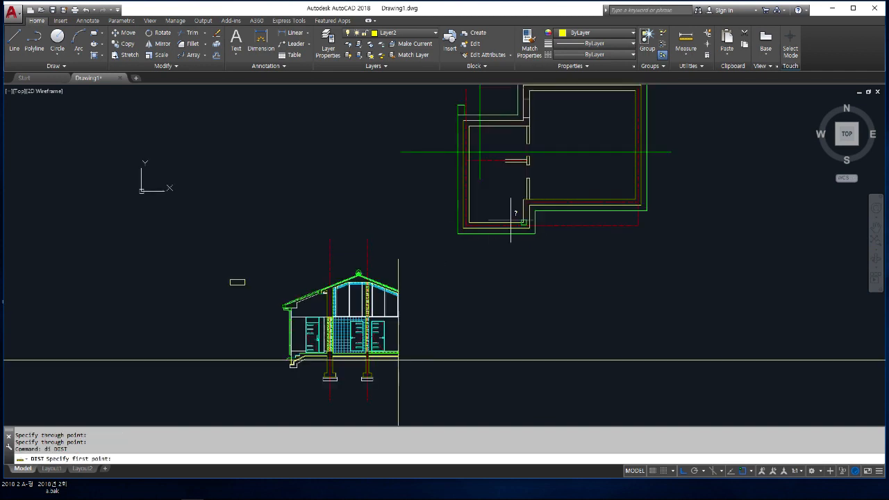
click(549, 236)
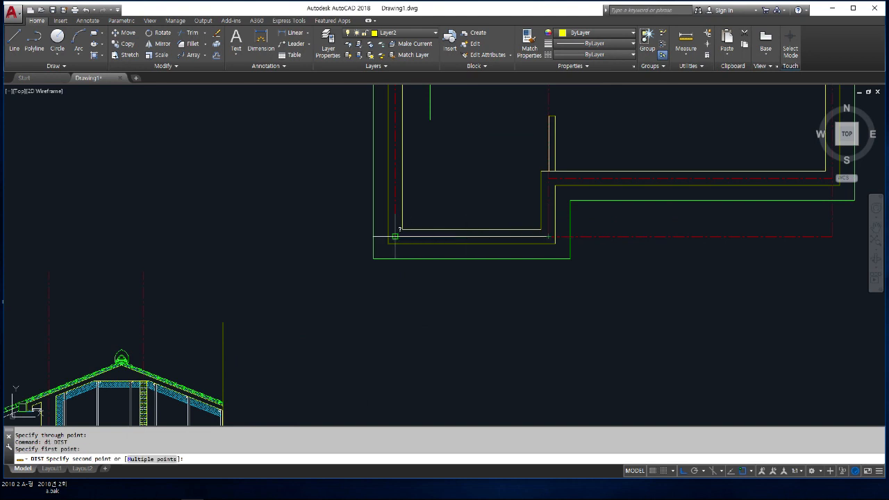
click(392, 235)
scroll(519, 234, down, 2)
scroll(519, 234, down, 4)
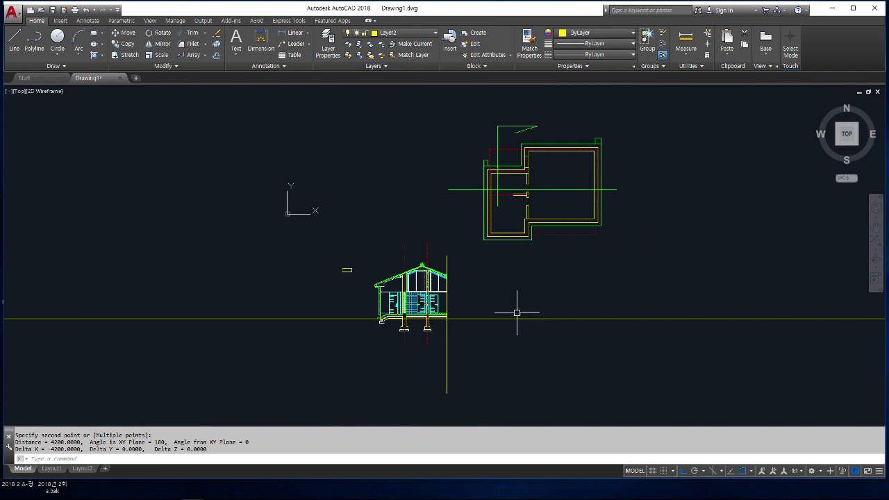
scroll(518, 312, up, 2)
key(Escape)
key(Escape)
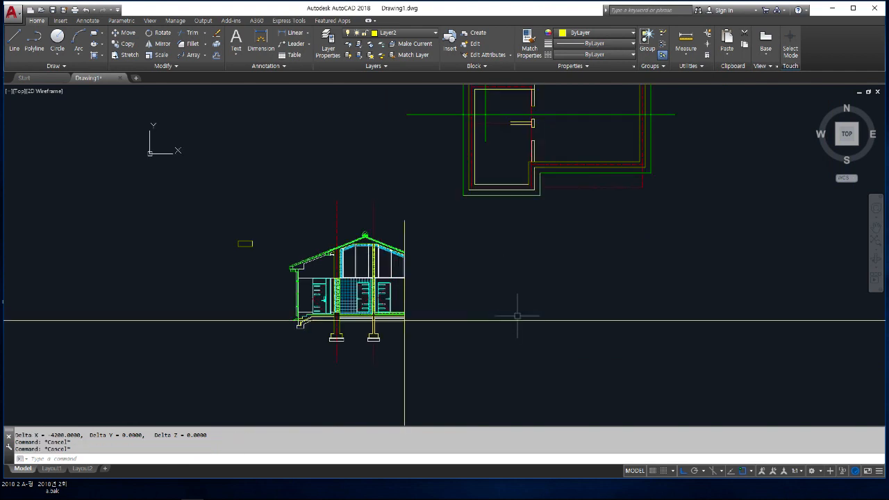
- Draw three vertical construction lines down from the plan's outer wall corners: far left, the middle offset and far right
text(xl)
key(Return)
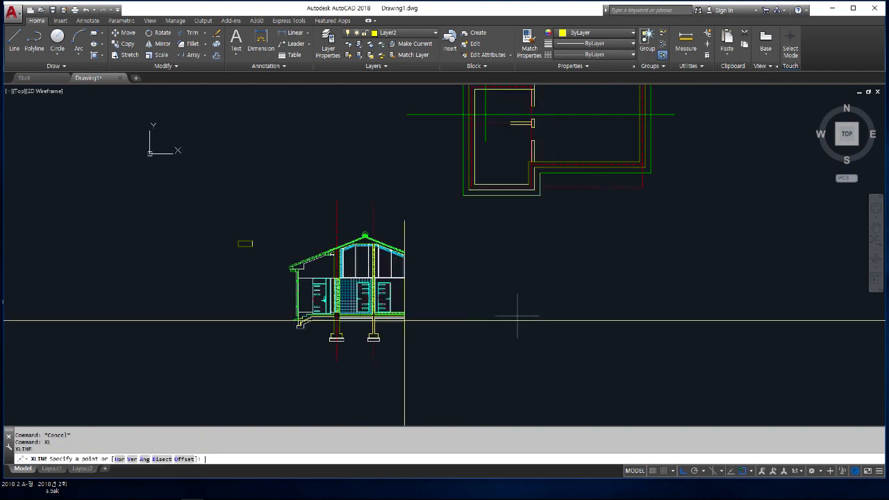
text(v)
key(Return)
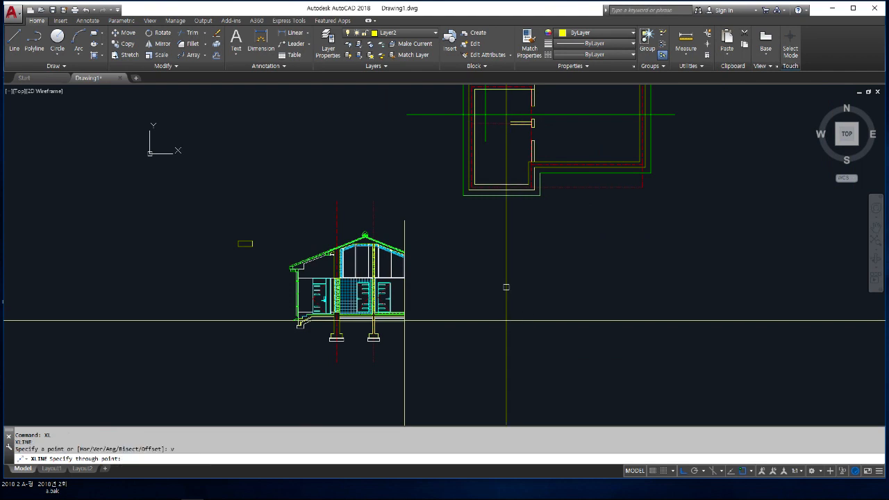
scroll(468, 175, up, 3)
click(469, 218)
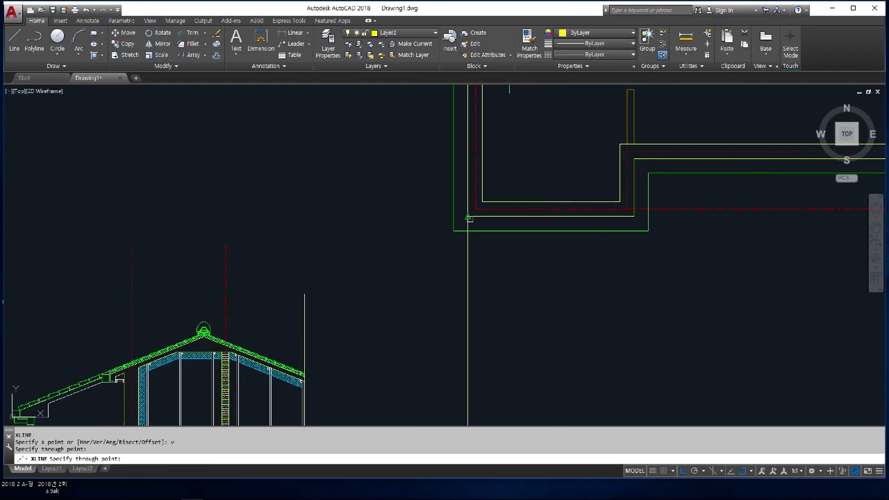
click(630, 215)
scroll(456, 270, down, 2)
scroll(455, 270, down, 2)
scroll(613, 208, up, 3)
click(612, 208)
scroll(641, 240, down, 2)
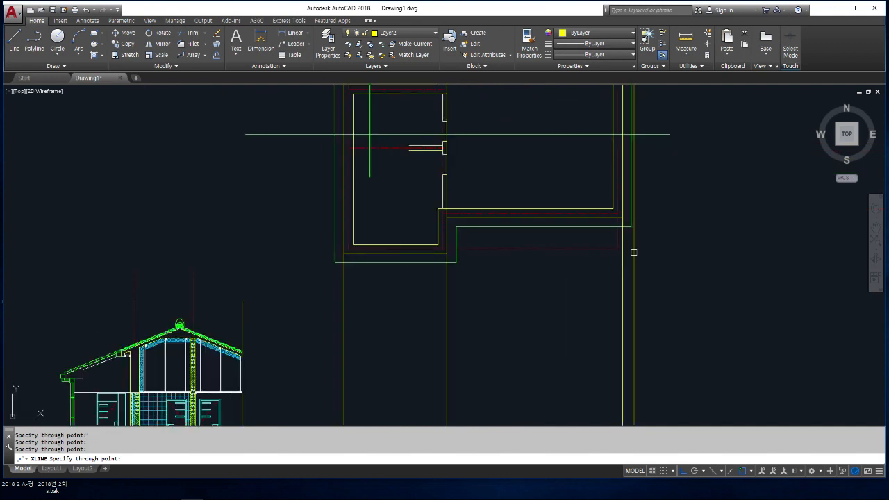
key(space)
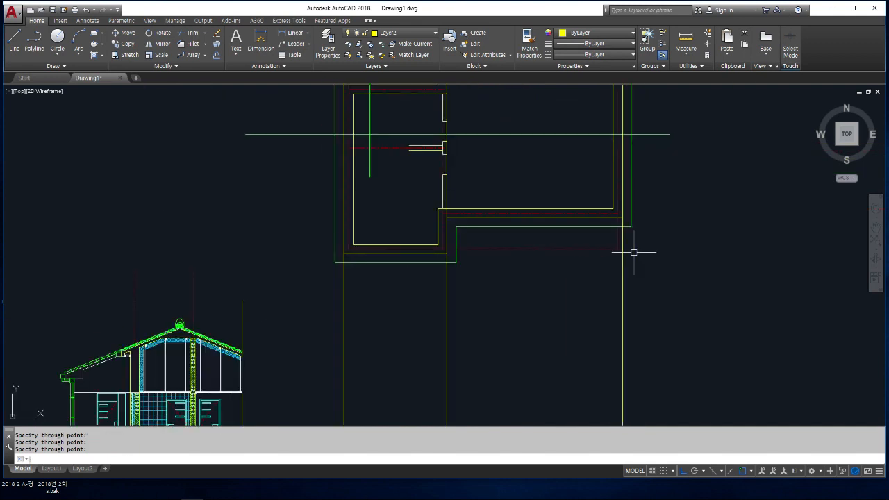
- Trim off the parts of the three vertical construction lines that extend below the horizontal ground line
scroll(632, 252, down, 4)
middle_drag(629, 262, 615, 249)
text(tr)
key(Return)
key(Return)
click(629, 368)
click(493, 334)
- Match the yellow vertical line at the section's right edge to the properties of the section's white linework
text(ma)
key(Return)
scroll(460, 295, up, 5)
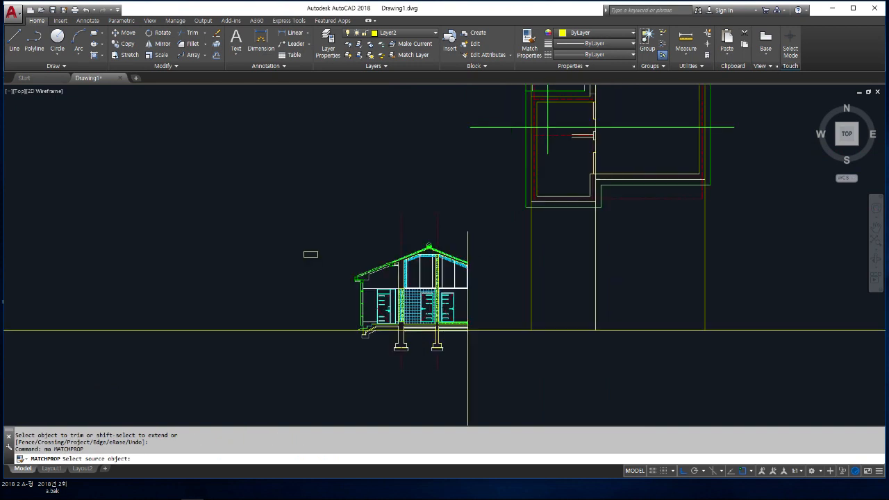
click(471, 303)
click(471, 304)
key(Return)
scroll(445, 309, down, 2)
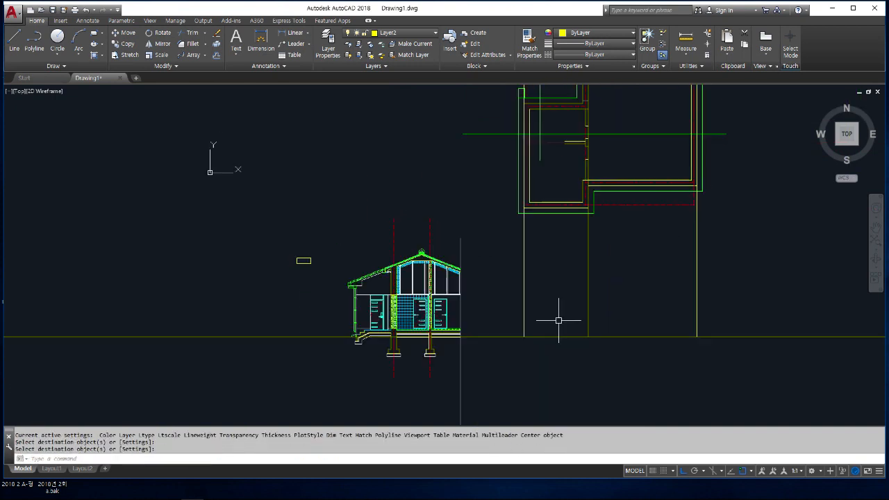
- Draw a horizontal construction line through the underside of the roof ridge apex in the house section
middle_drag(616, 333, 565, 335)
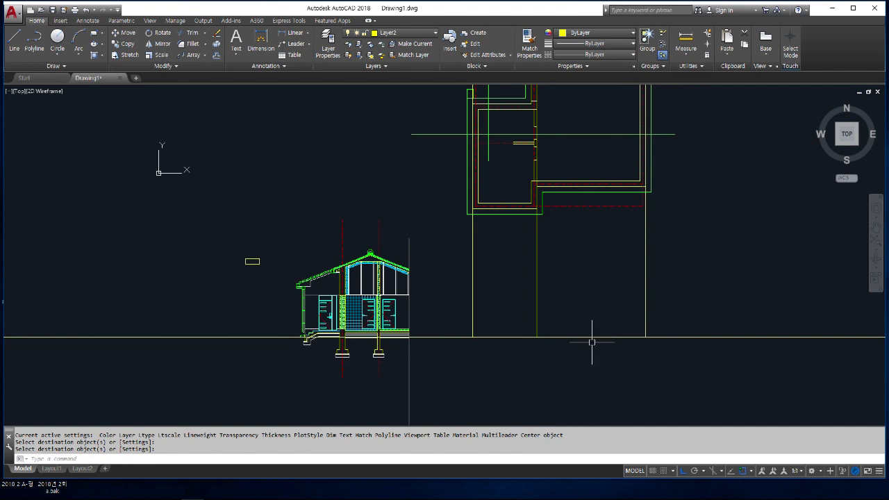
middle_drag(520, 220, 537, 265)
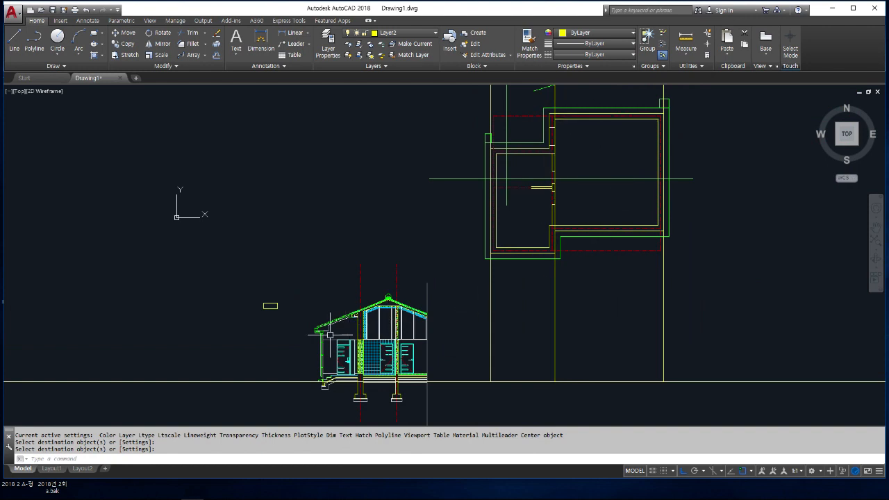
key(Escape)
key(Escape)
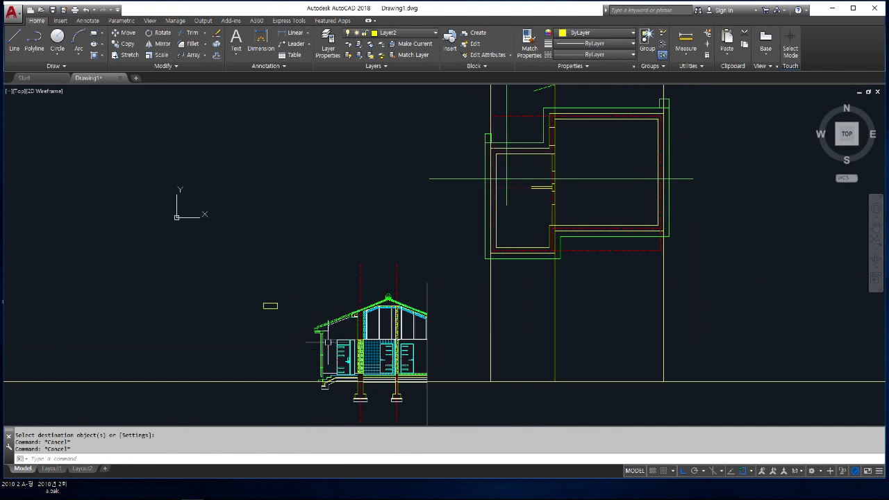
key(Return)
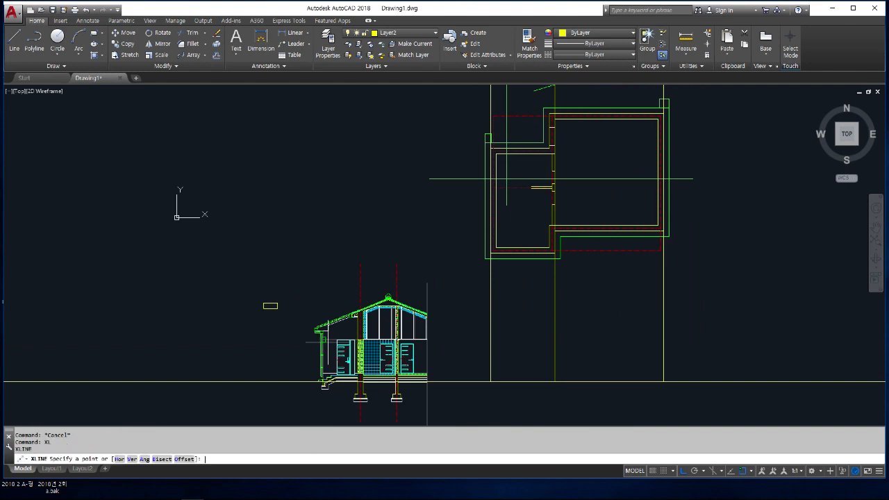
text(h)
key(Return)
scroll(366, 290, up, 2)
scroll(382, 302, up, 8)
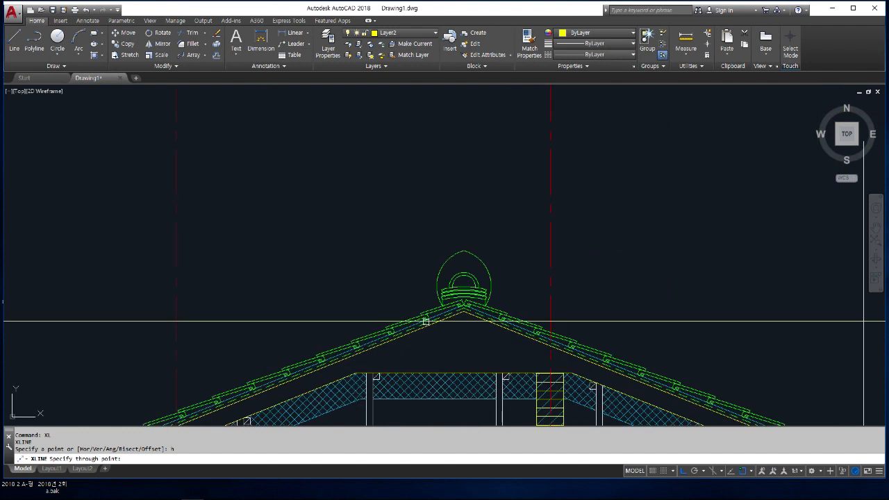
scroll(458, 296, up, 3)
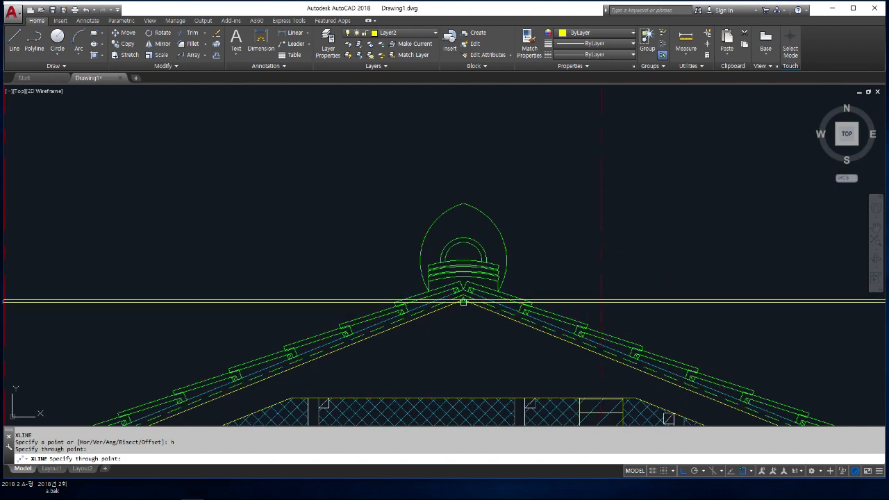
scroll(354, 291, down, 6)
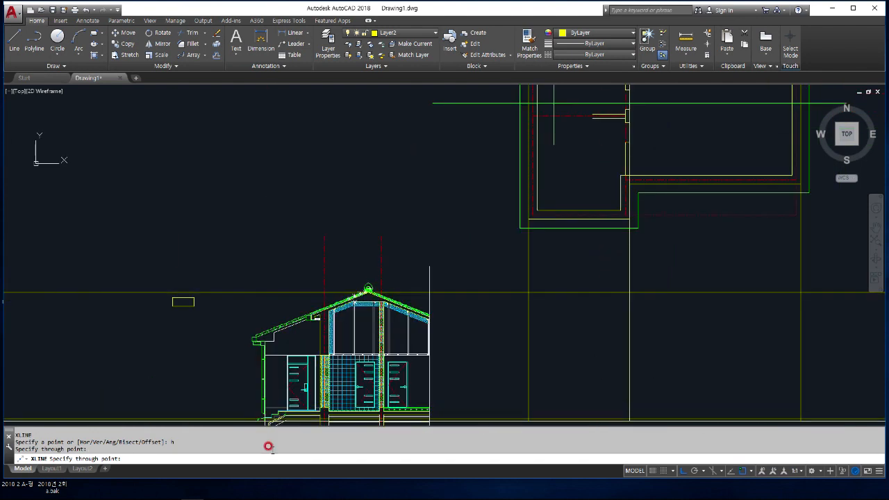
- Add two horizontal construction lines through the upper and lower corners of the fascia at the section's lower eave
scroll(250, 333, up, 10)
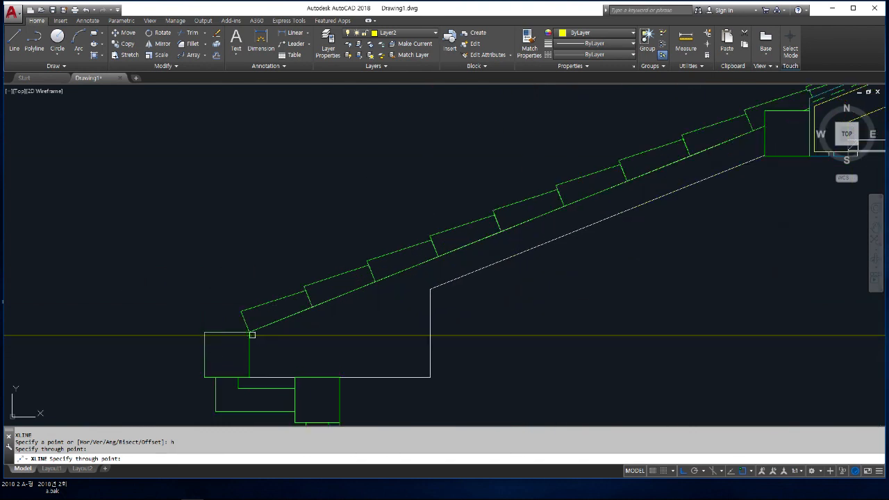
click(251, 333)
click(250, 377)
key(Return)
scroll(232, 366, down, 5)
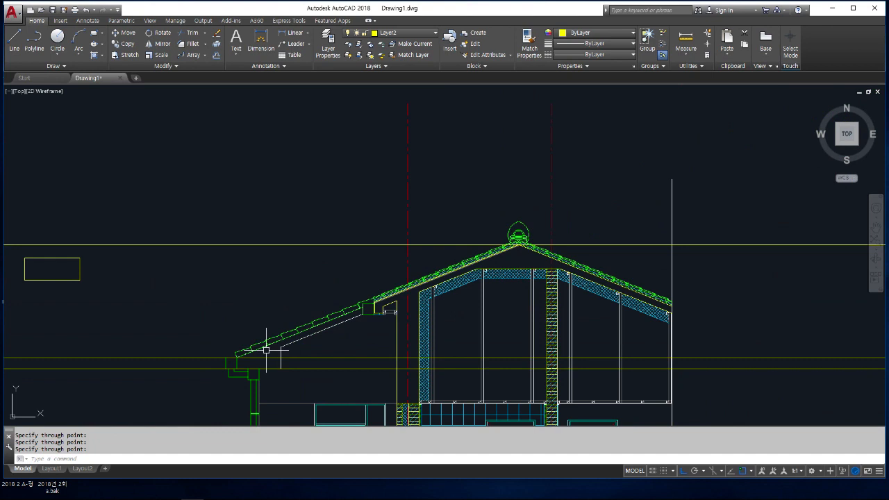
- Trim off the parts of the three vertical wall lines above the lower eave construction line
scroll(231, 342, down, 6)
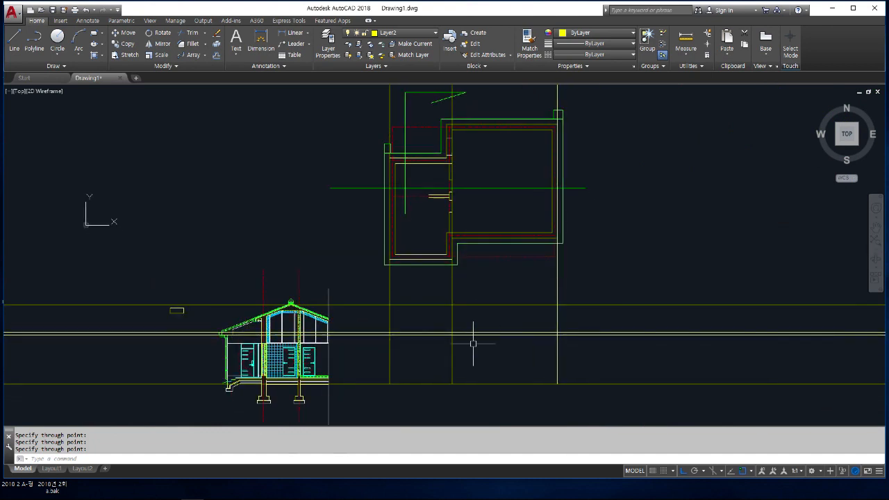
scroll(473, 343, up, 2)
text(tr)
key(Return)
click(468, 332)
key(Return)
click(627, 264)
click(312, 254)
key(Escape)
key(Escape)
key(Escape)
- Draw three vertical lines from the lower corners of the plan's green roof outline down to the lower eave line
text(l)
key(Return)
click(336, 219)
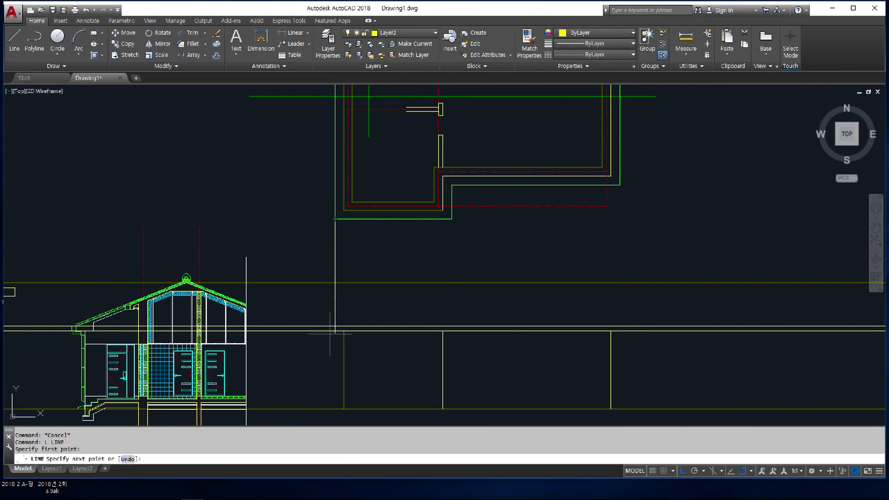
click(336, 328)
key(Return)
key(Return)
click(451, 219)
click(451, 330)
key(Return)
key(Return)
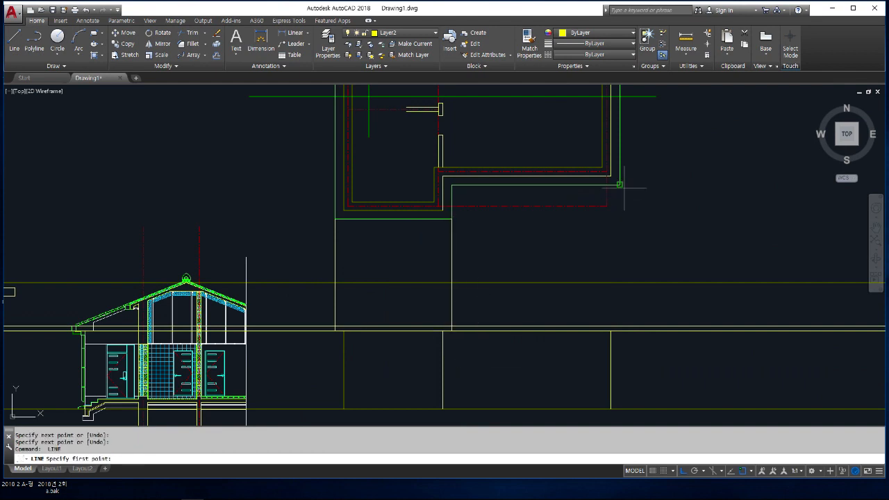
click(619, 185)
click(620, 329)
key(Return)
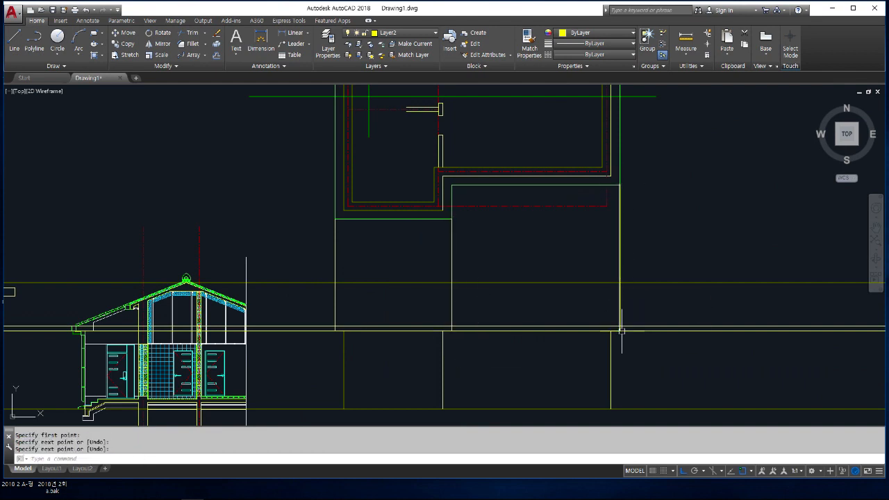
scroll(594, 195, up, 4)
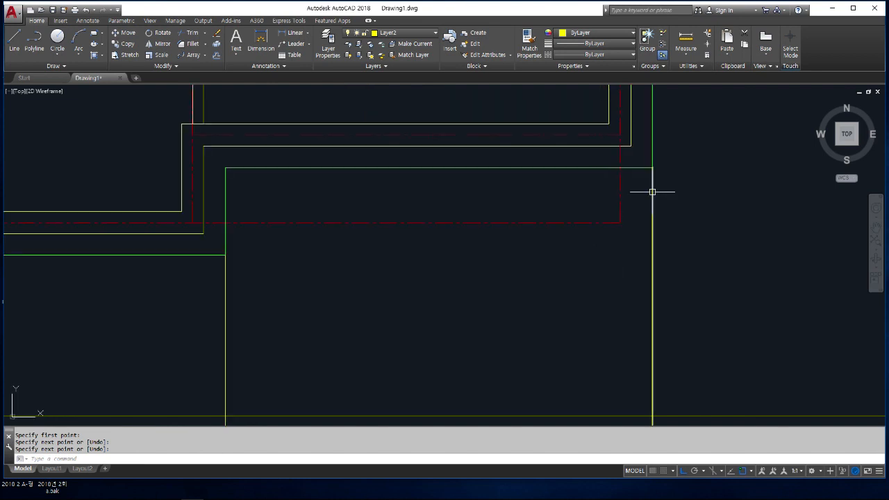
scroll(650, 189, down, 4)
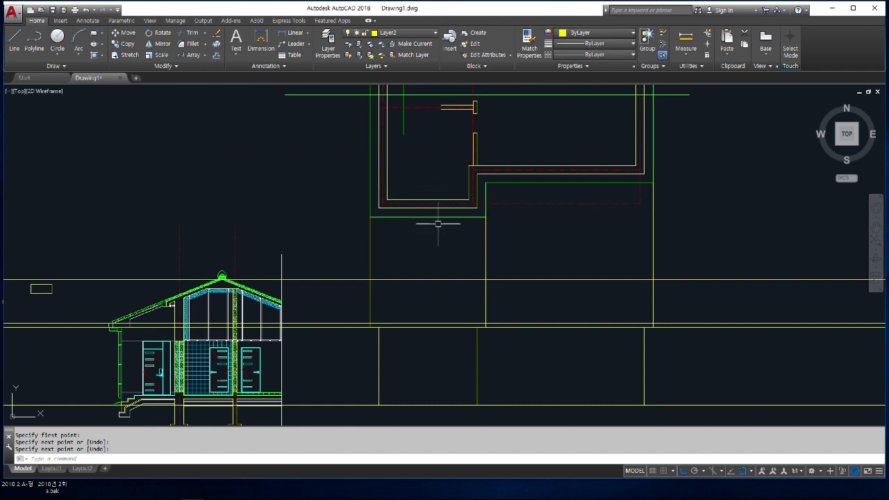
- Trim the ridge and eave construction lines beyond the outermost left and right vertical roof edge lines
scroll(436, 228, down, 2)
text(tr)
key(Return)
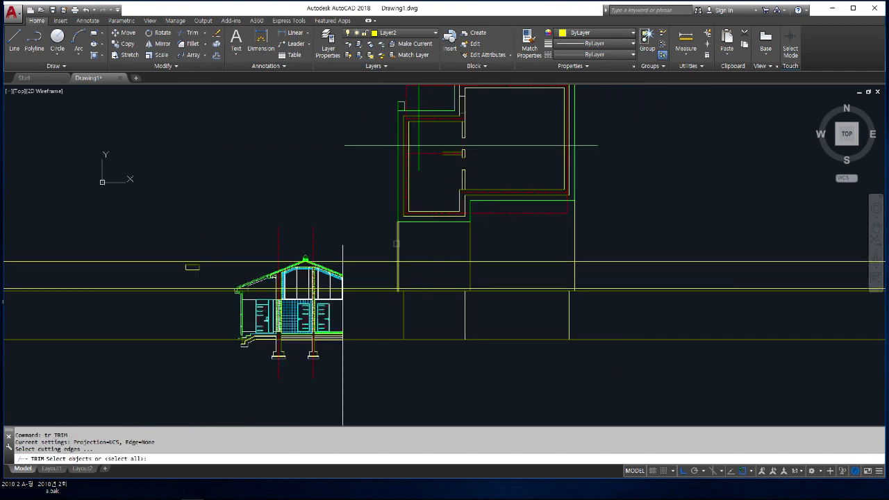
click(397, 245)
key(space)
click(390, 295)
click(376, 242)
key(Return)
key(space)
click(575, 236)
key(space)
click(614, 316)
click(591, 247)
key(Return)
- Trim off the parts of the three vertical roof edge lines above the horizontal ridge line
key(space)
click(535, 261)
key(space)
click(597, 243)
click(368, 232)
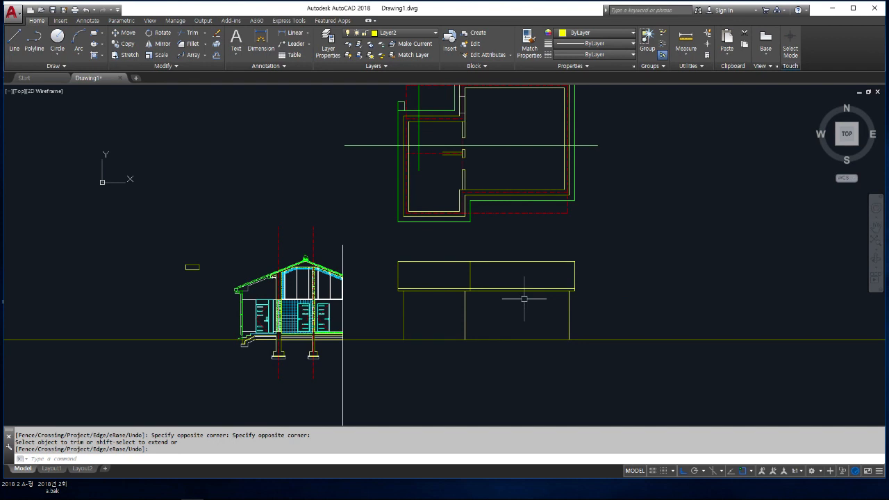
- Modify the ISO-25 dimension style to use a larger overall scale for its dimension features
key(Return)
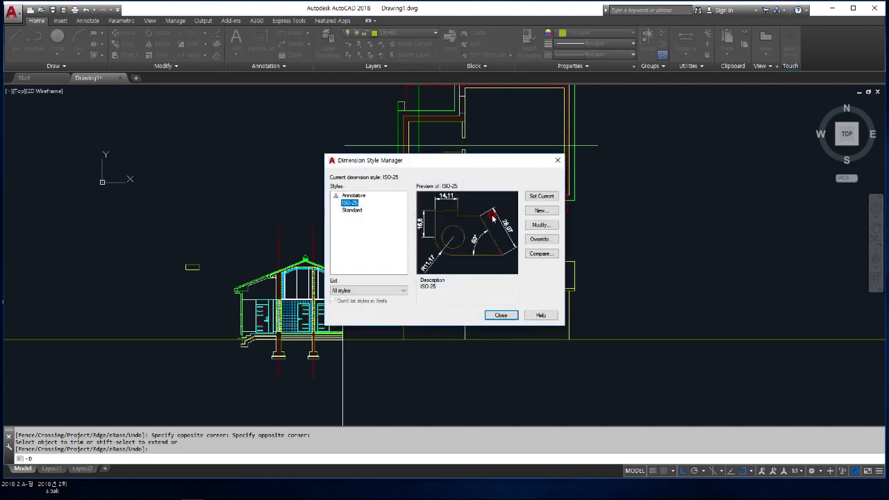
click(538, 226)
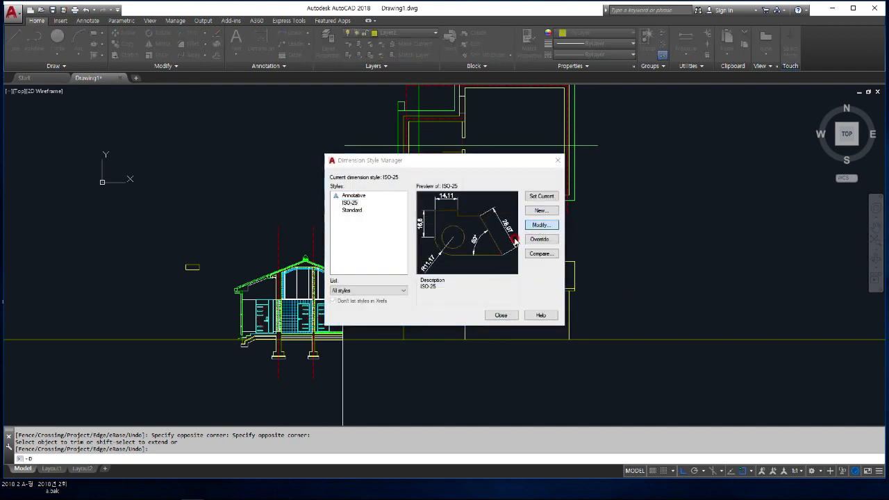
click(488, 270)
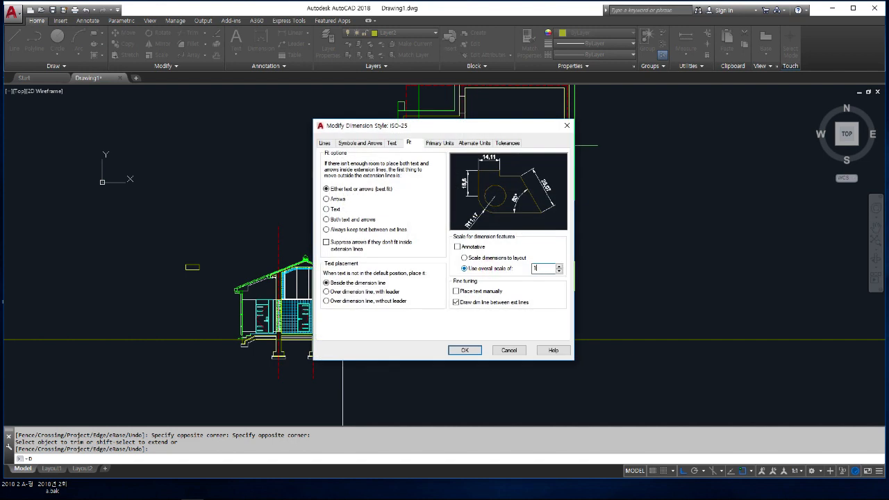
click(464, 350)
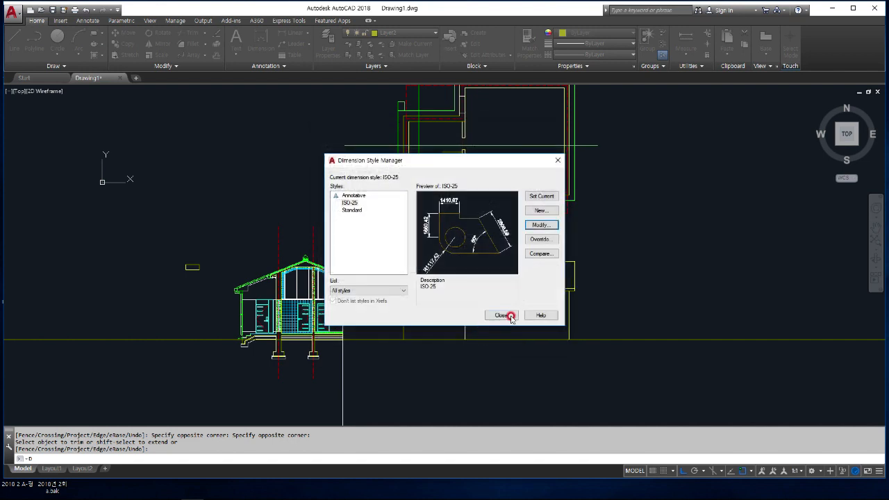
click(500, 316)
- Add a vertical linear dimension from the plan's horizontal ridge line to the lower roof edge of the smaller left part
text(d)
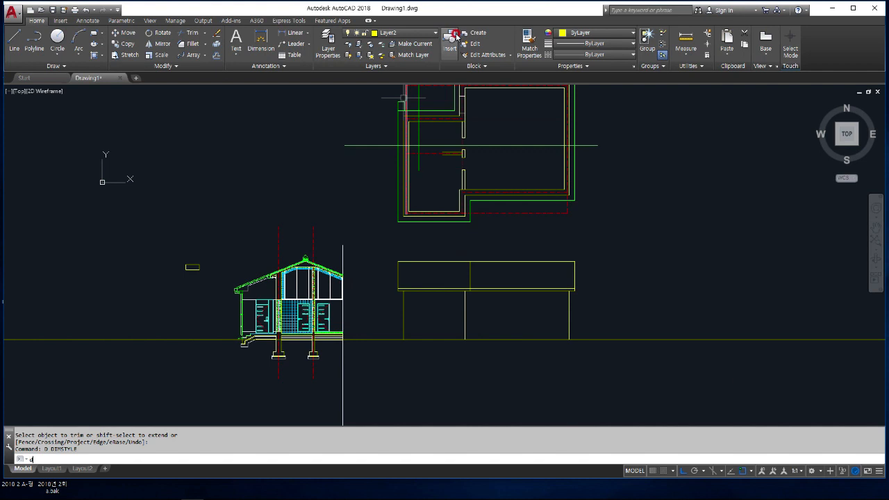
key(Escape)
click(279, 33)
scroll(458, 146, up, 2)
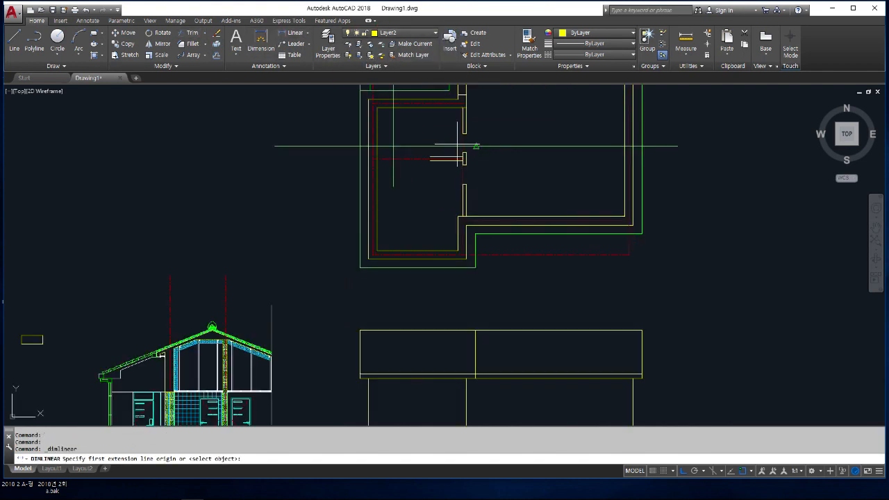
click(393, 146)
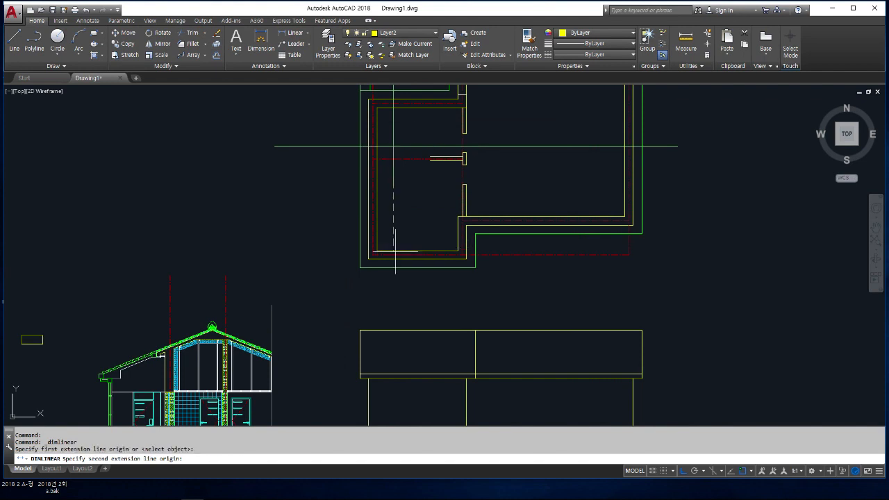
click(391, 267)
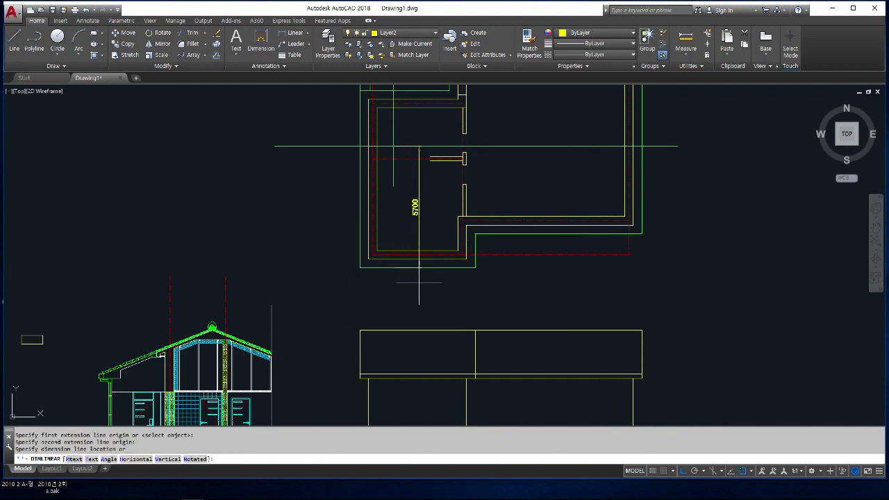
click(418, 281)
- Add a vertical linear dimension from the lower roof edge of the plan's larger right part to the ridge line
key(Return)
click(558, 233)
click(566, 146)
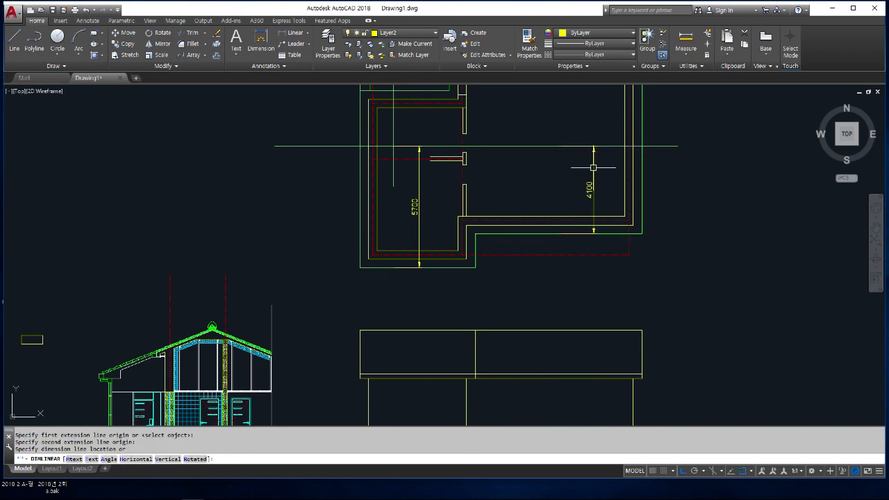
click(592, 182)
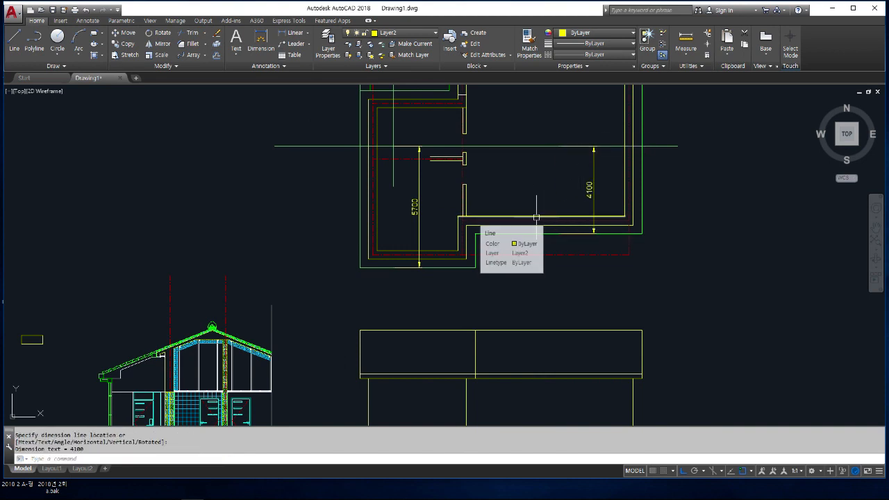
- Draw a vertical construction line through the roof ridge apex of the house section
scroll(537, 217, down, 2)
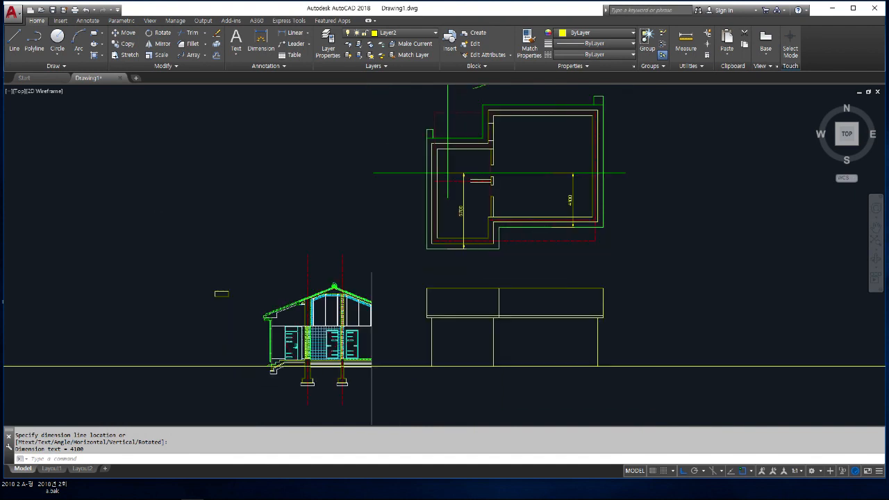
scroll(407, 257, up, 2)
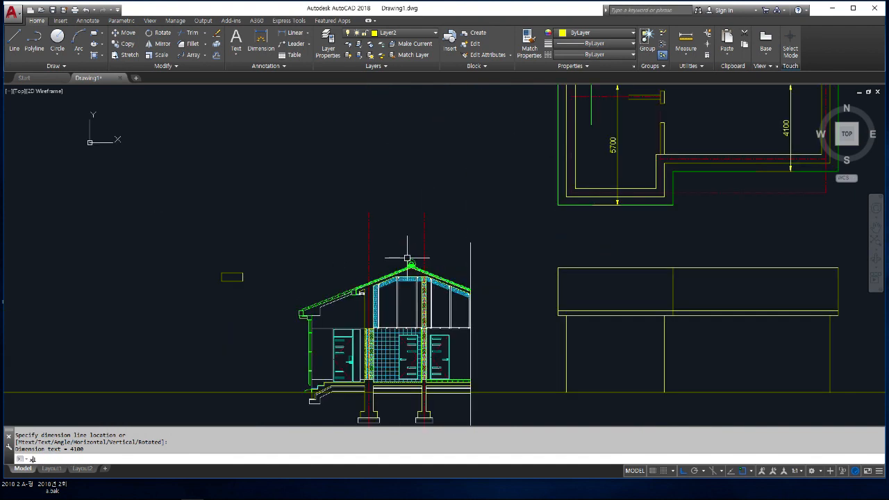
key(Return)
text(v)
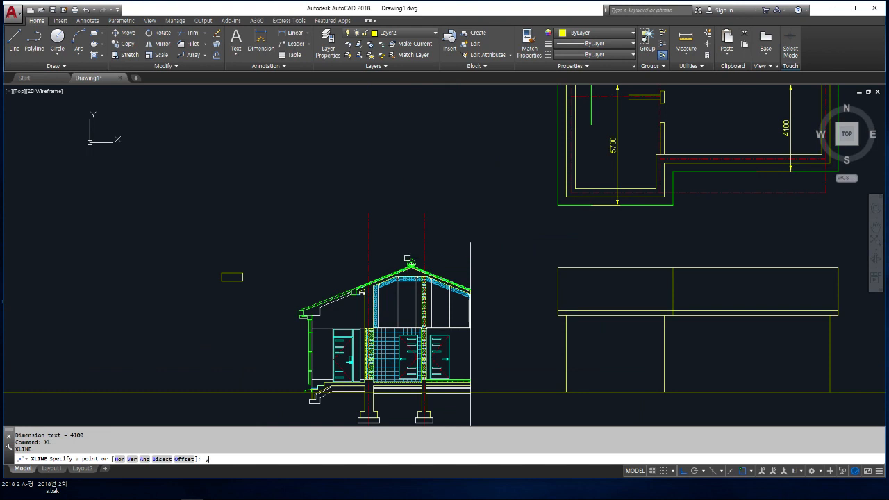
key(Return)
scroll(421, 286, up, 3)
scroll(421, 285, up, 2)
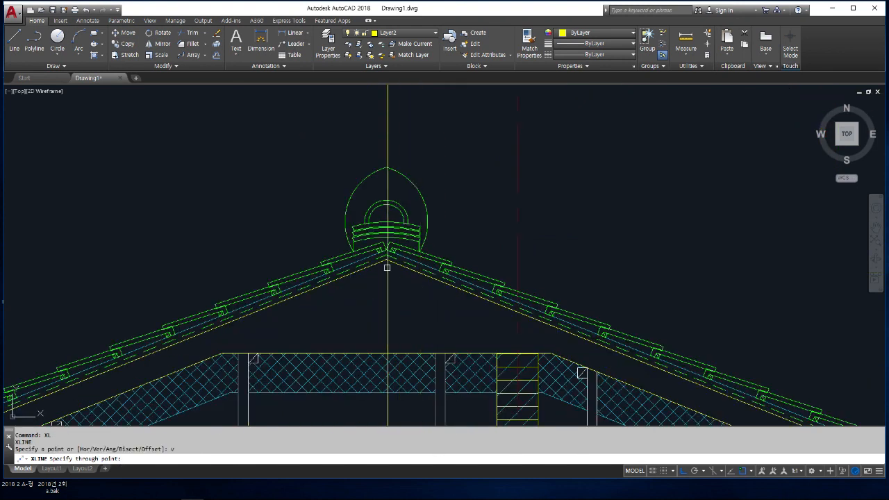
click(386, 270)
scroll(486, 262, down, 4)
key(Return)
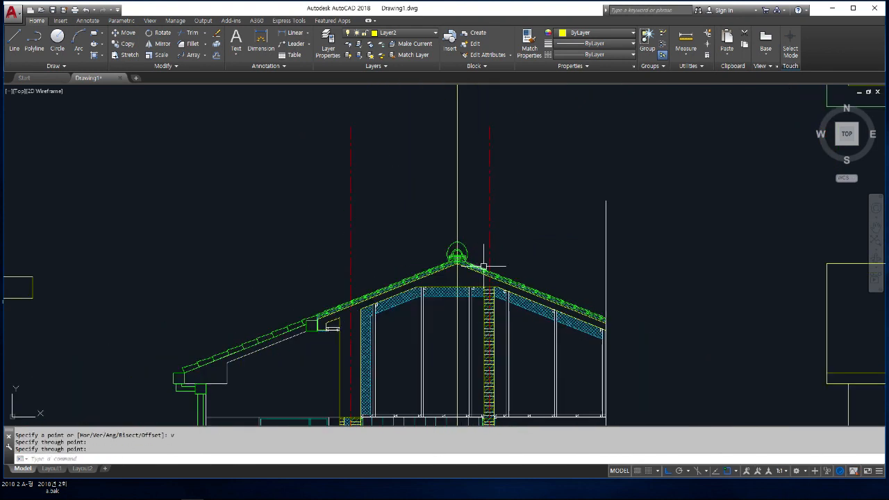
- Offset the section's vertical ridge construction line 5700 to the right
scroll(484, 265, down, 4)
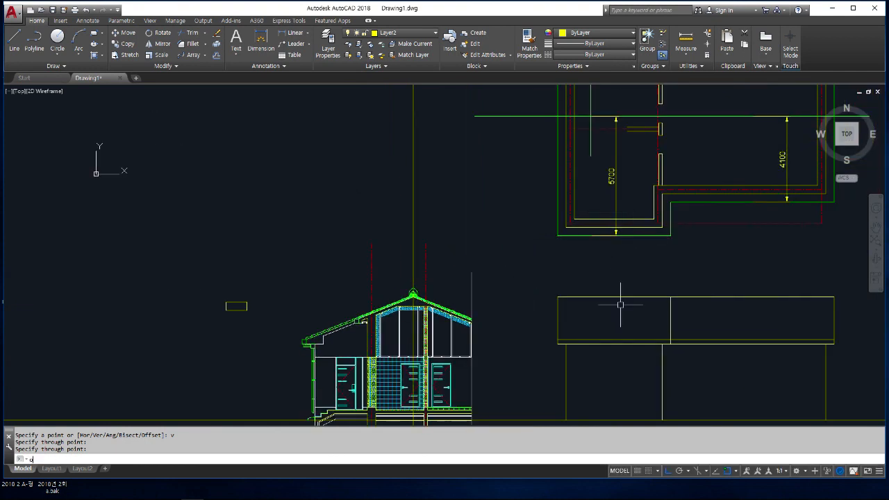
key(Return)
text(5700)
key(Return)
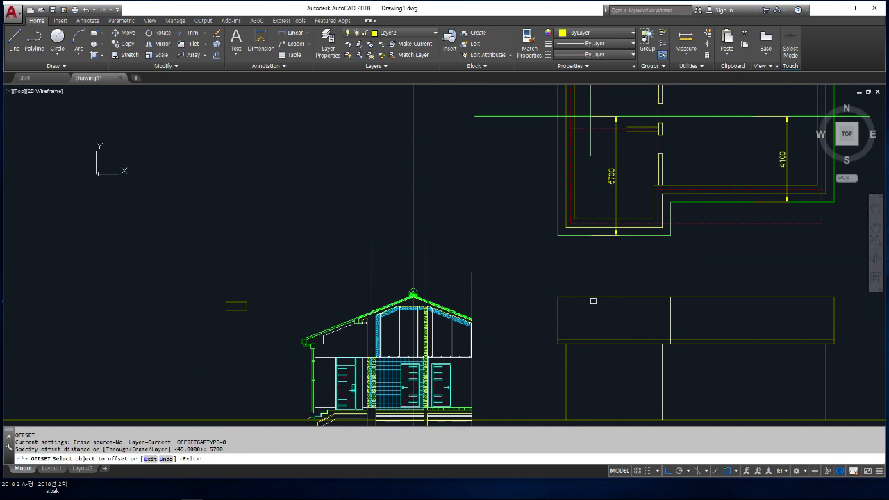
click(416, 208)
click(489, 215)
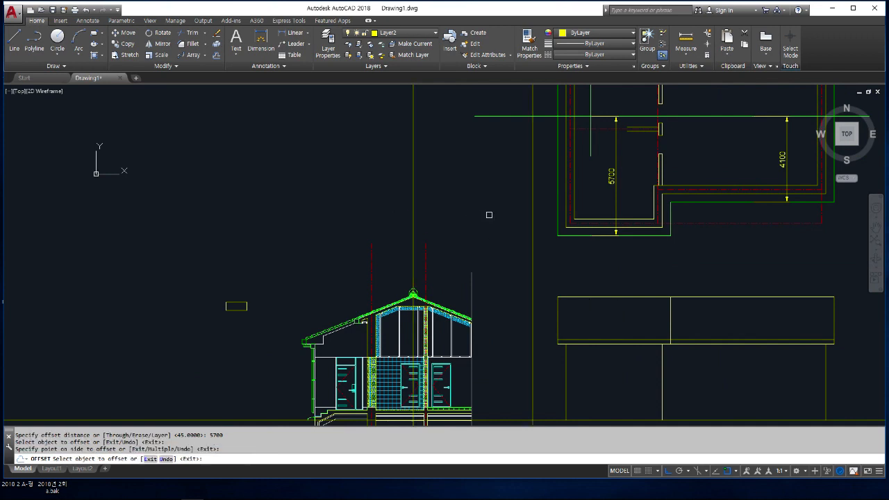
- Extend the yellow sloping line under the section's right roof tiles to the vertical line 5700 from the ridge
key(Return)
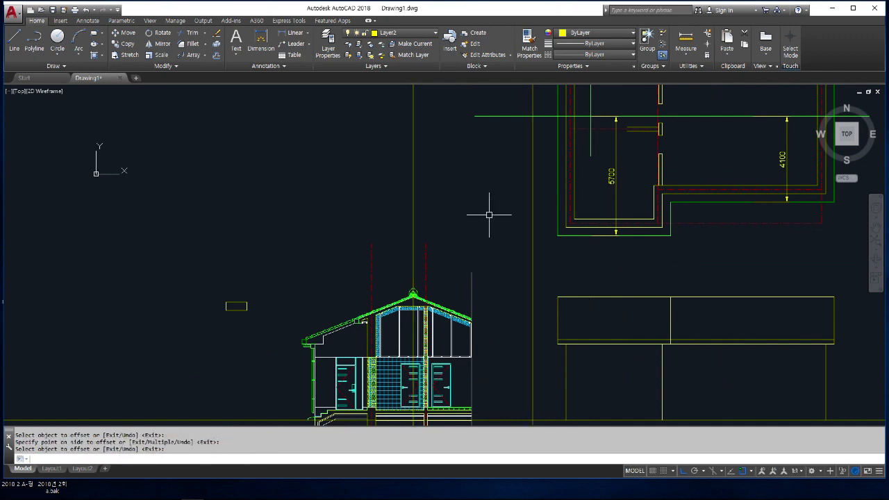
scroll(514, 350, up, 2)
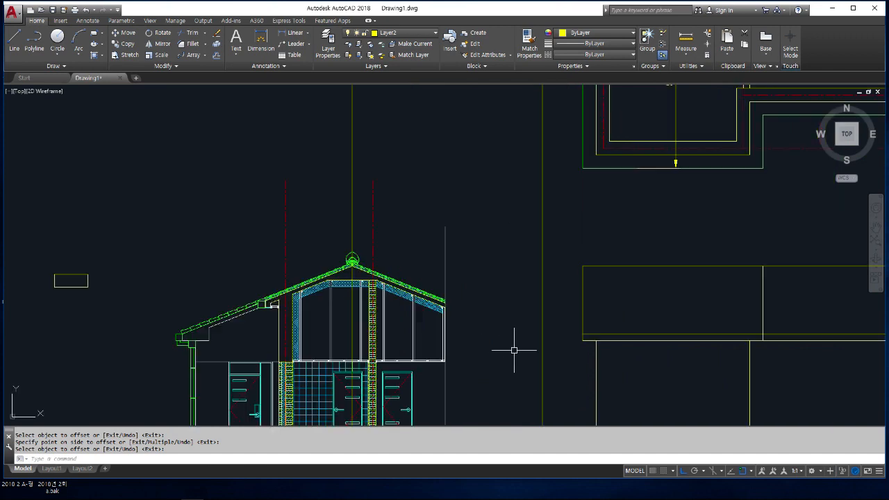
text(ex)
key(Return)
click(542, 340)
key(Return)
scroll(455, 314, up, 5)
click(404, 258)
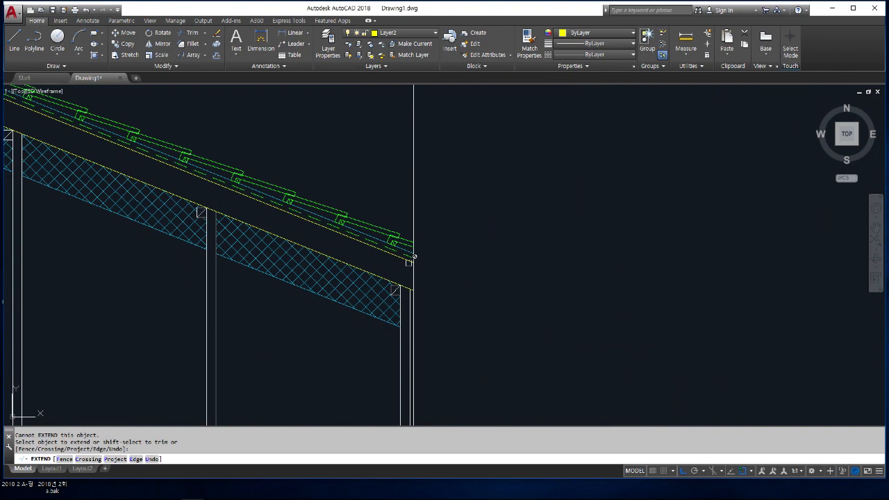
scroll(404, 259, down, 8)
click(404, 262)
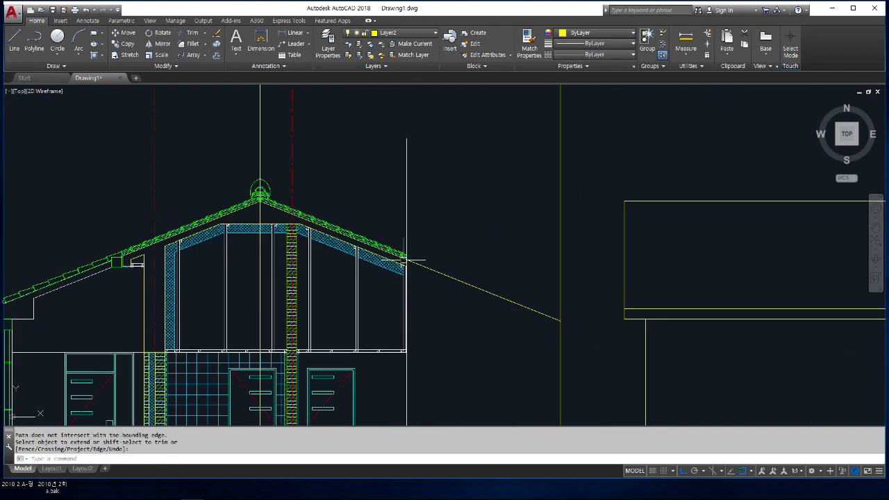
key(Return)
- Draw a horizontal projection line from the end of the extended roof slope across and past the elevation
scroll(516, 363, up, 4)
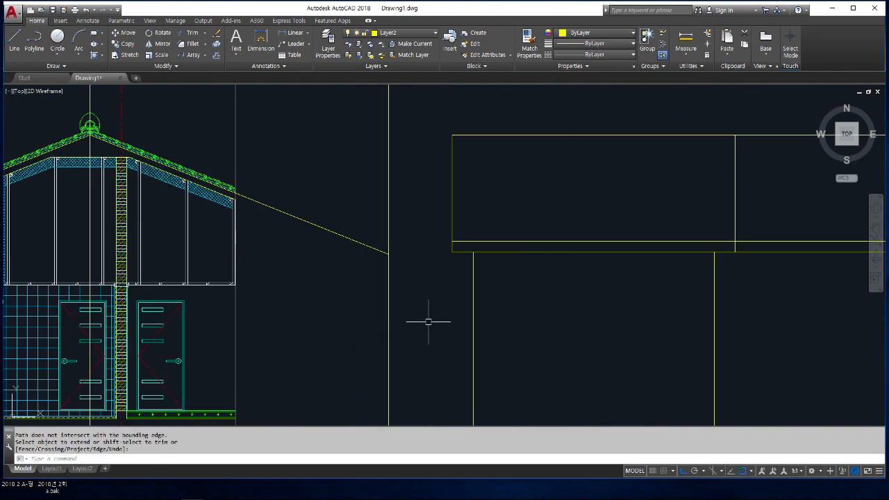
text(l)
key(Return)
click(388, 254)
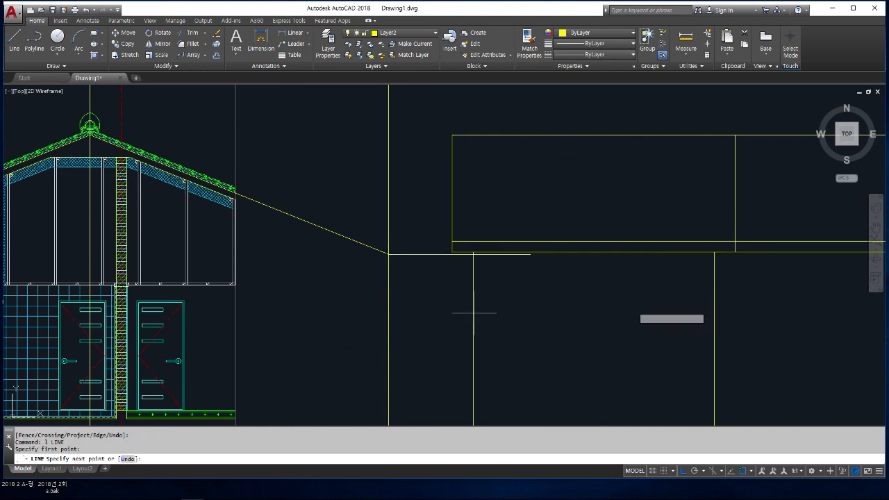
scroll(452, 313, down, 4)
click(788, 310)
key(Escape)
key(Escape)
key(Escape)
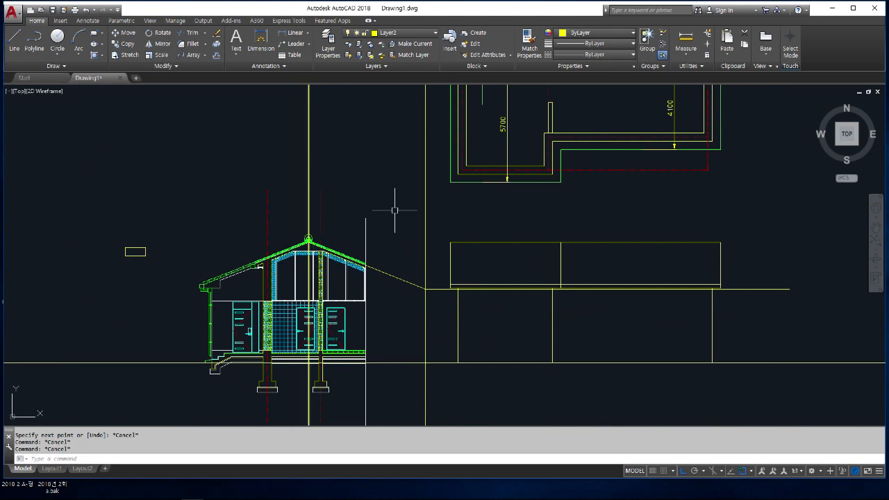
- Stretch the elevation's eave lines and wall tops down so the upper eave line meets the horizontal projection line
scroll(422, 255, up, 6)
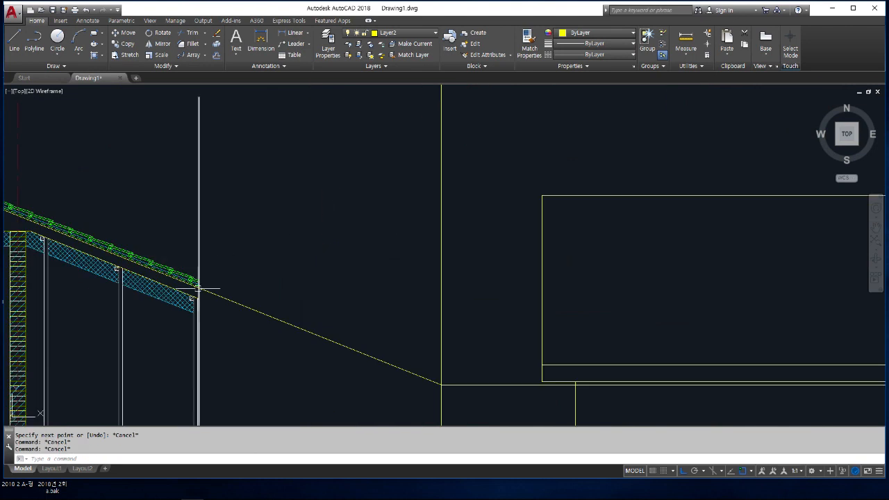
middle_drag(438, 384, 315, 239)
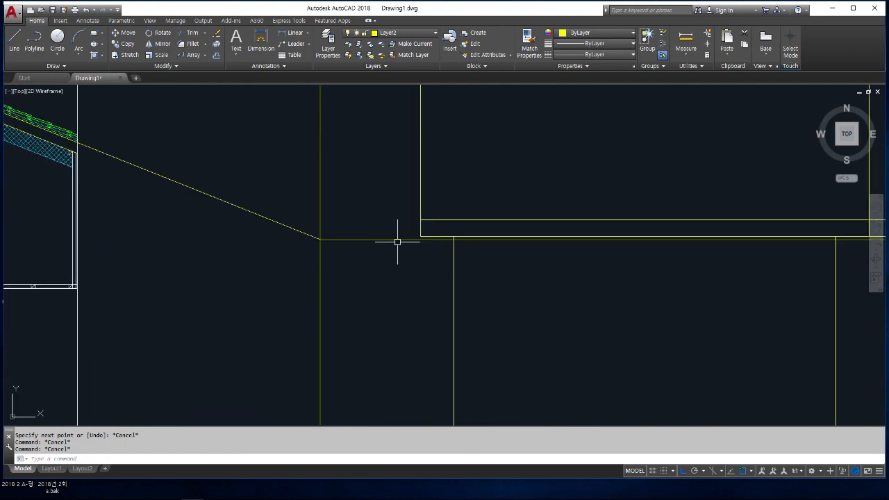
scroll(397, 242, down, 4)
text(s)
key(Return)
middle_drag(738, 254, 710, 257)
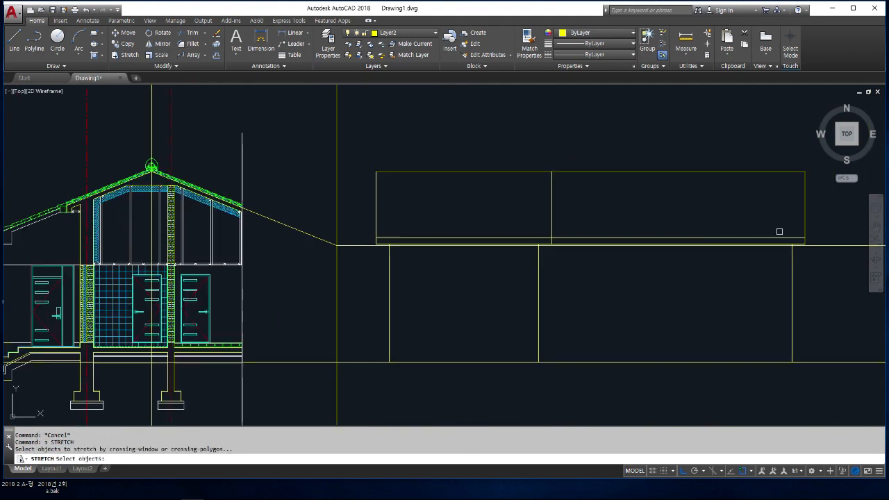
click(814, 226)
click(395, 292)
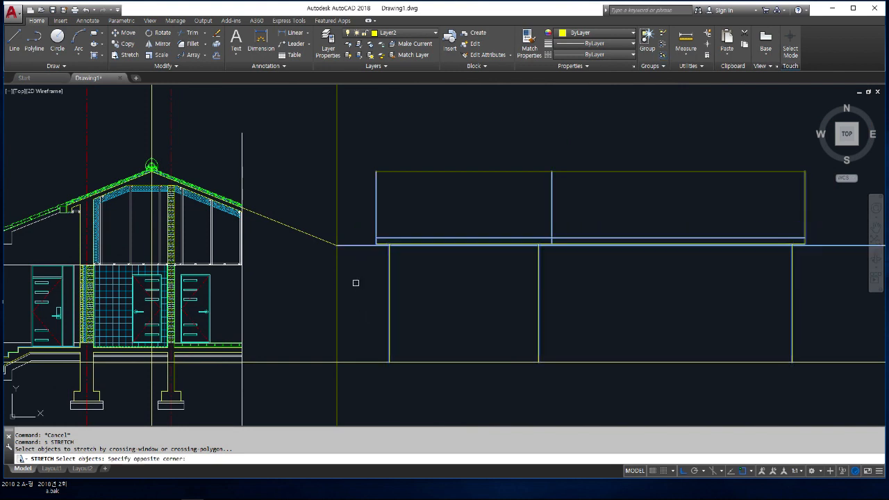
key(Return)
scroll(369, 230, up, 6)
click(389, 257)
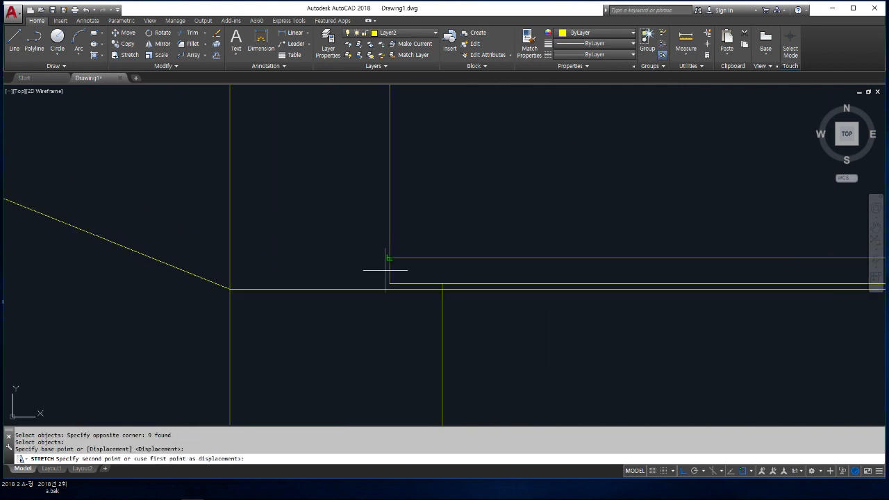
click(257, 292)
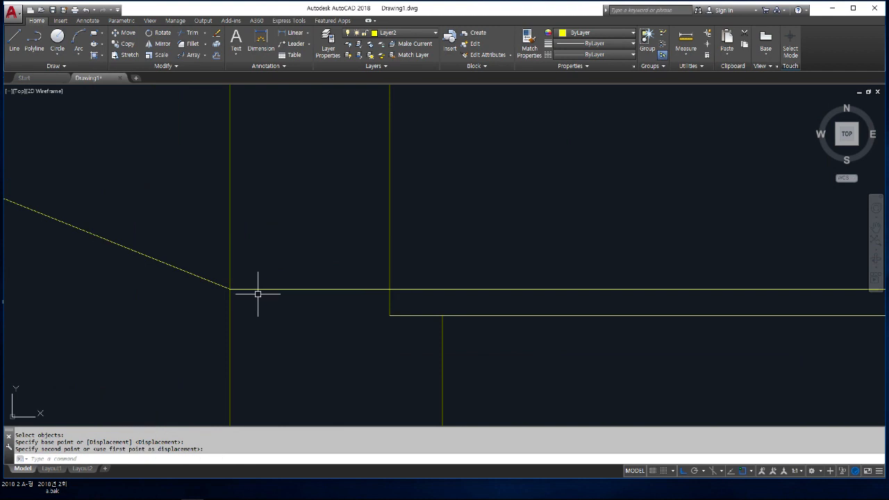
- Erase the horizontal projection line at the elevation's eave
scroll(258, 293, down, 5)
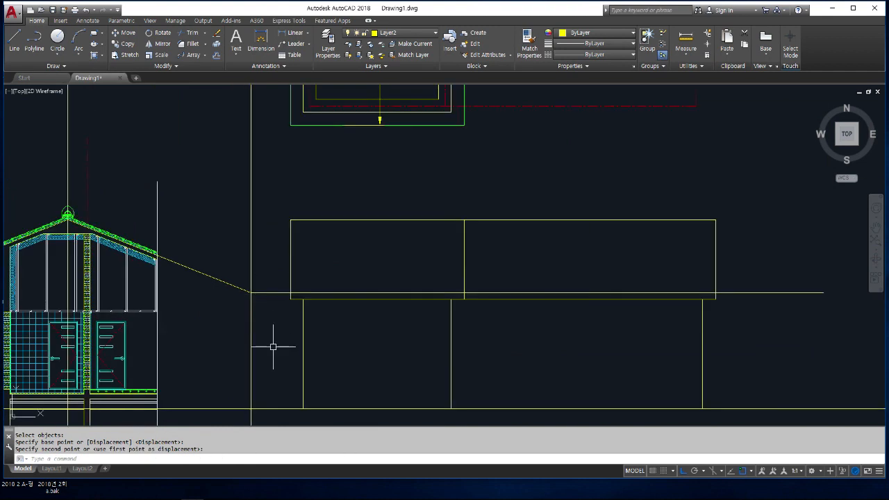
text(e)
key(Return)
click(264, 292)
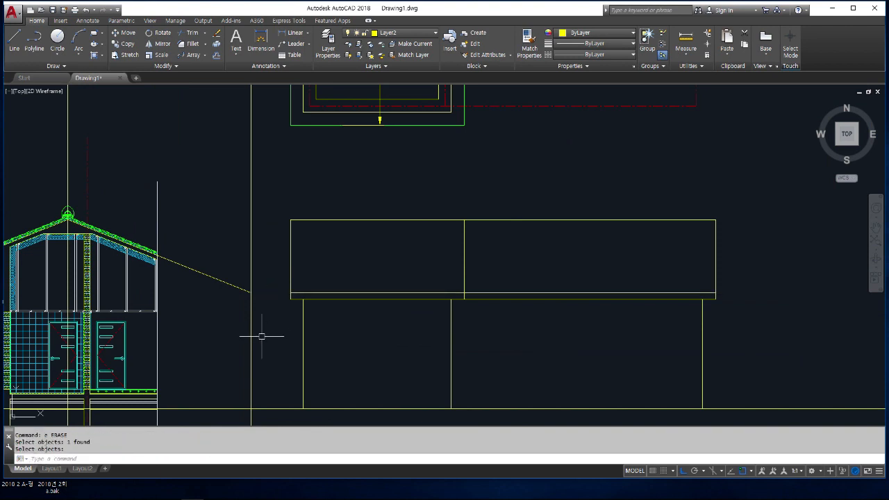
- Trim away both eave lines on the larger right part of the elevation, using the roof's vertical divider as cutting edge
text(tr)
key(Return)
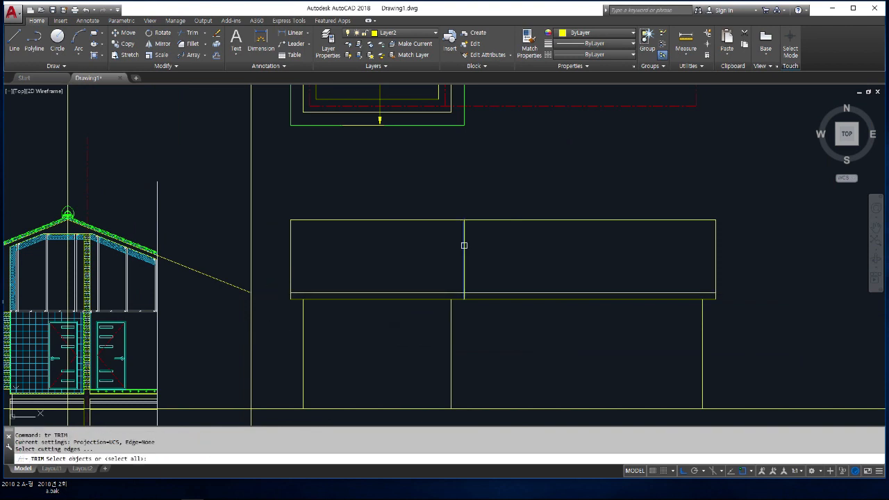
click(463, 245)
key(Return)
click(538, 266)
click(523, 337)
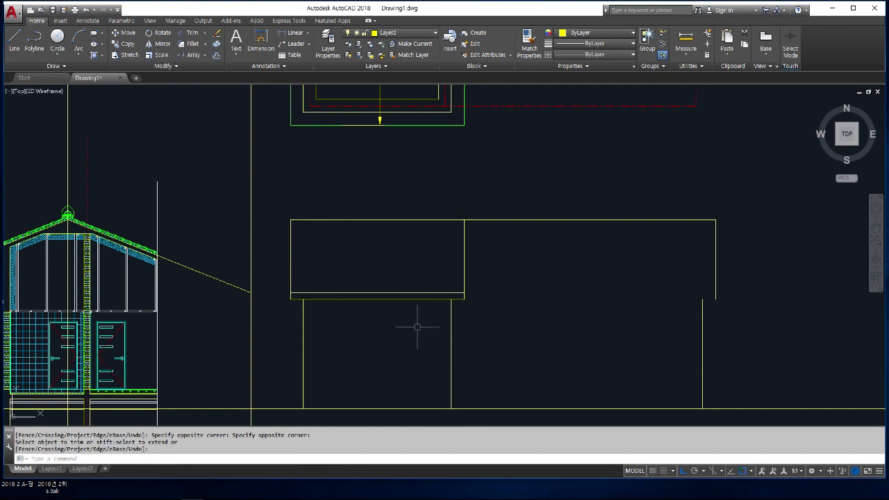
- Offset the section's vertical ridge construction line 4100 to the right
scroll(416, 326, down, 2)
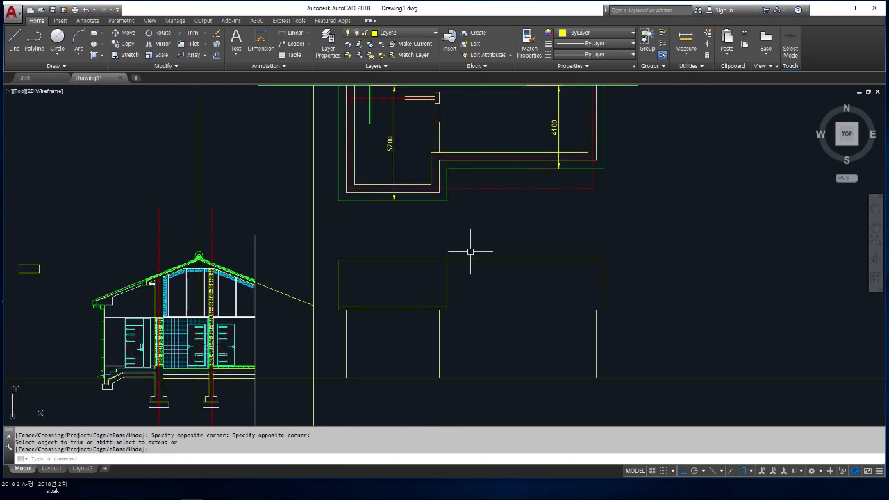
key(Escape)
key(Escape)
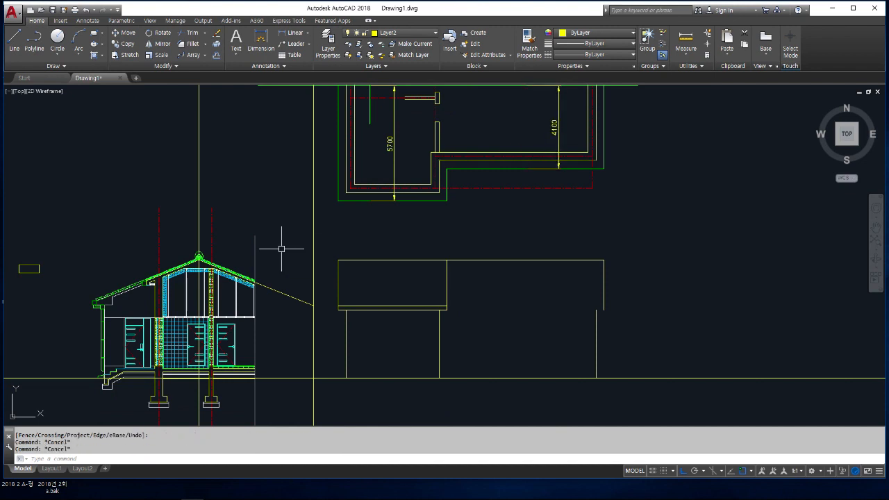
key(Return)
text(4100)
key(Return)
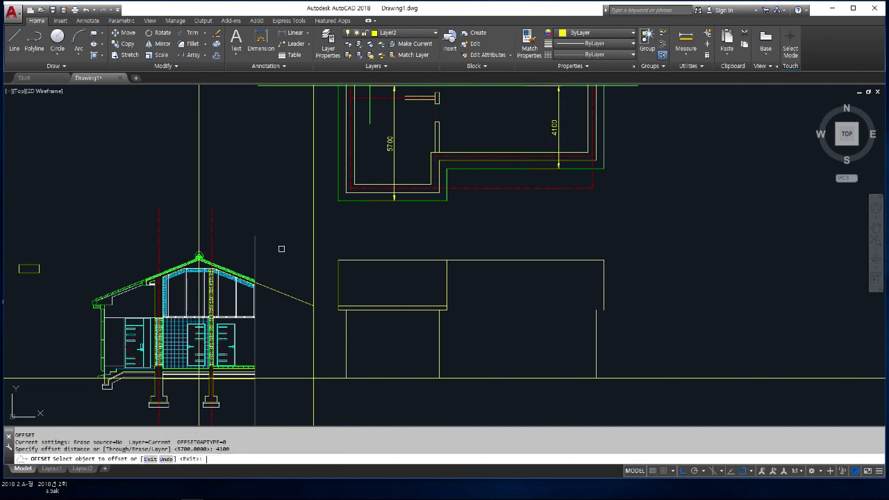
click(202, 142)
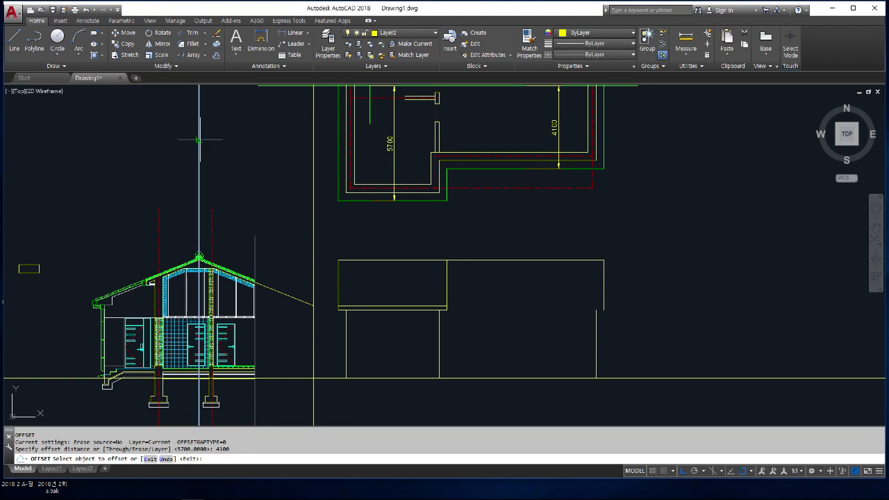
click(272, 195)
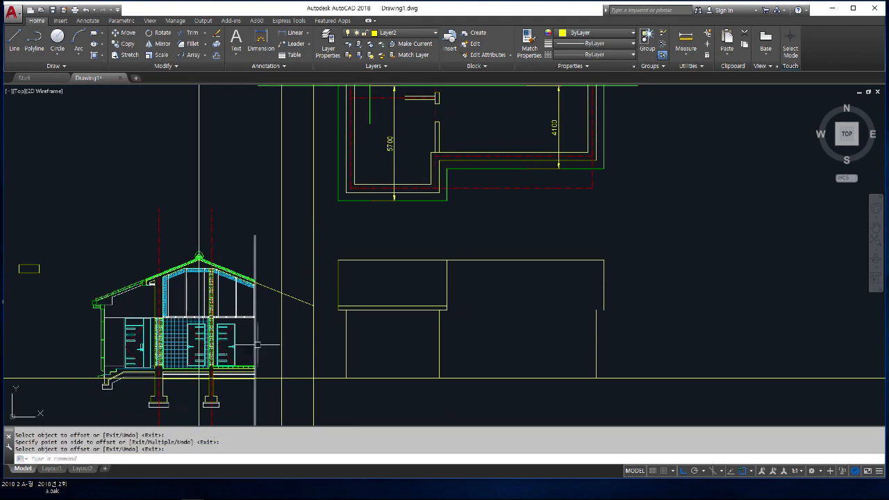
- Draw a horizontal line from the crossing of the 4100 offset line and the extended roof slope to the elevation's right roof edge
scroll(298, 290, up, 2)
key(Return)
click(273, 295)
click(786, 295)
key(Return)
- Offset the new horizontal eave line 200 downward
middle_drag(660, 357, 586, 324)
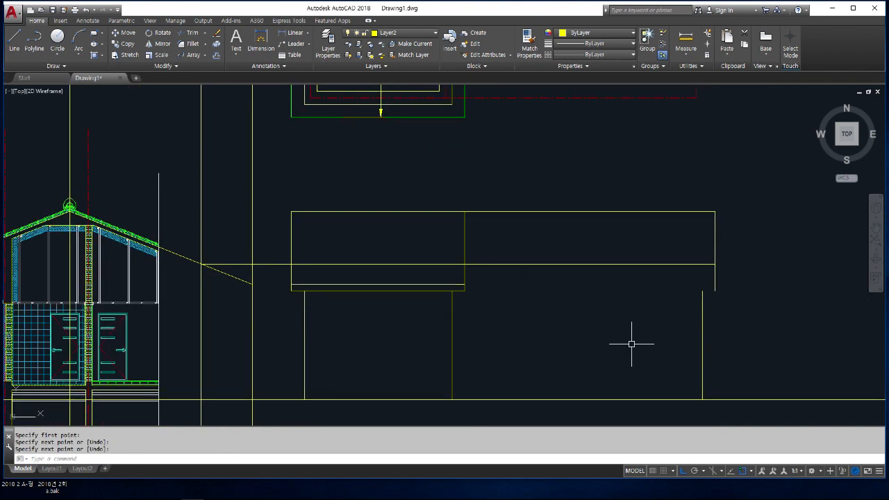
text(o)
key(Return)
text(200)
key(Return)
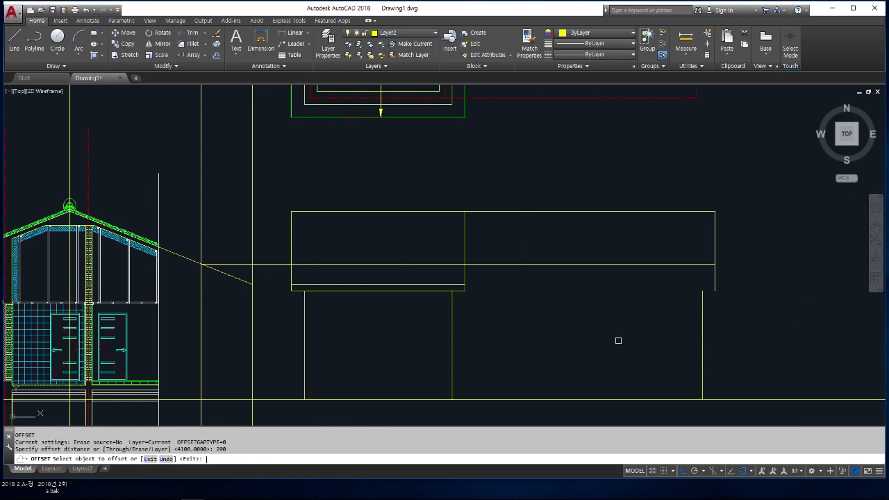
click(559, 268)
click(560, 293)
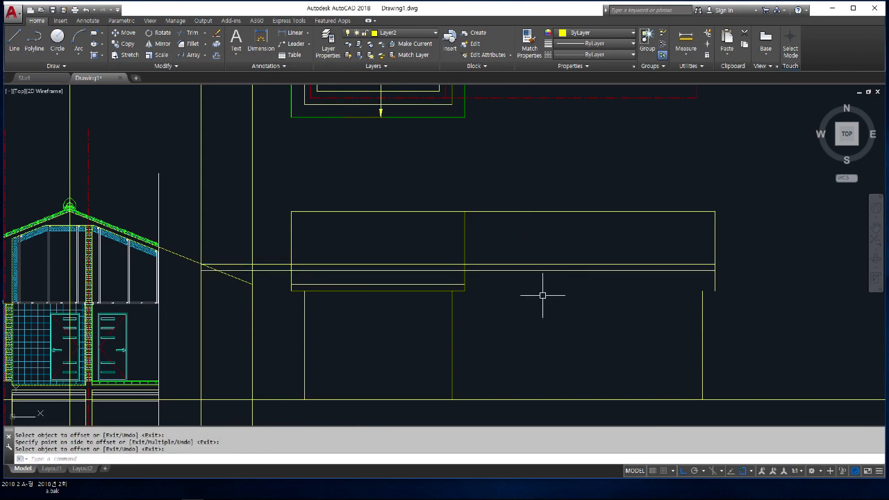
key(Return)
- Trim the two new eave lines where they run left of the roof's vertical divider
text(tr)
key(Return)
click(465, 222)
key(Return)
click(429, 237)
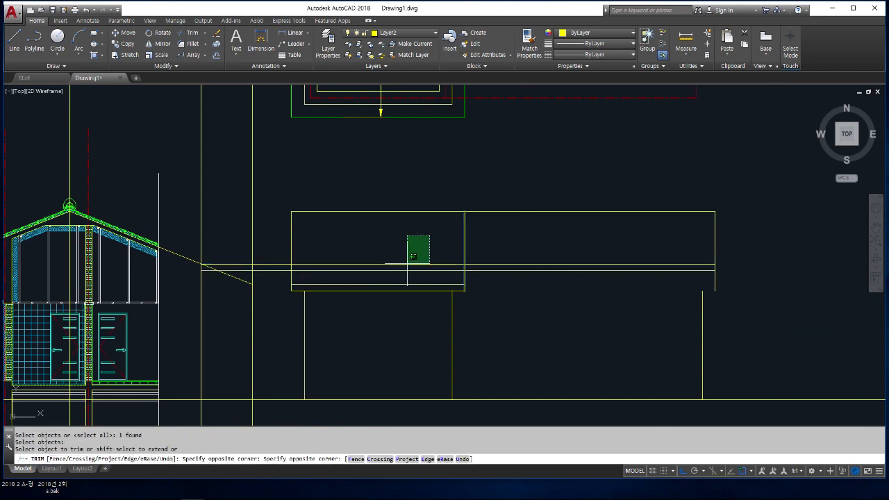
click(406, 271)
key(Return)
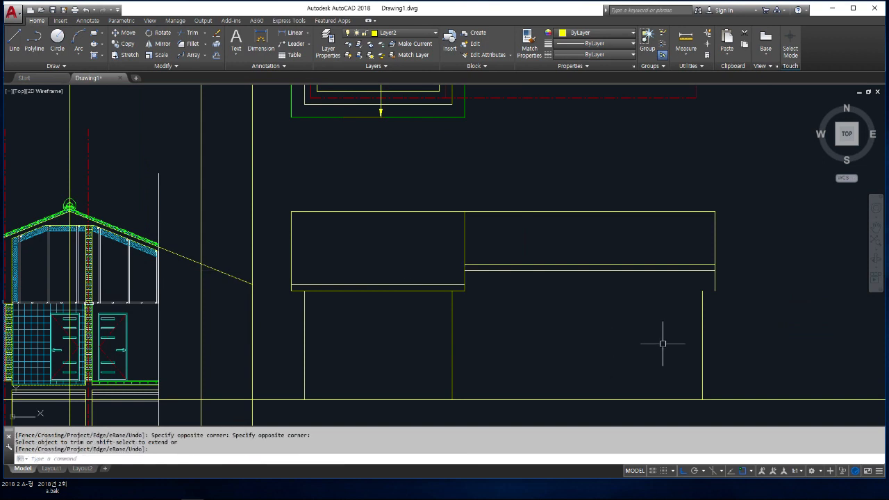
- Extend the elevation's right wall to the lower eave line, and trim the excess right roof edge and the divider above the eave
text(tr)
key(Return)
key(Return)
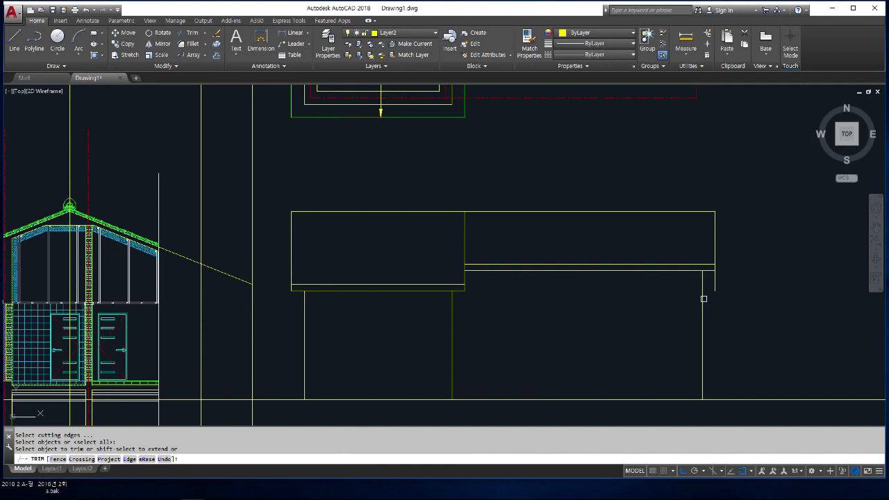
click(714, 281)
click(699, 282)
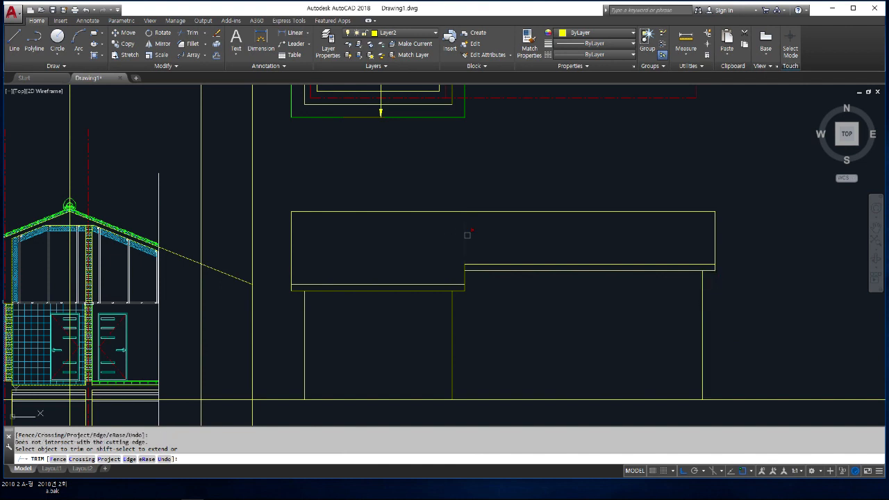
key(Return)
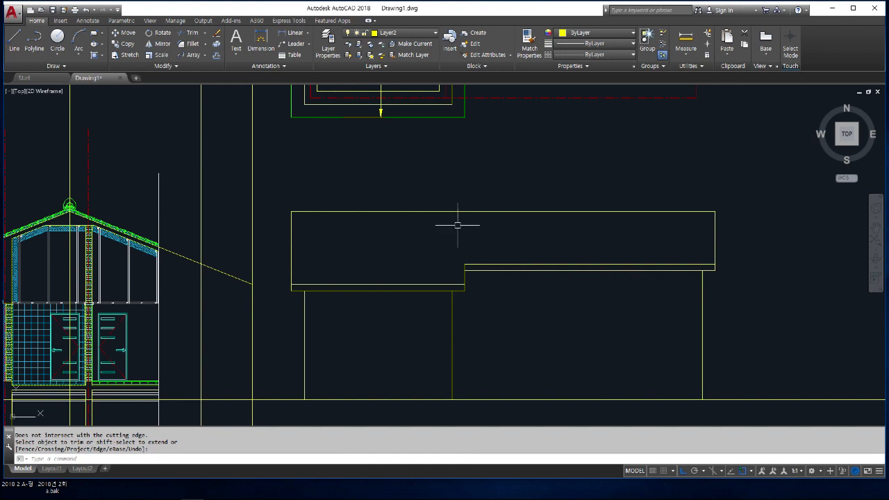
- Draw a horizontal line in the plan extending the smaller left part's lower outer wall past the right outer wall
scroll(504, 298, down, 4)
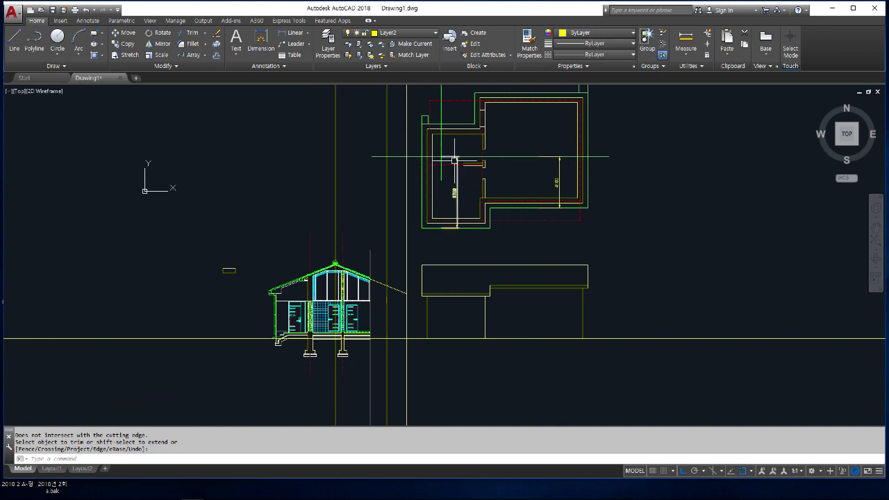
scroll(457, 158, up, 4)
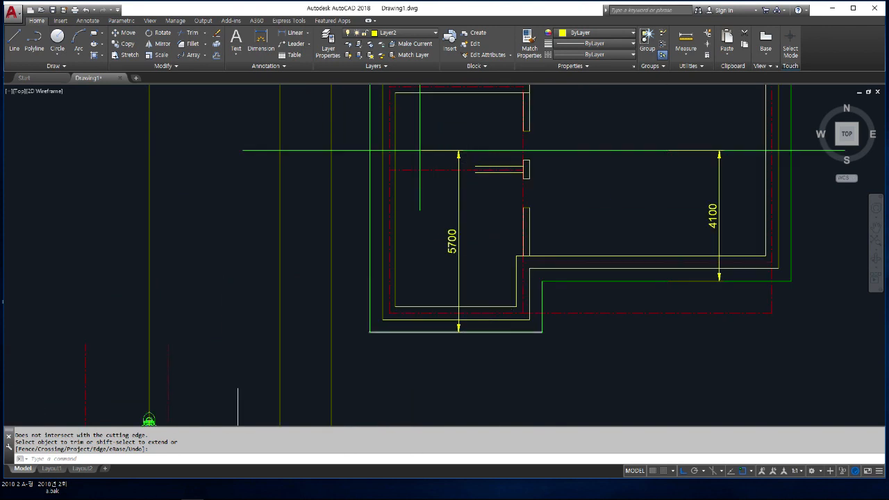
scroll(483, 288, down, 4)
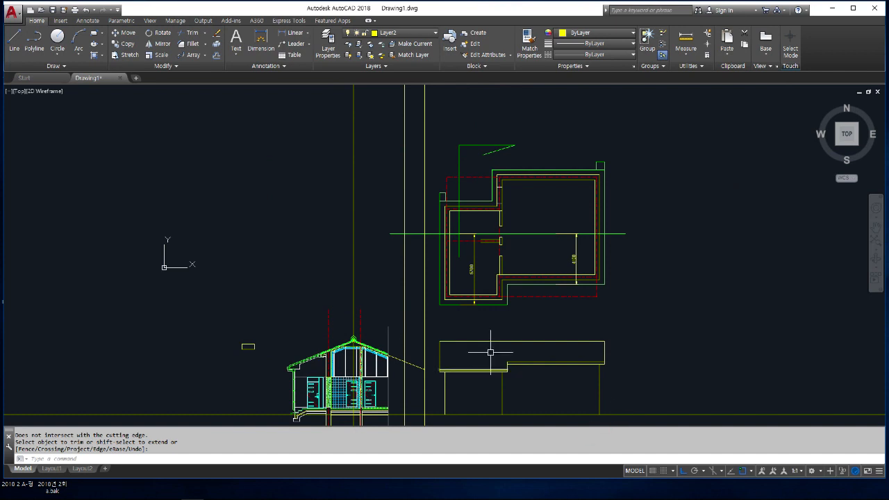
scroll(510, 351, up, 2)
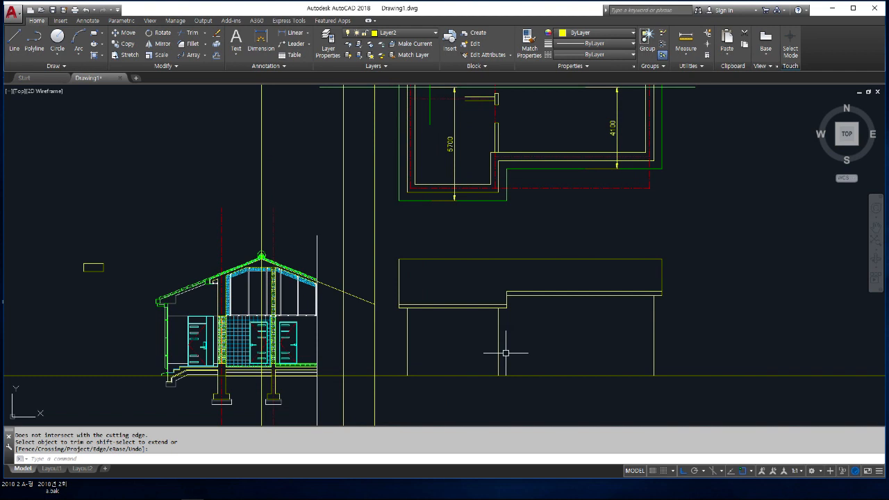
key(Return)
text(l)
key(Return)
click(507, 191)
click(669, 191)
key(Return)
key(Return)
click(670, 191)
key(Return)
- Close the corner between the new horizontal line and the plan's right outer wall, trimming the excess
text(tr)
key(Return)
key(Return)
scroll(627, 160, up, 4)
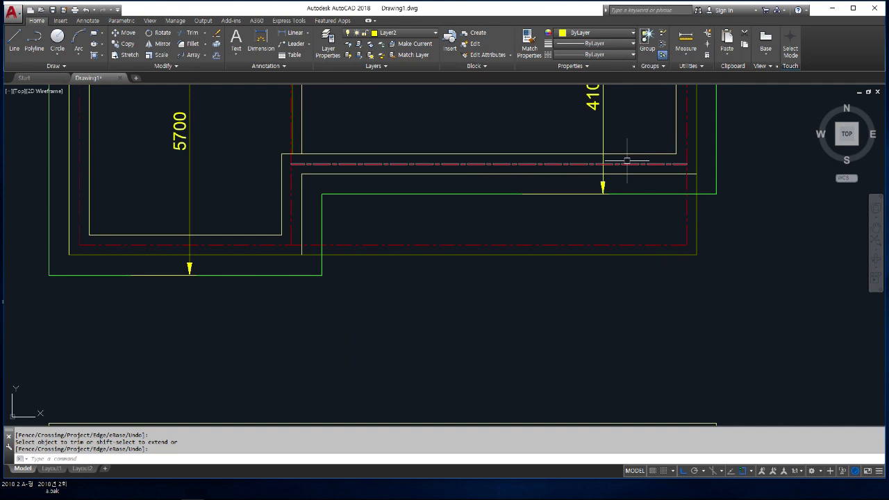
- Offset the plan's short right edge line below the right part inward twice, each at a distance of 300
key(Escape)
text(o)
key(Return)
text(30)
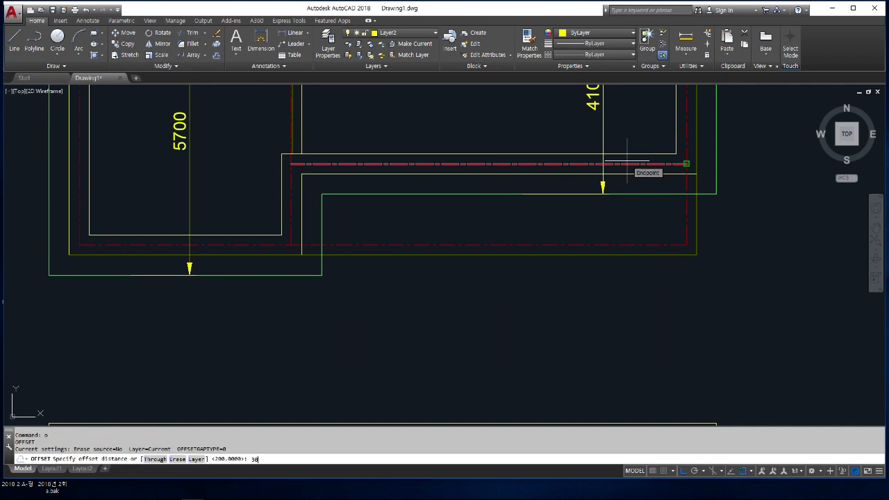
text(0)
key(Return)
click(696, 220)
click(668, 224)
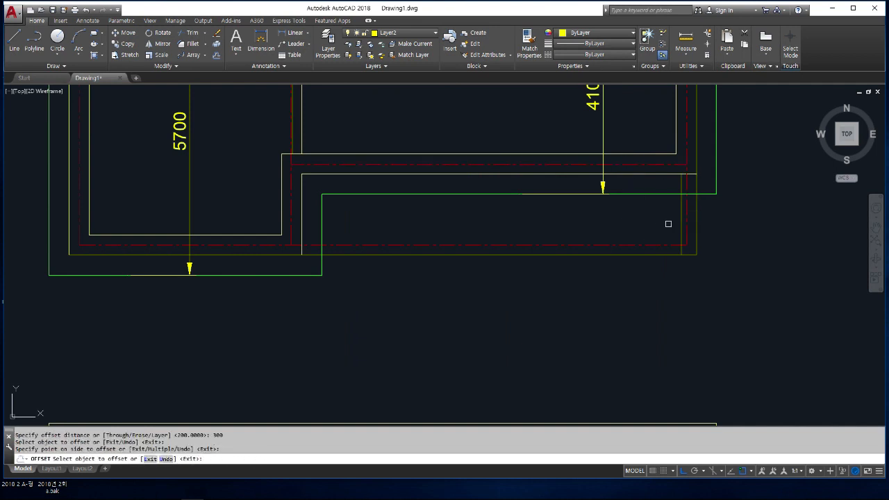
click(680, 224)
click(615, 212)
key(Return)
scroll(613, 214, down, 4)
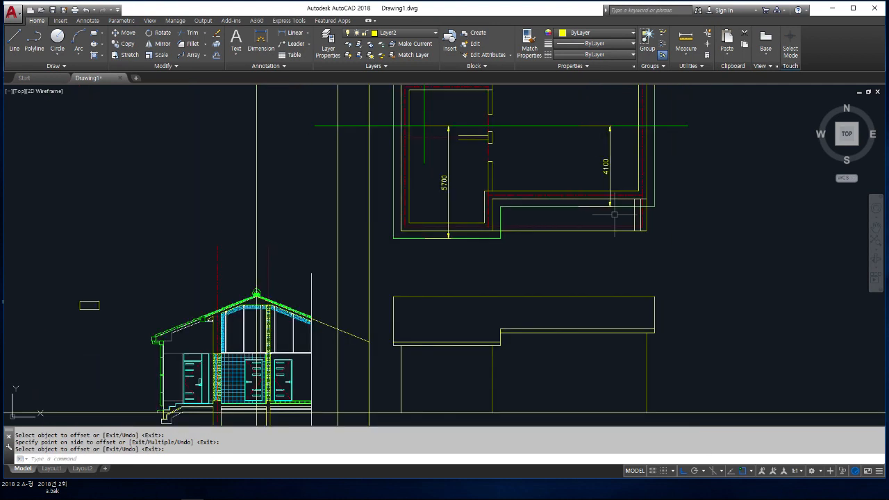
middle_drag(632, 332, 632, 282)
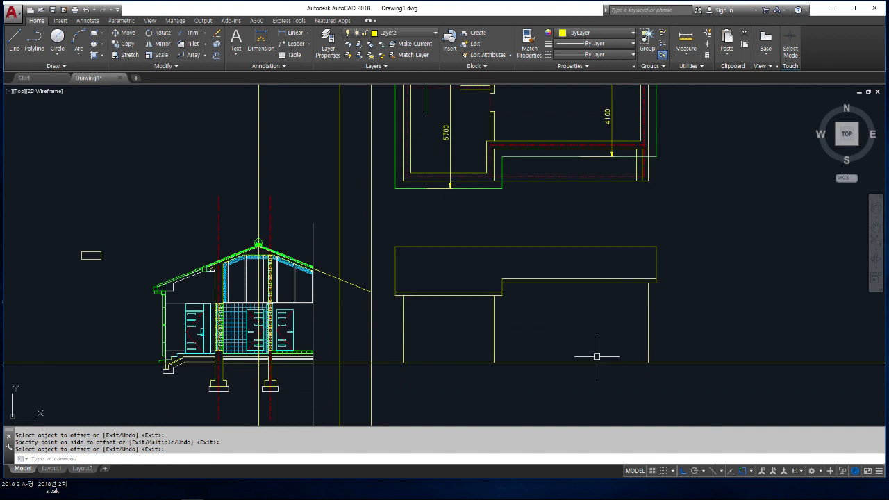
key(Return)
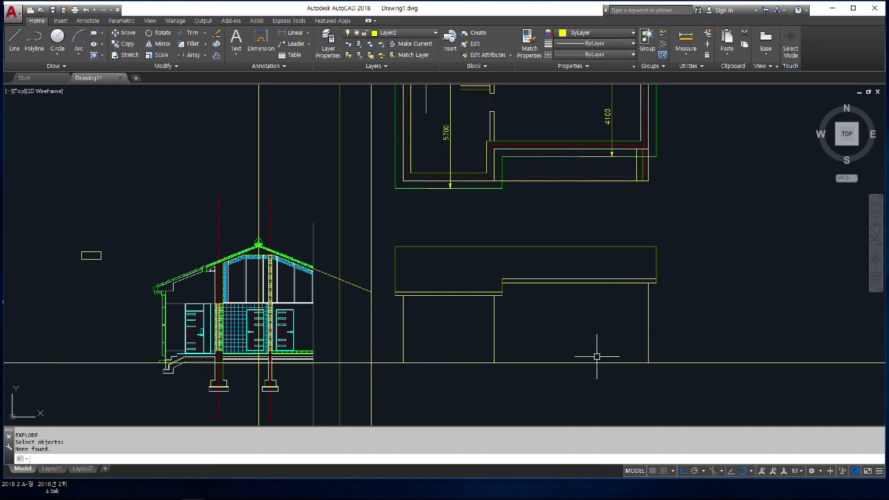
key(Escape)
key(Escape)
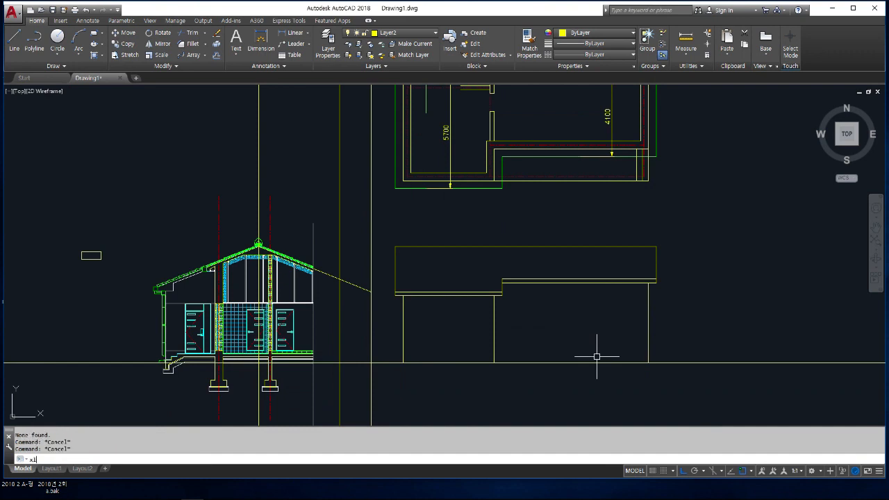
- Draw horizontal construction lines through the bottom and the top of the section's hatched brick wall
text(xl)
key(Return)
text(h)
key(Return)
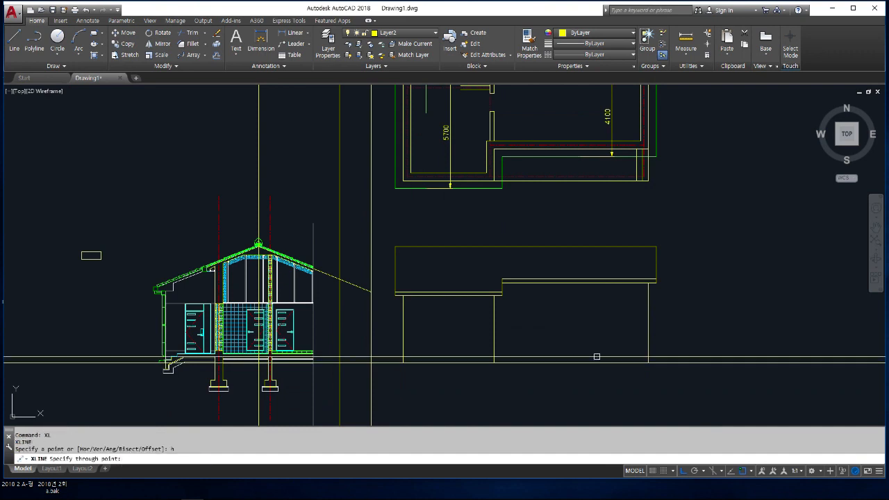
scroll(272, 340, up, 8)
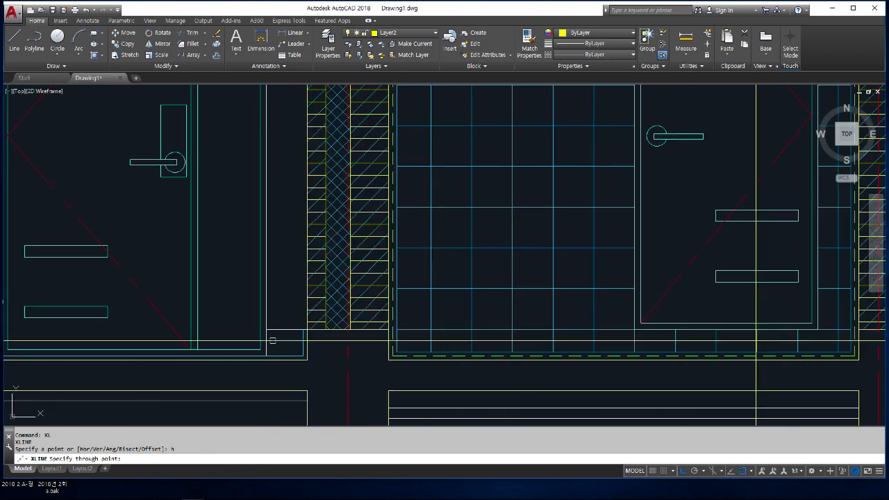
click(319, 330)
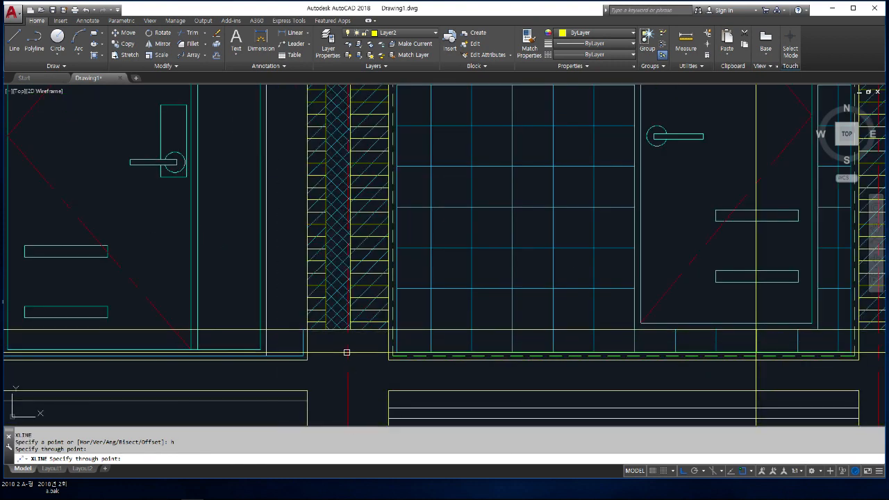
scroll(347, 352, down, 6)
scroll(329, 211, up, 4)
click(340, 231)
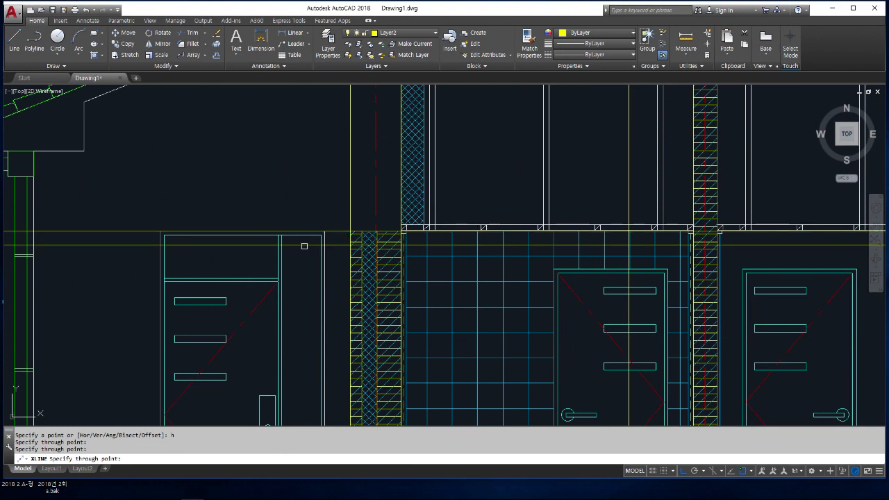
scroll(304, 246, down, 10)
key(Return)
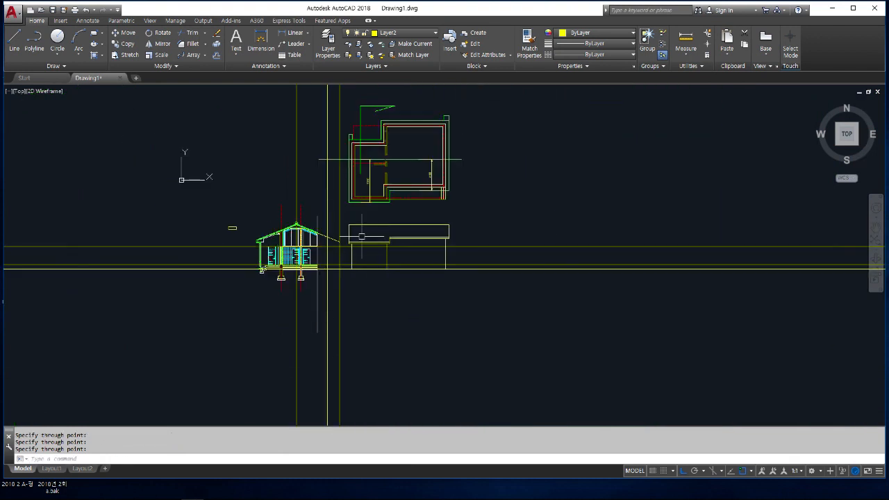
- Trim the two new horizontal construction lines where they run left of the elevation's left wall
scroll(361, 236, up, 4)
text(tr)
key(Return)
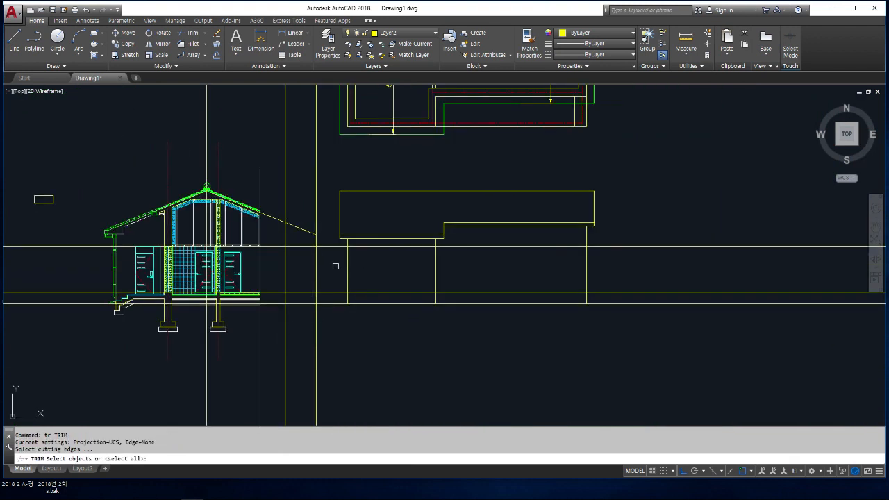
click(346, 273)
key(Return)
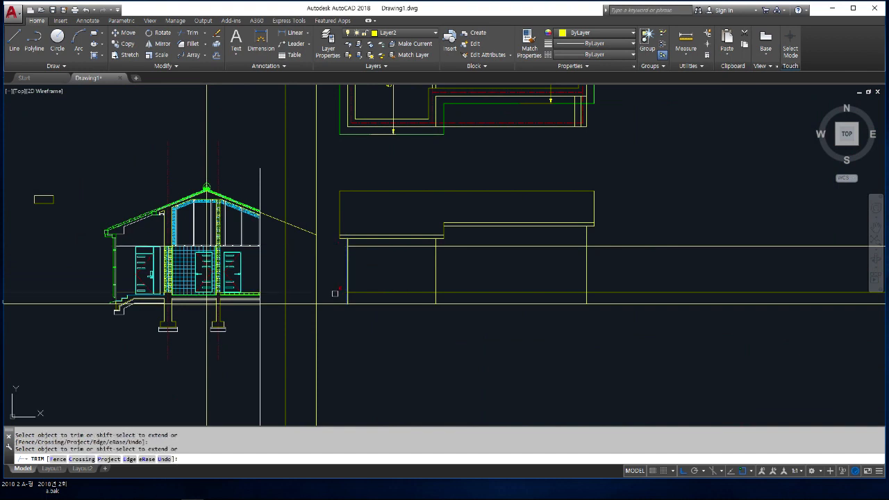
key(Return)
- Trim the same two horizontal lines where they run past the elevation's right wall
key(Return)
click(588, 252)
key(Return)
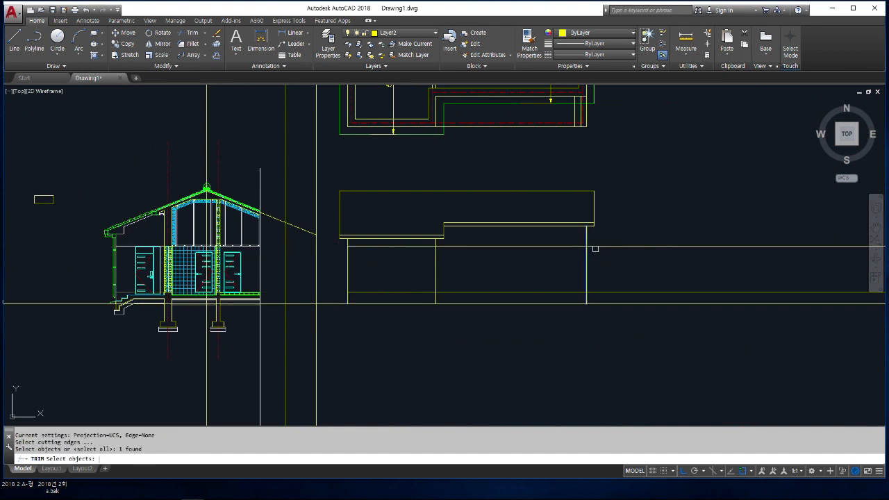
click(601, 246)
click(609, 291)
key(Return)
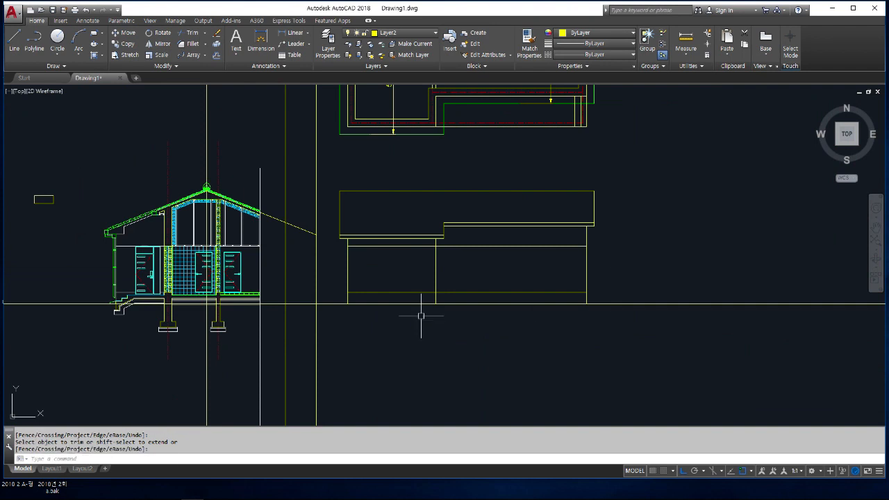
middle_drag(321, 244, 350, 280)
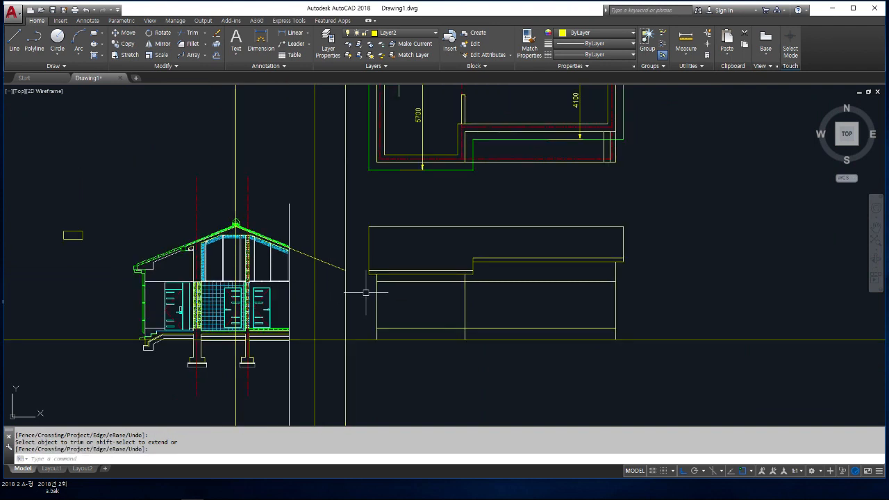
text(o)
key(Return)
key(Escape)
key(Escape)
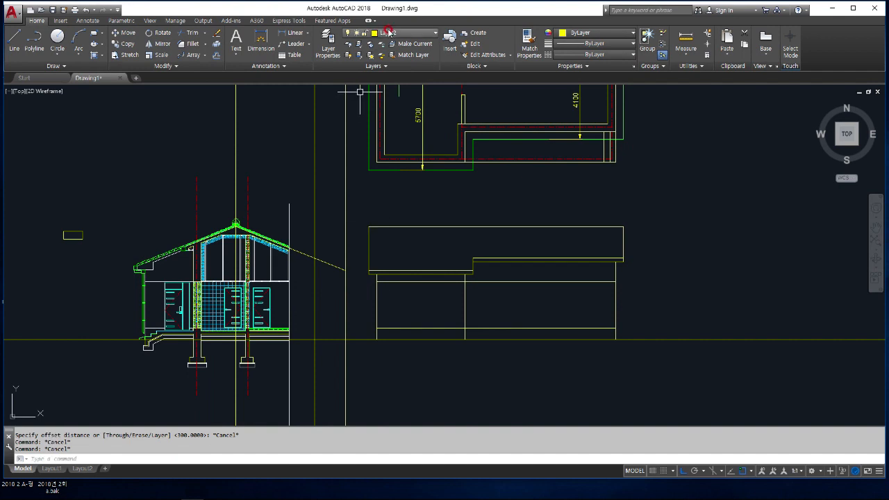
- Move the elevation's two horizontal lines between the outer walls to the layer that shows them in white
click(516, 328)
click(518, 282)
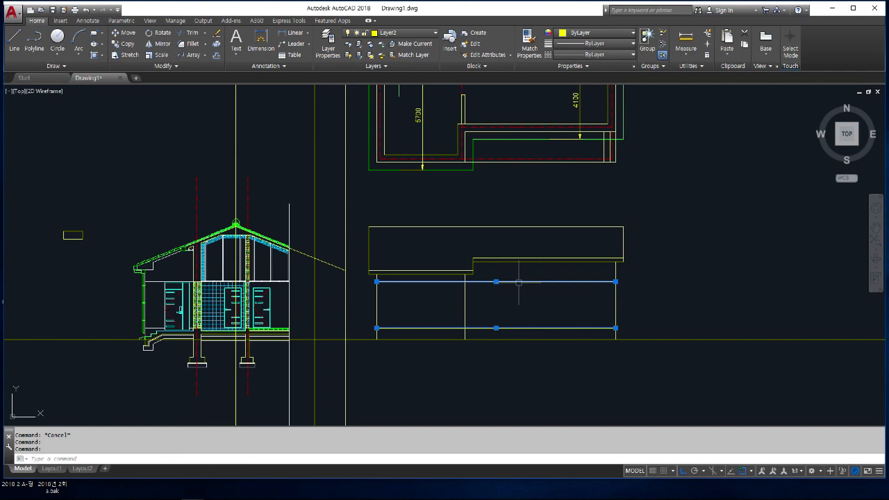
click(406, 33)
click(396, 122)
key(Escape)
key(Escape)
scroll(508, 299, up, 4)
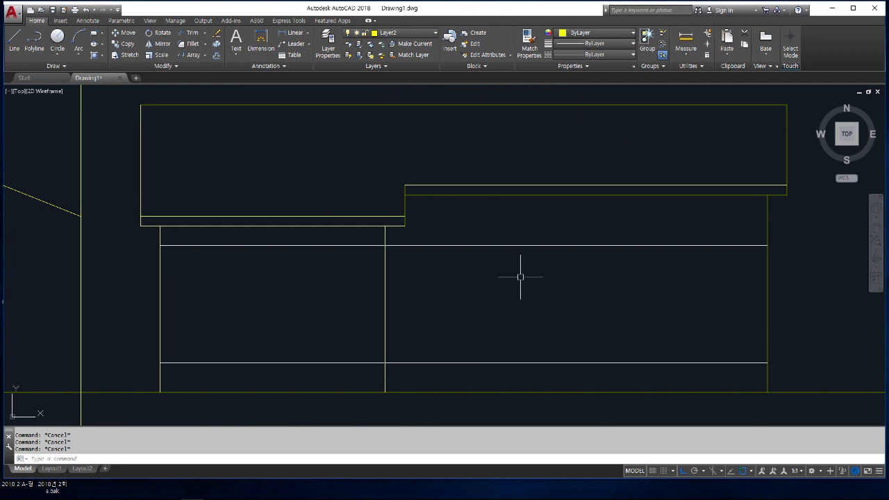
- Offset the elevation's lower white horizontal line downward by 150
scroll(515, 277, down, 2)
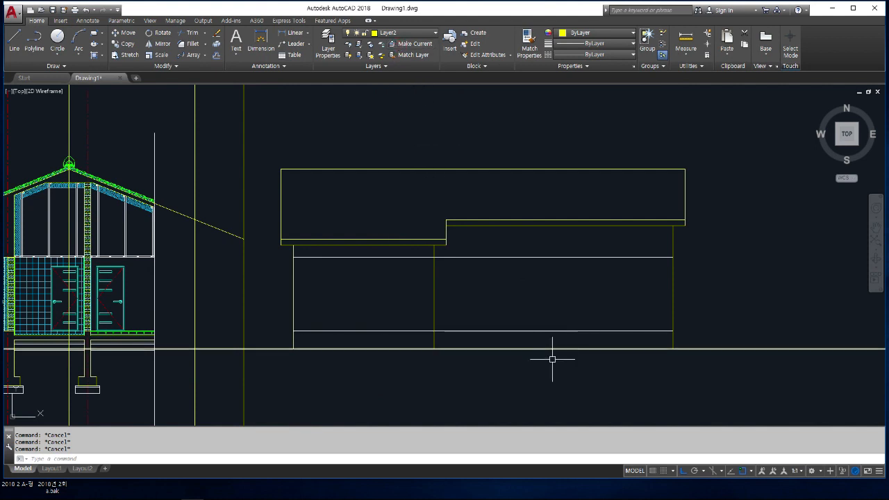
scroll(549, 353, up, 2)
scroll(548, 353, down, 4)
scroll(548, 356, down, 2)
scroll(548, 357, up, 2)
text(o)
key(Return)
text(150)
key(Return)
click(541, 341)
click(547, 407)
key(Return)
- Trim the offset line left of the elevation's middle vertical wall line
scroll(473, 354, up, 2)
text(tr)
key(Return)
key(Return)
key(Return)
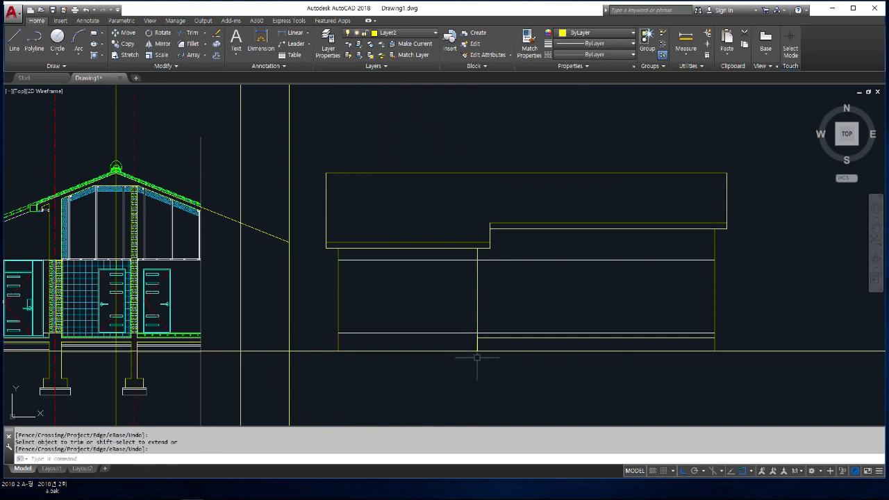
scroll(614, 347, up, 2)
click(603, 328)
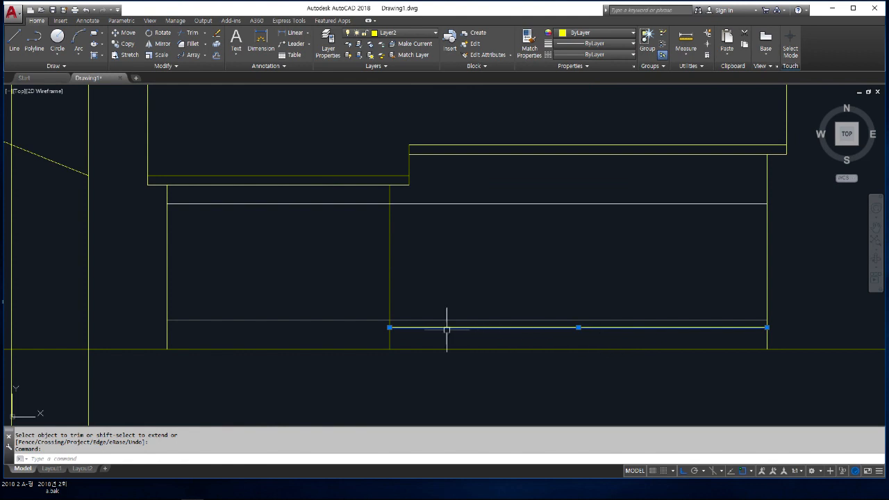
scroll(561, 332, down, 2)
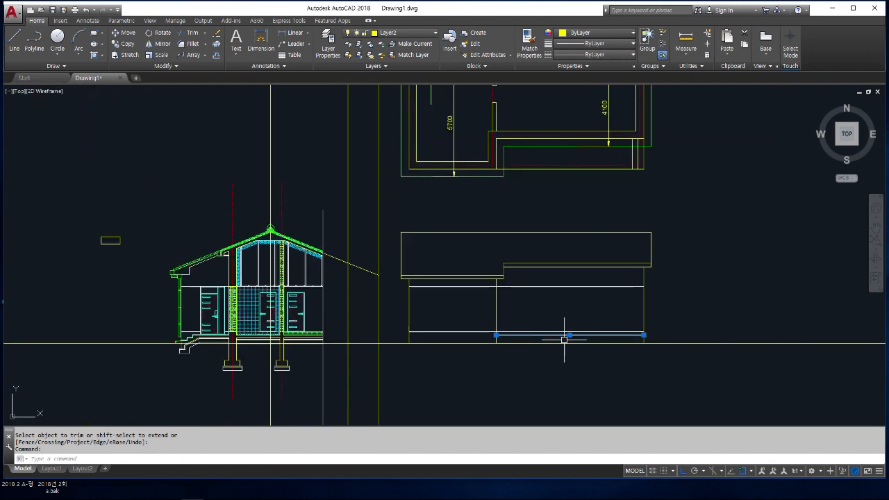
key(Escape)
key(Escape)
key(Escape)
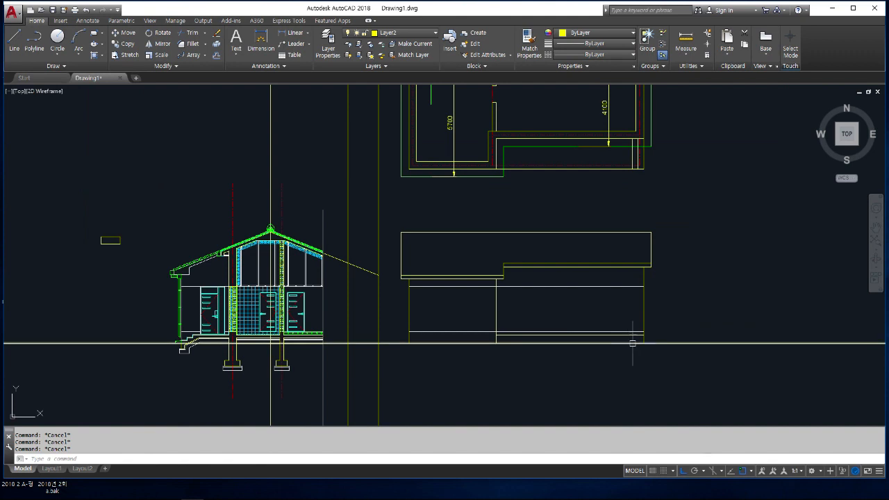
- Draw the first stair step from the foot of the elevation's right wall, 150 up and 300 to the left
scroll(647, 341, up, 5)
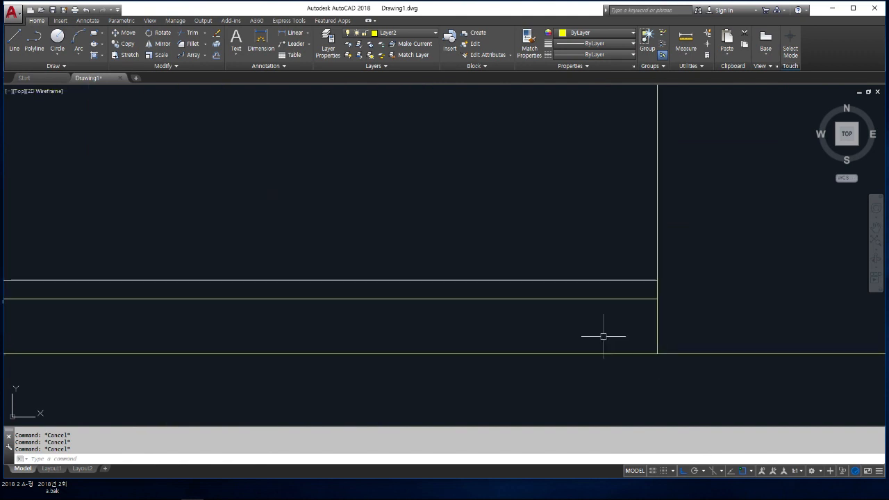
scroll(476, 358, down, 1)
text(l)
key(Return)
scroll(620, 363, down, 1)
middle_drag(621, 363, 681, 365)
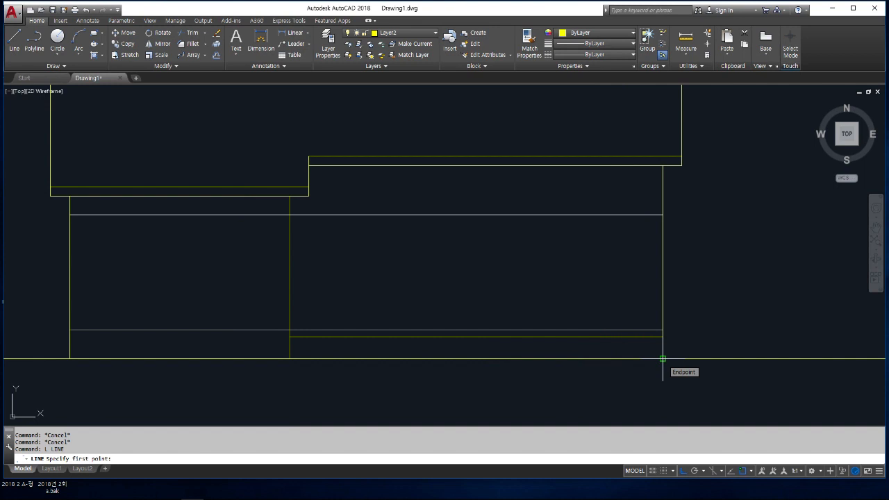
click(662, 359)
text(150)
key(Return)
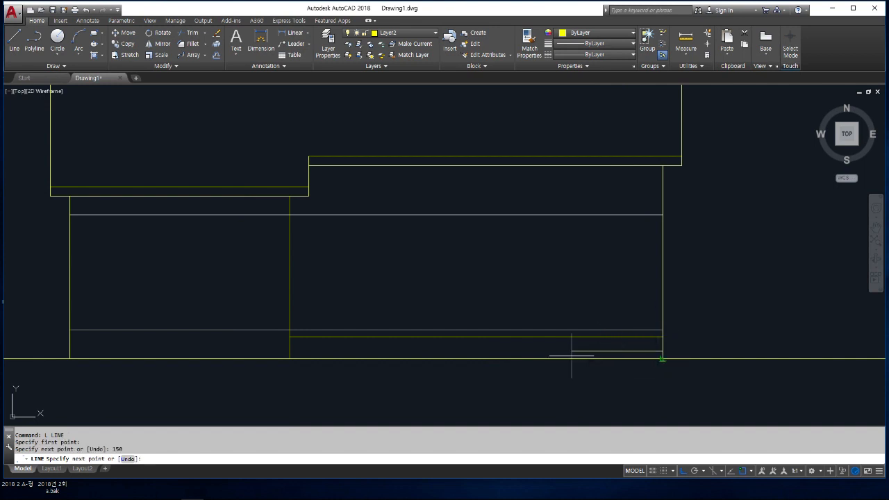
text(300)
key(Return)
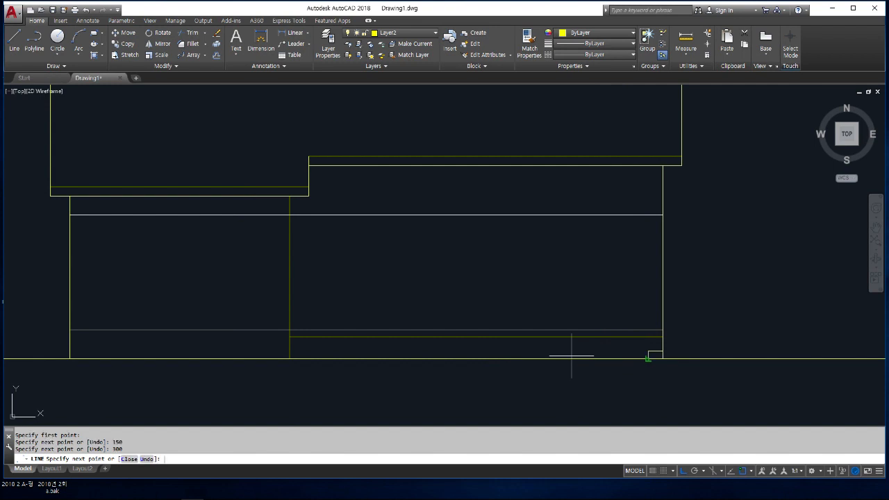
- Continue the stair profile 150 up and 300 to the left, and end it with a riser up to the offset line
text(150)
key(Return)
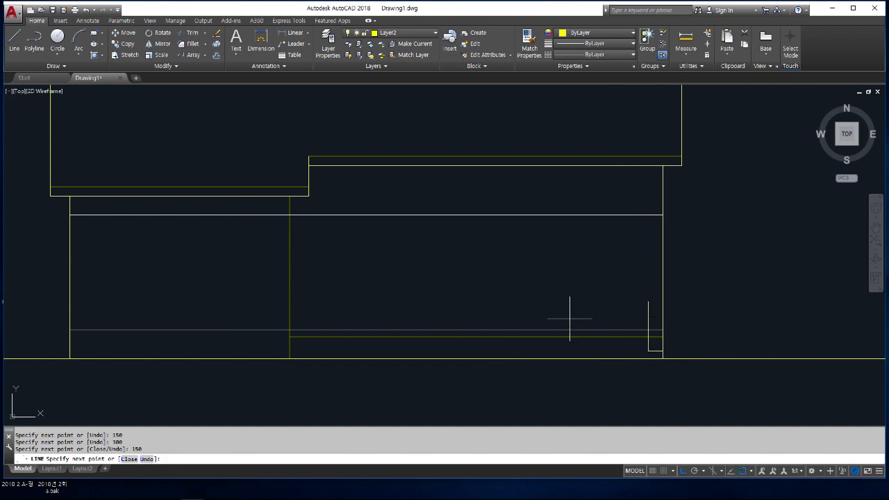
text(300)
key(Return)
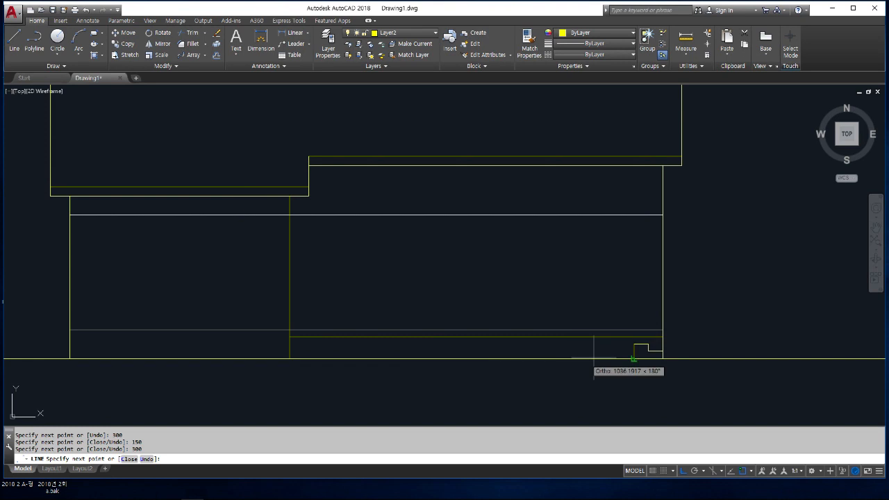
click(633, 336)
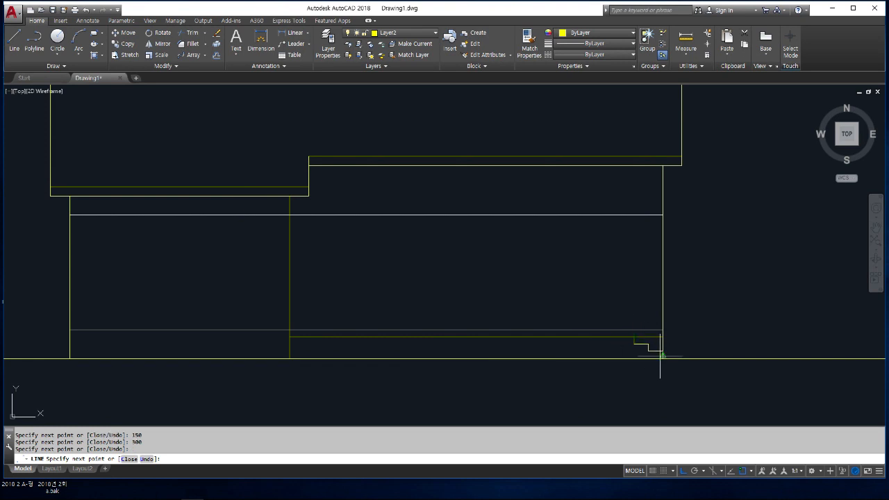
key(Return)
- Trim the piece of the offset line between the stair's top riser and the elevation's right wall
scroll(694, 356, down, 2)
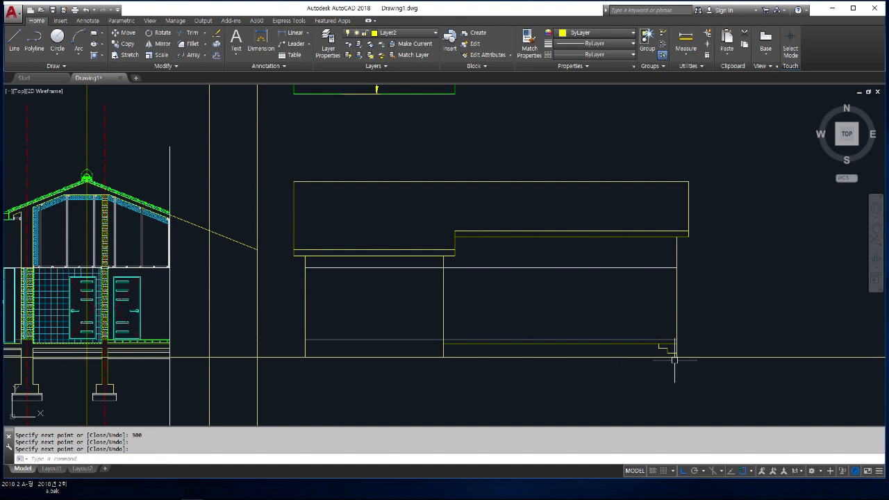
scroll(641, 360, up, 4)
text(t)
key(Return)
key(Return)
click(646, 341)
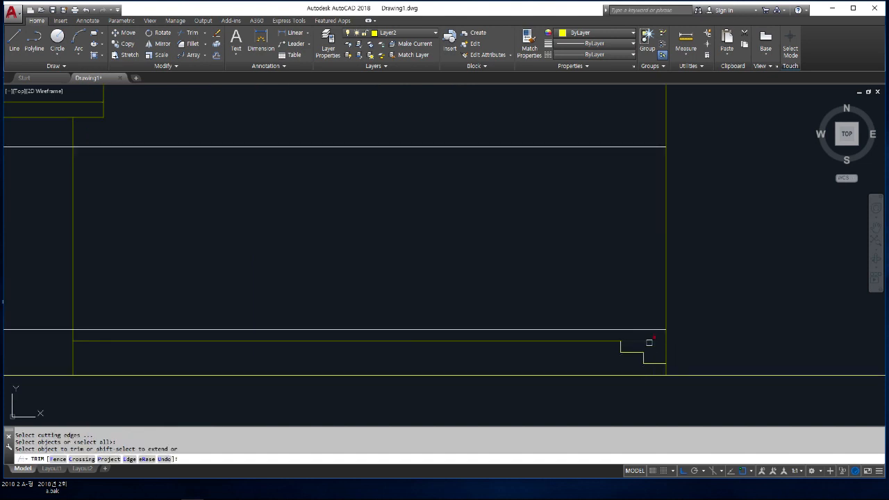
key(Return)
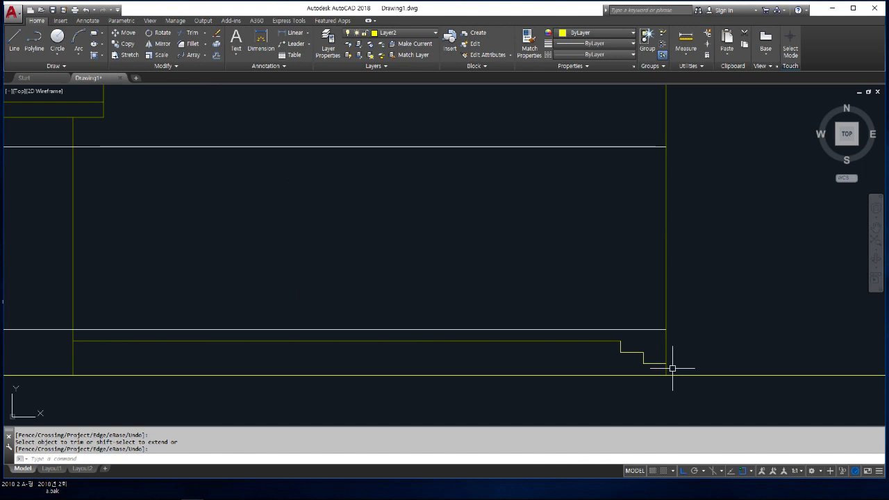
scroll(671, 367, down, 3)
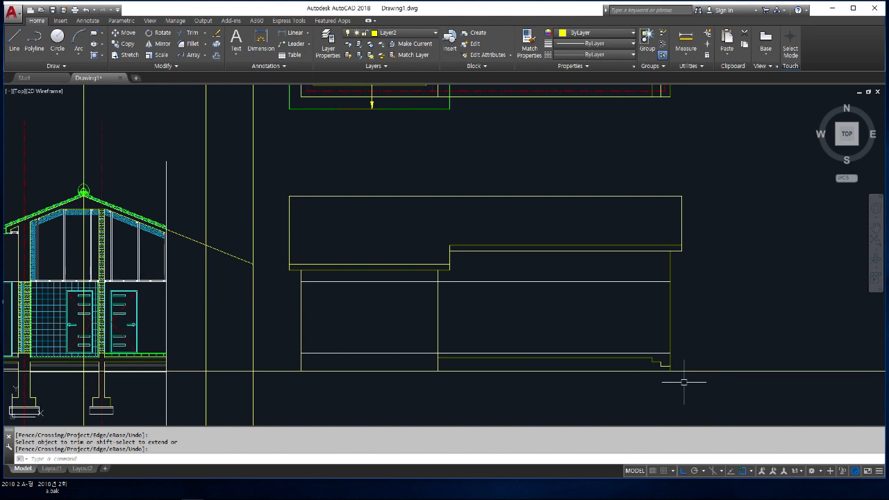
- Make Layer4 the current layer
scroll(683, 381, down, 2)
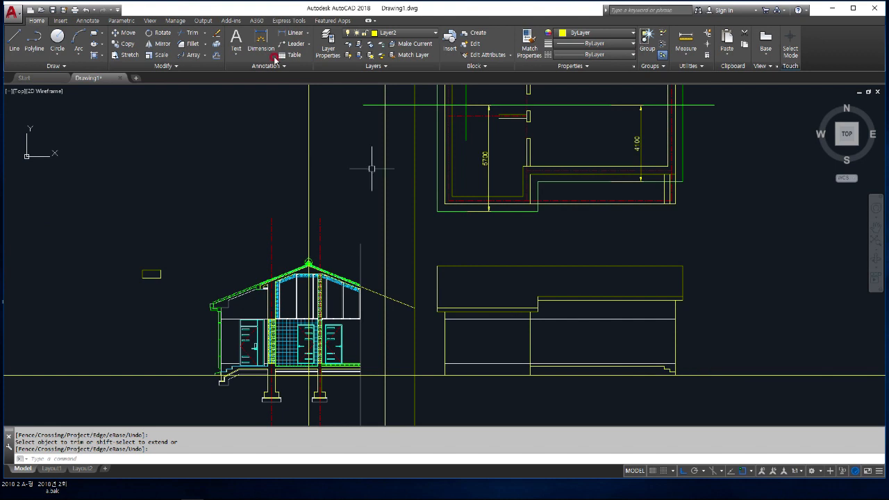
click(391, 35)
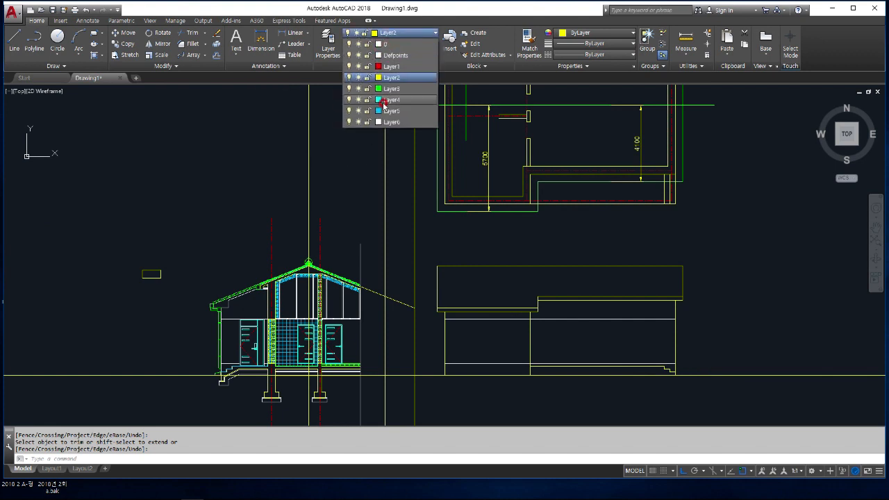
click(393, 96)
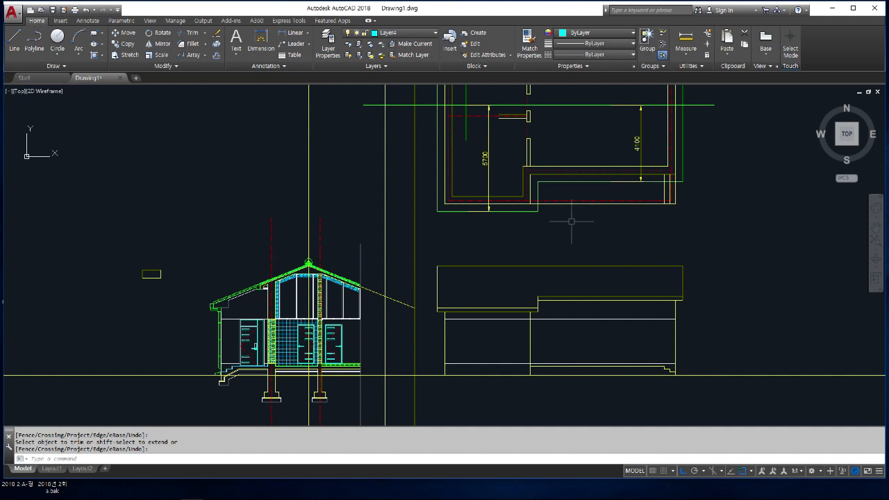
- Erase the interior wall stubs and the short cross partition between the plan's left and right rooms with a selection window
middle_drag(569, 223, 592, 289)
click(624, 246)
key(Return)
text(e)
key(Return)
click(511, 145)
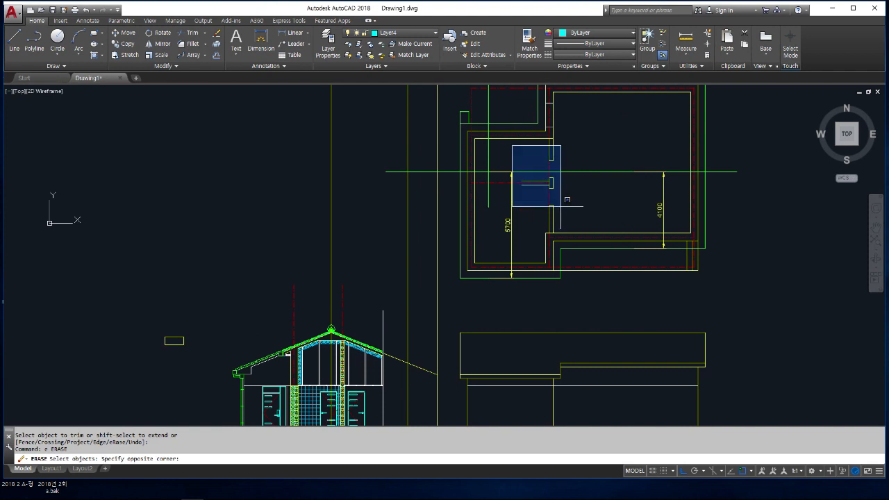
click(564, 233)
key(Return)
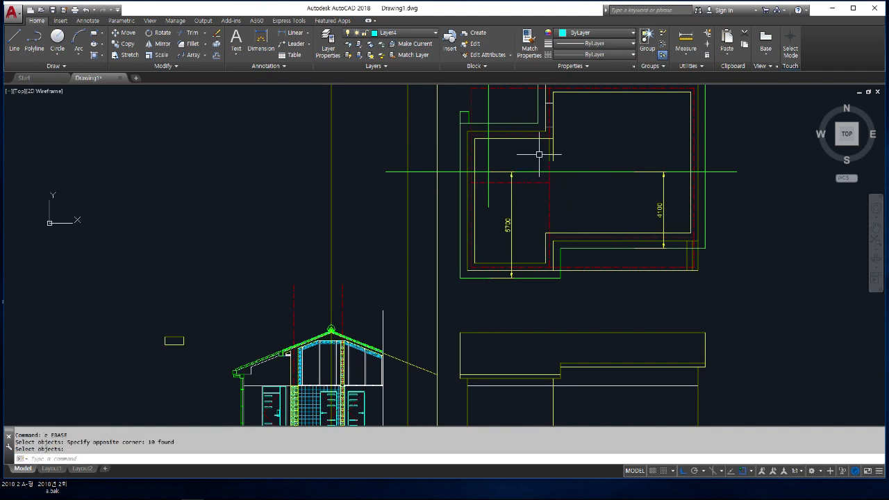
- Erase the single leftover wall line beside the dividing centreline between the plan's two rooms
scroll(548, 152, up, 4)
key(Return)
click(563, 150)
scroll(563, 149, up, 4)
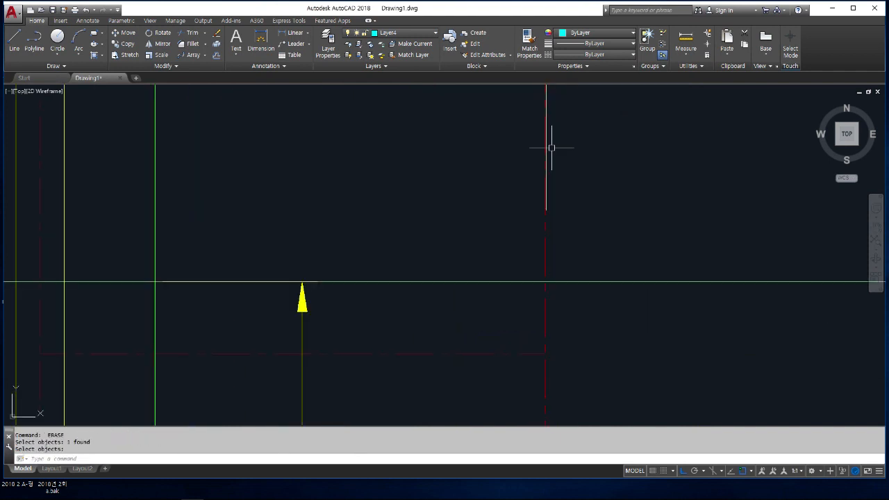
key(Return)
scroll(549, 156, down, 10)
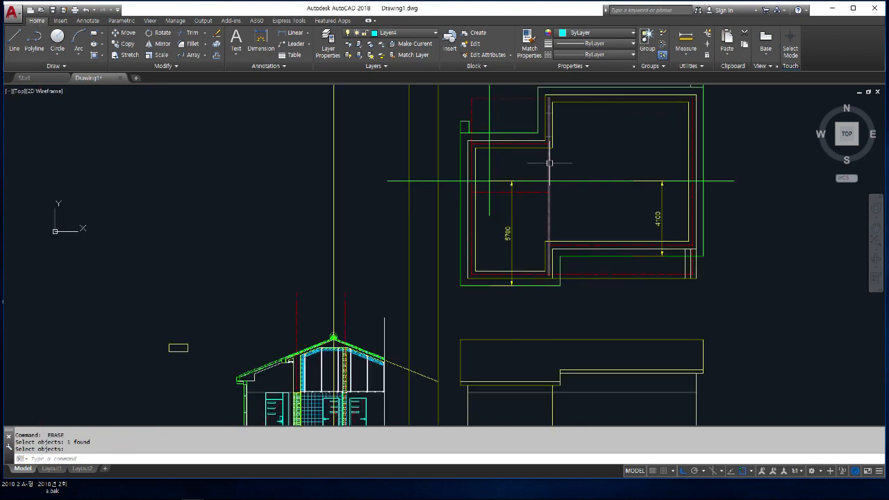
scroll(564, 188, up, 4)
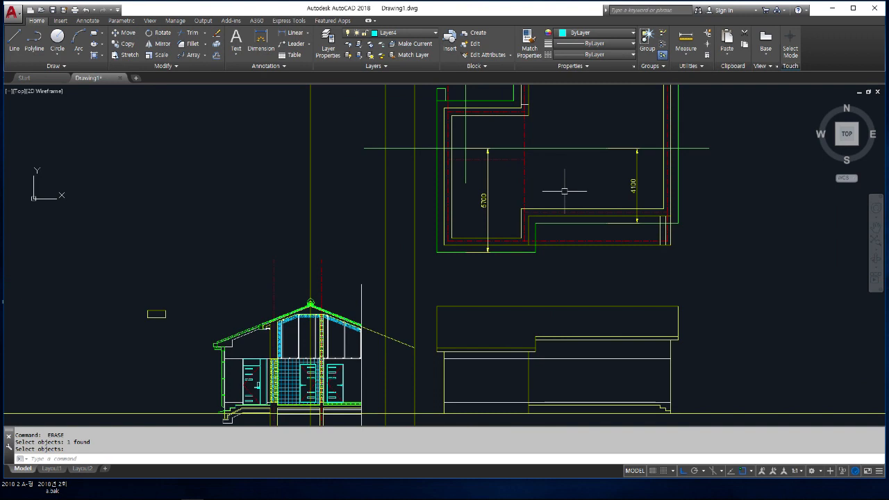
- Offset the red centreline between the plan's left and right rooms 4000 into the right room
key(Escape)
text(o)
key(Return)
text(4000)
key(Return)
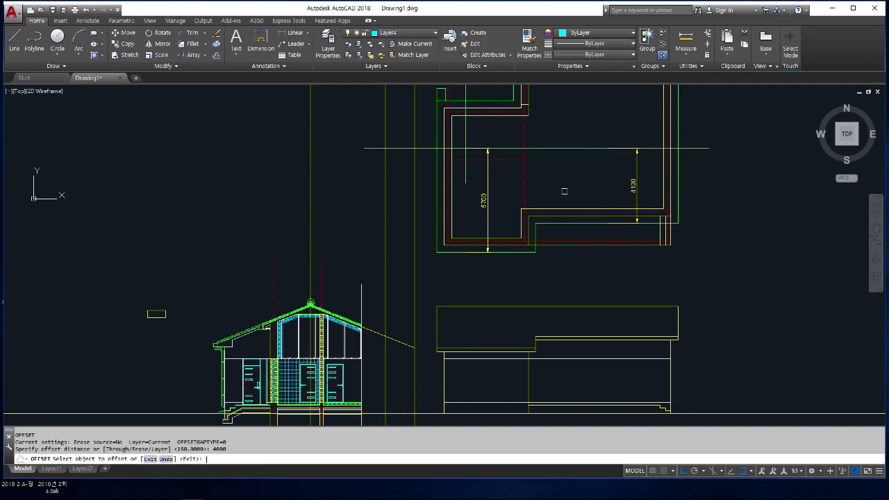
click(524, 183)
click(595, 193)
key(Return)
scroll(525, 206, up, 2)
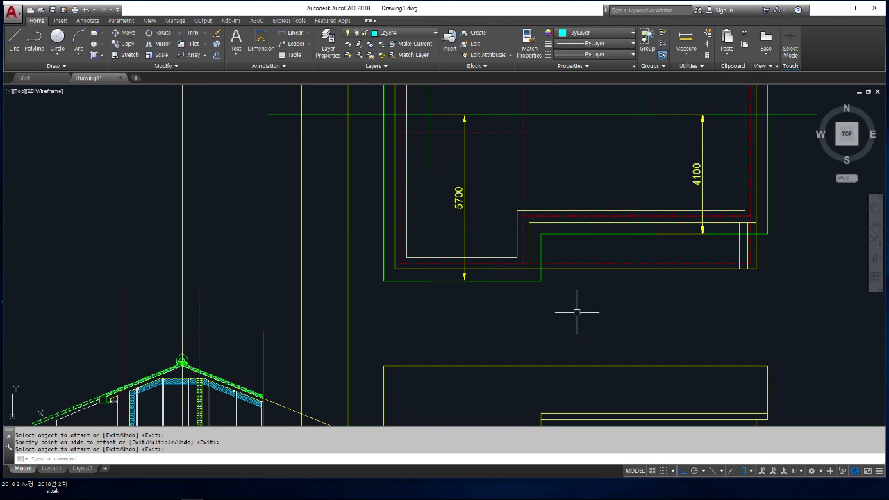
- Draw a vertical line from midway between the dividing centreline and the 4000 offset line on the front wall's centreline, down past the elevation's ground line
scroll(576, 311, down, 1)
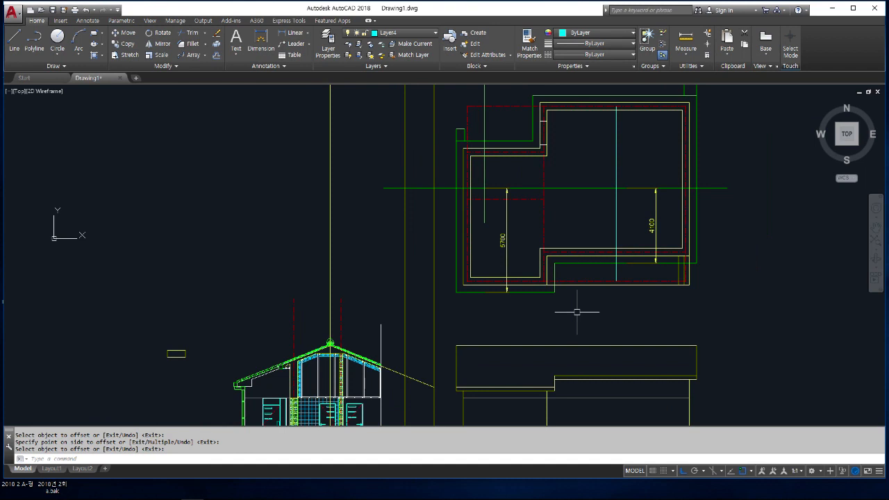
text(l)
key(Return)
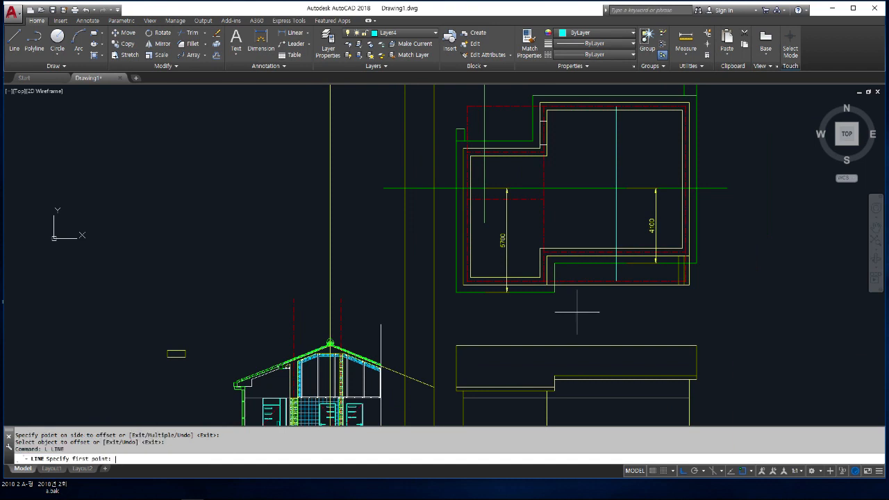
shift+right_click(581, 222)
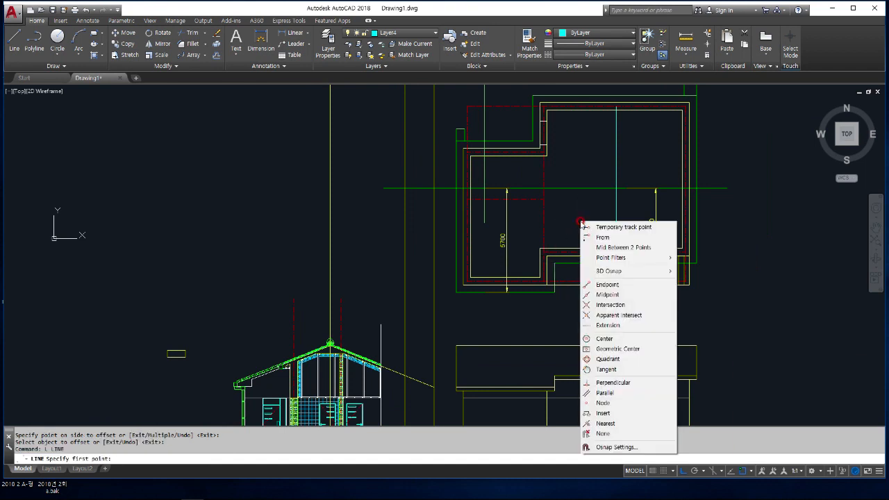
click(621, 248)
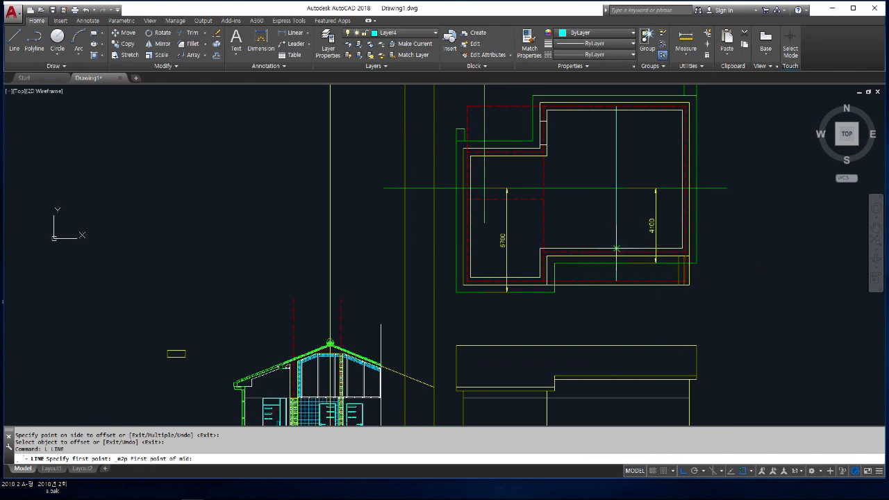
scroll(538, 250, up, 2)
click(536, 250)
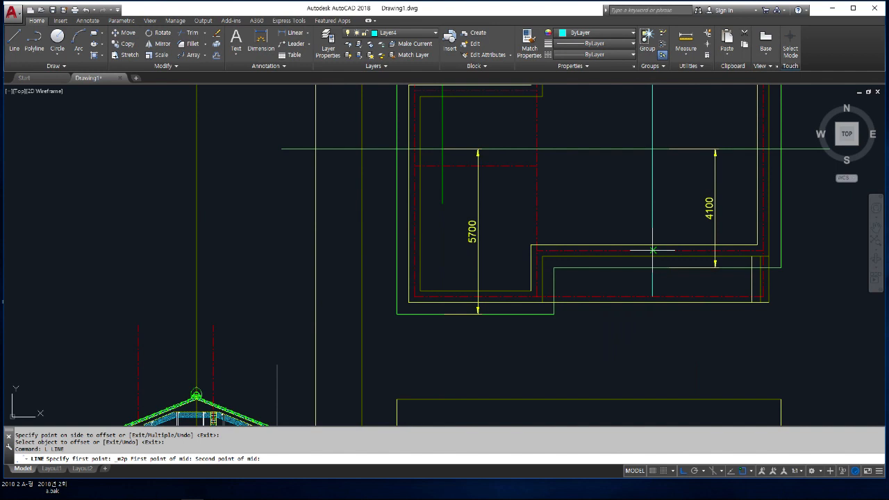
click(653, 250)
scroll(575, 198, down, 4)
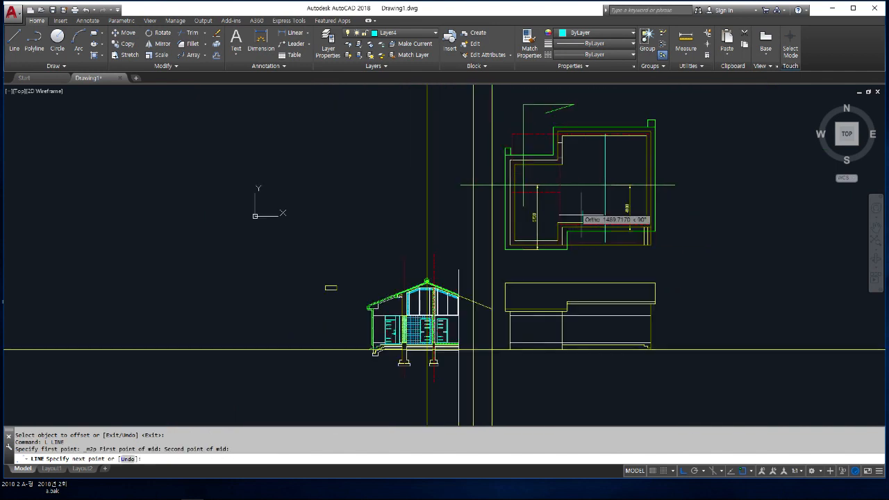
key(Return)
scroll(578, 339, up, 2)
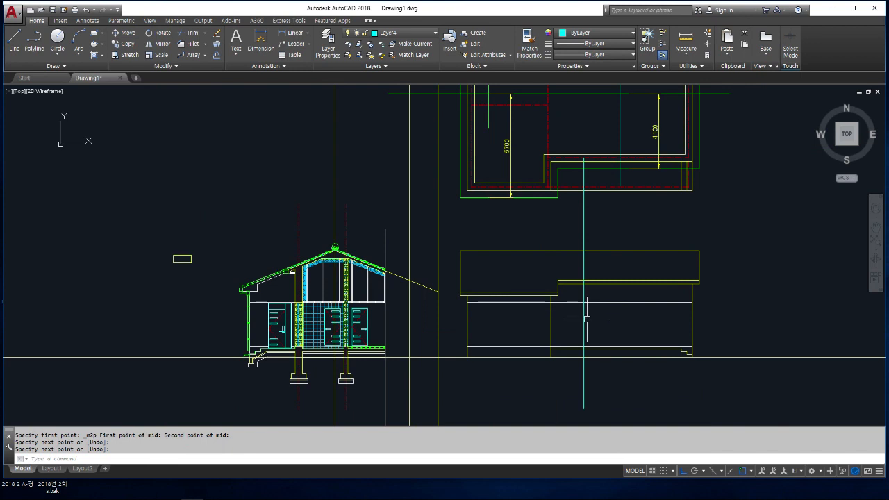
- Draw a vertical line from midway between the right wall's centreline and the 4000 offset line, down past the elevation's ground line
scroll(586, 319, down, 2)
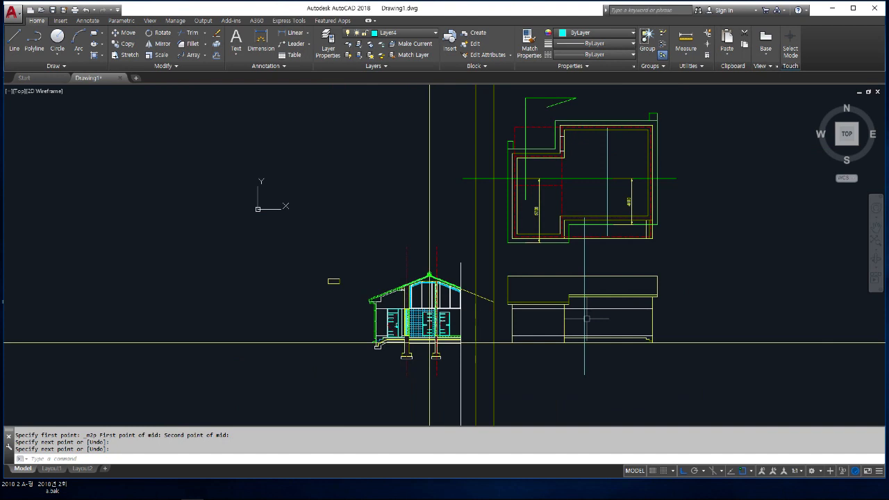
scroll(643, 234, up, 4)
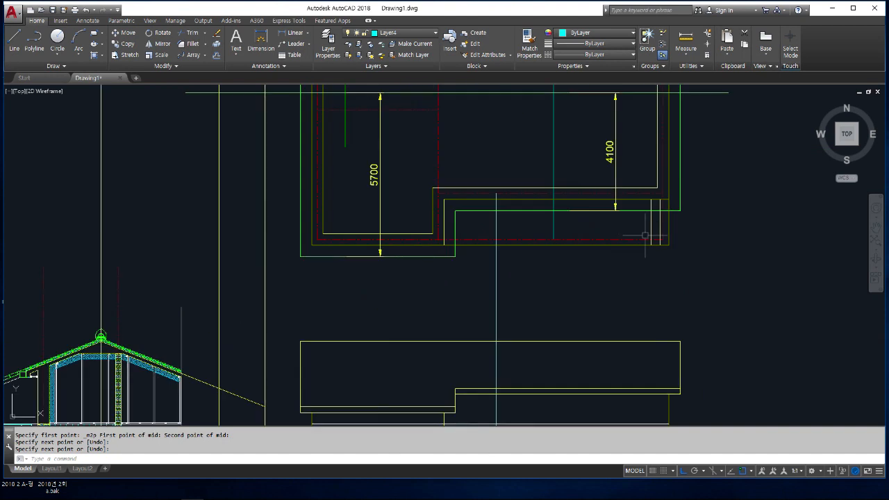
key(Return)
key(Return)
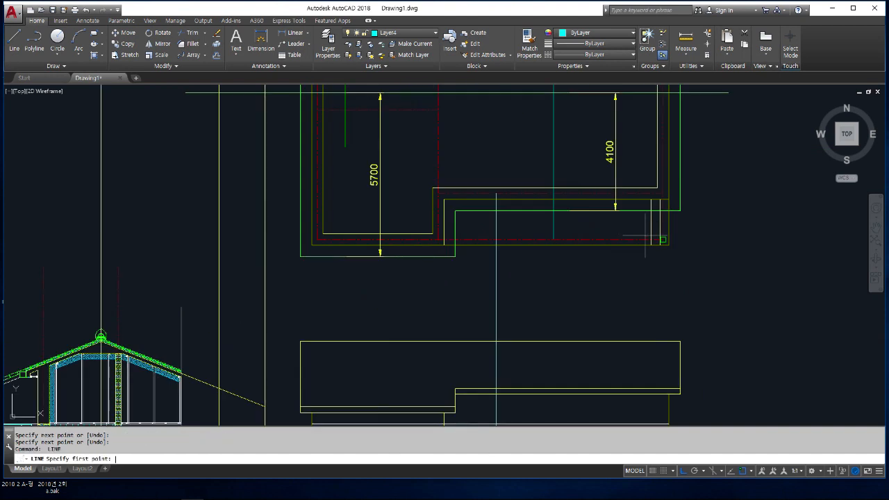
shift+right_click(627, 145)
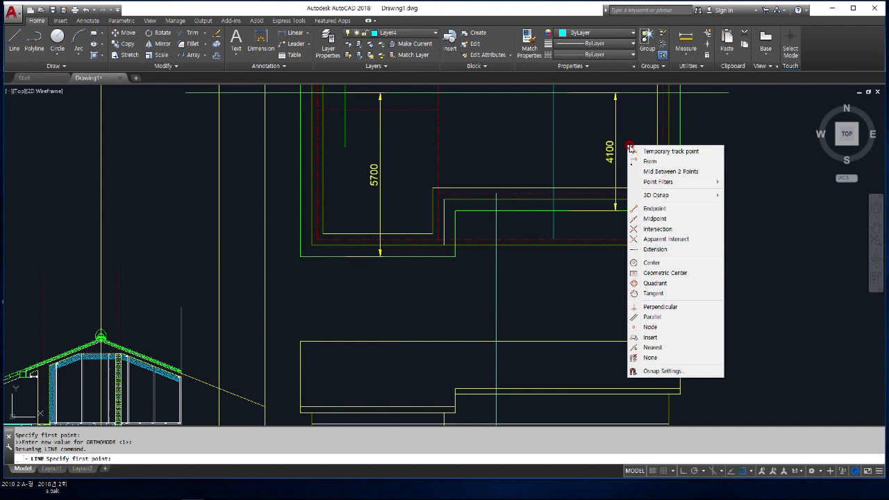
click(663, 172)
scroll(659, 184, up, 4)
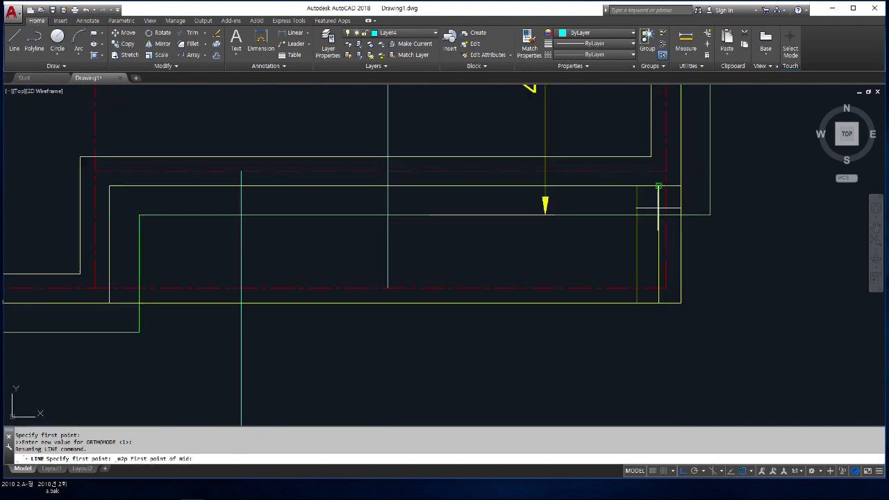
click(665, 171)
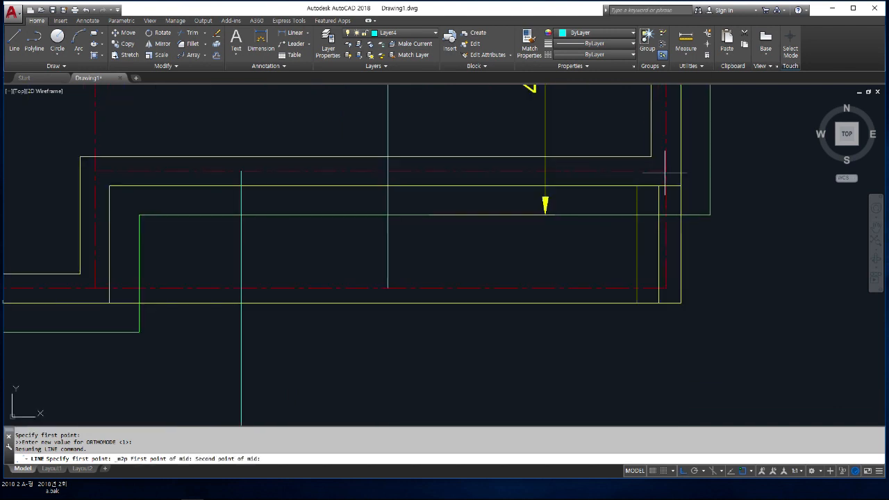
click(386, 170)
scroll(605, 153, down, 5)
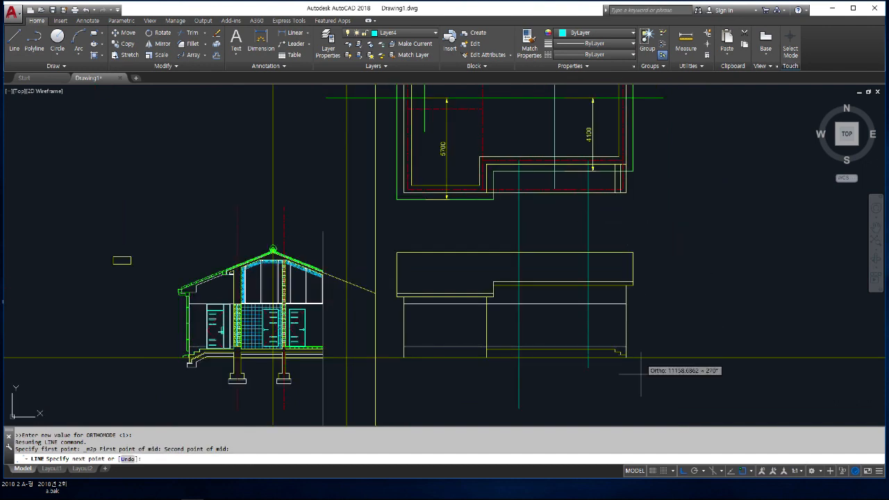
click(611, 392)
key(Return)
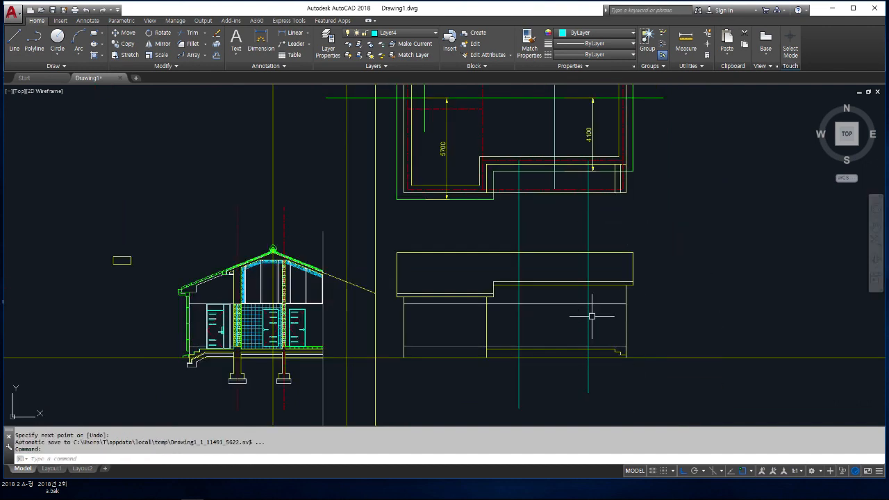
- Draw a vertical line from midway between the left room's two side wall centrelines, down past the elevation's ground line
middle_drag(451, 314, 513, 313)
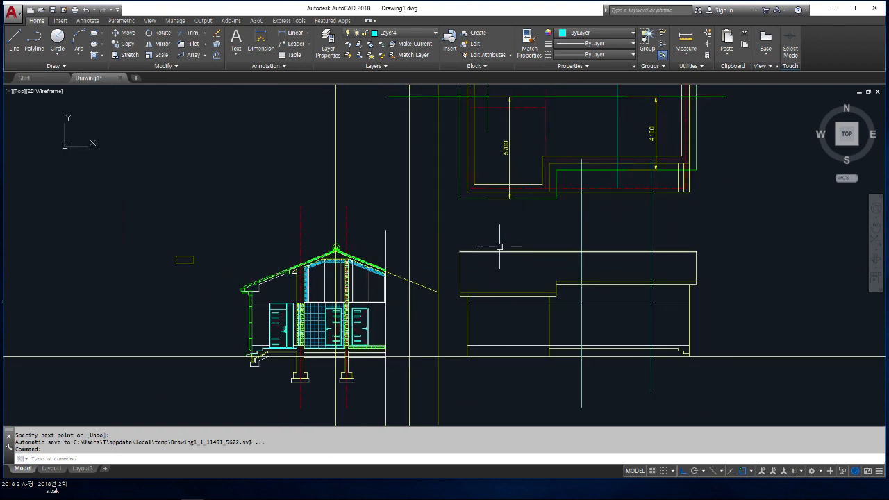
text(l)
key(Return)
shift+right_click(506, 198)
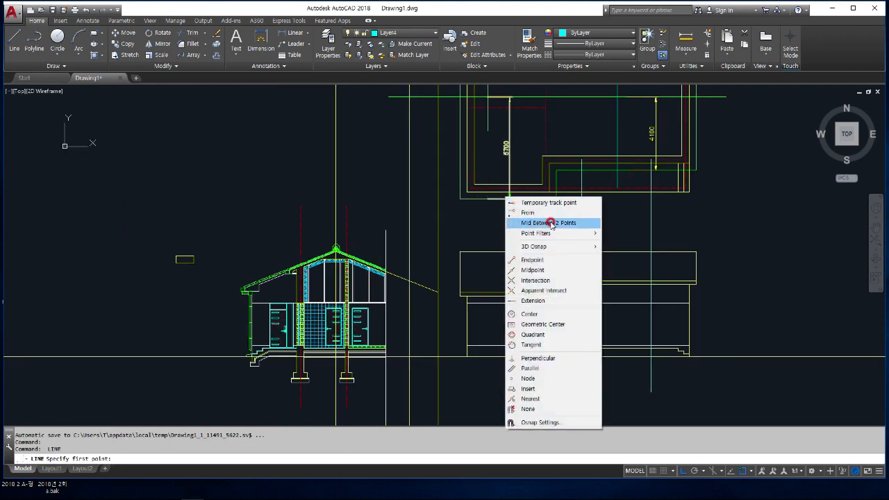
click(551, 223)
scroll(494, 198, up, 5)
click(431, 176)
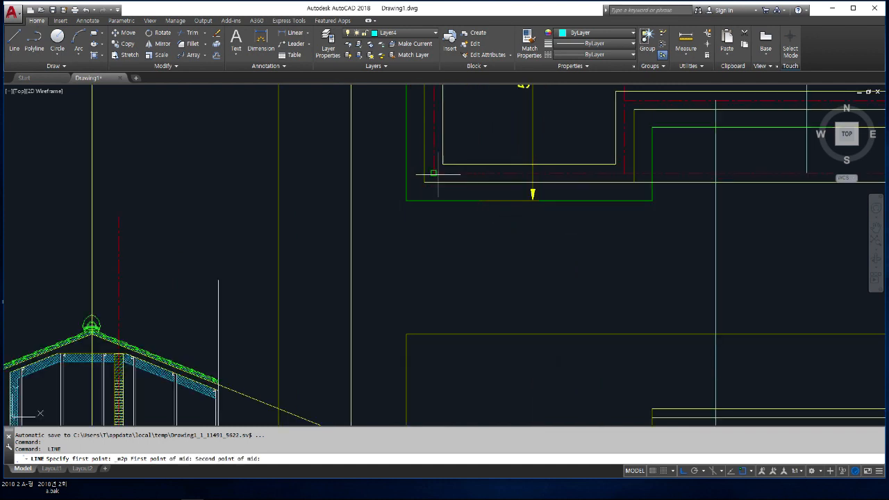
click(627, 174)
scroll(569, 146, down, 5)
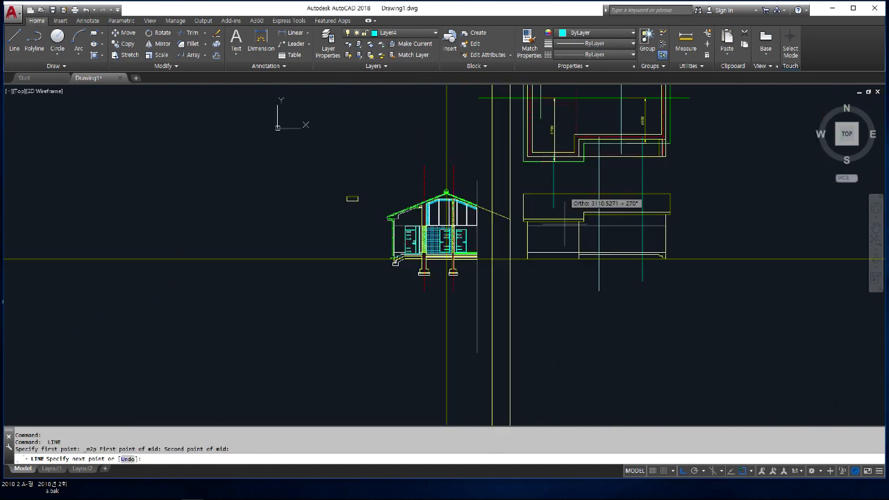
click(573, 308)
scroll(556, 228, up, 2)
key(Return)
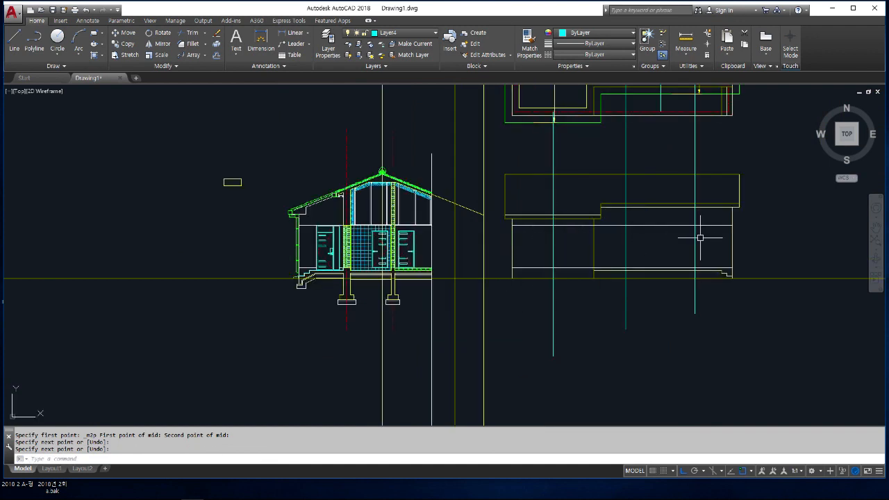
- Draw a 3000 by 2400 rectangle in the empty space below the elevation
middle_drag(663, 251, 611, 234)
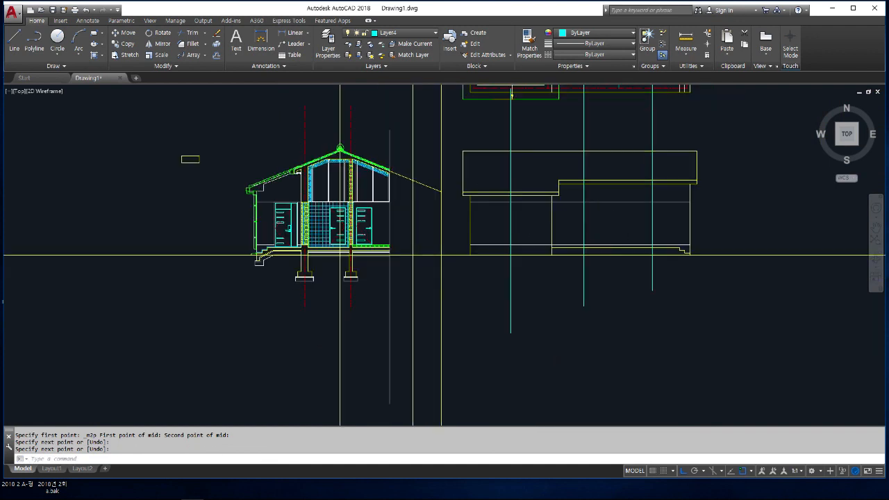
middle_drag(635, 289, 601, 257)
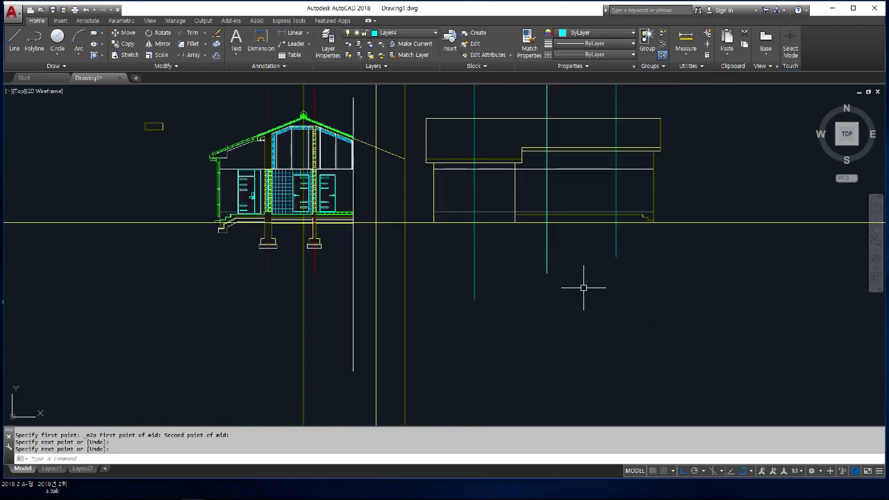
text(re3)
key(Escape)
text(rec)
key(Return)
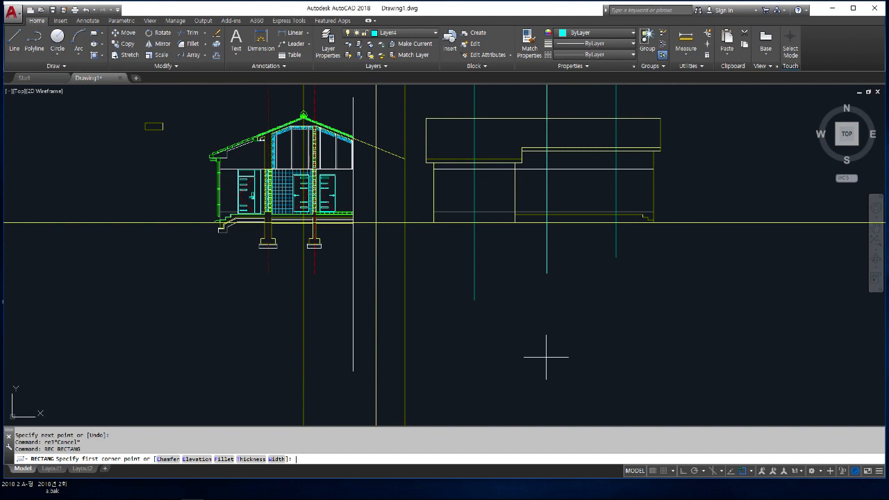
click(536, 372)
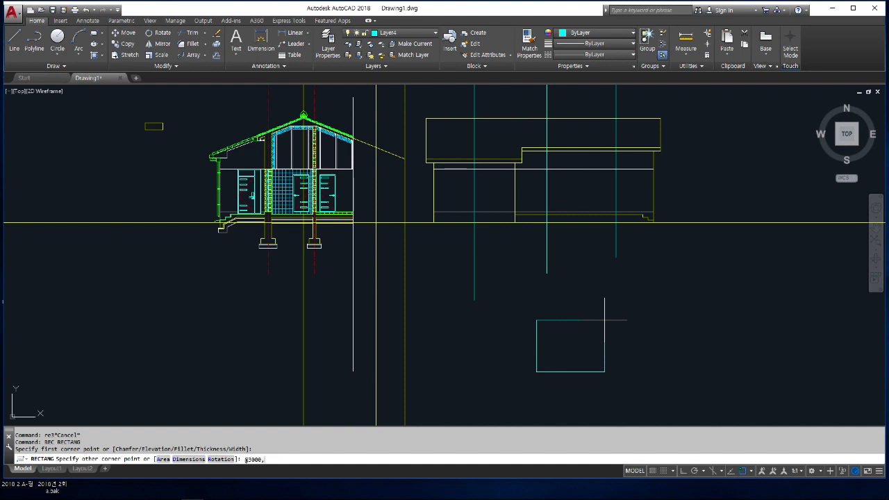
key(Return)
scroll(589, 340, up, 4)
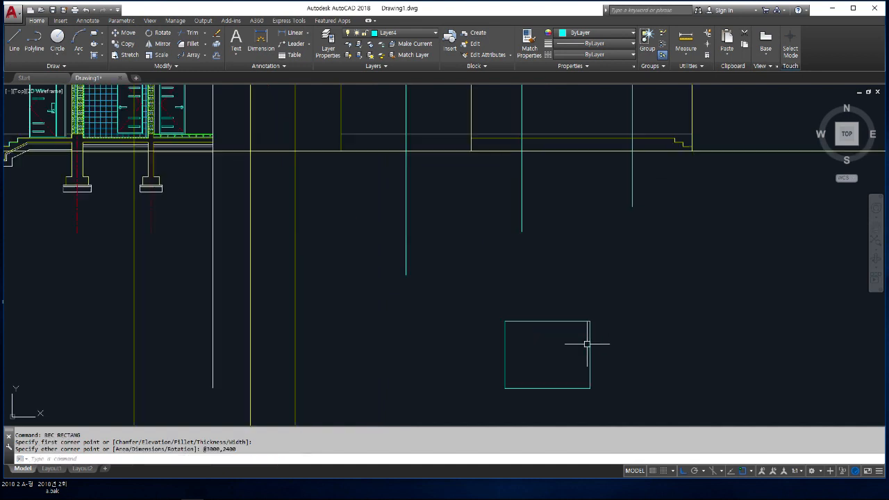
- Offset the rectangle inward by 30, then offset the resulting rectangle inward by 60
text(O)
key(Return)
text(3)
key(Return)
click(520, 307)
click(522, 364)
scroll(530, 314, up, 2)
text(o)
key(Return)
text(60)
key(Return)
click(500, 244)
click(521, 305)
key(Return)
middle_drag(521, 305, 522, 268)
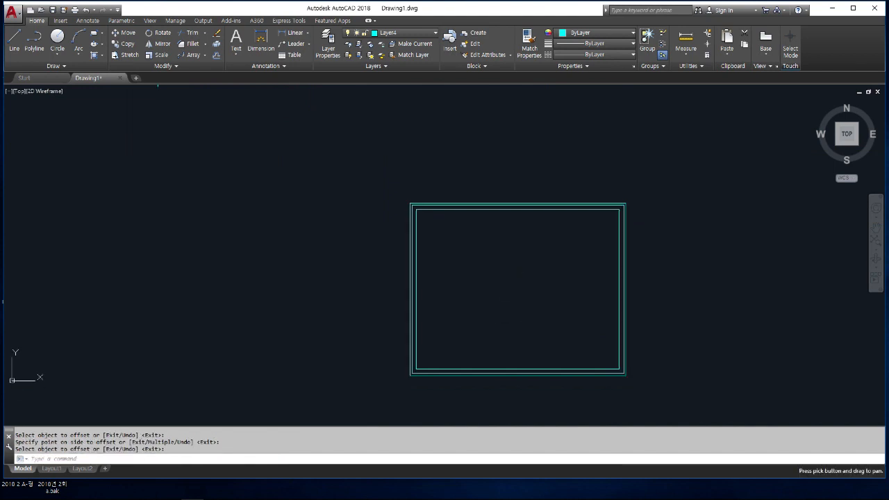
- Draw a vertical line from the midpoint of the middle rectangle's top edge to the midpoint of its bottom edge
text(l)
key(Return)
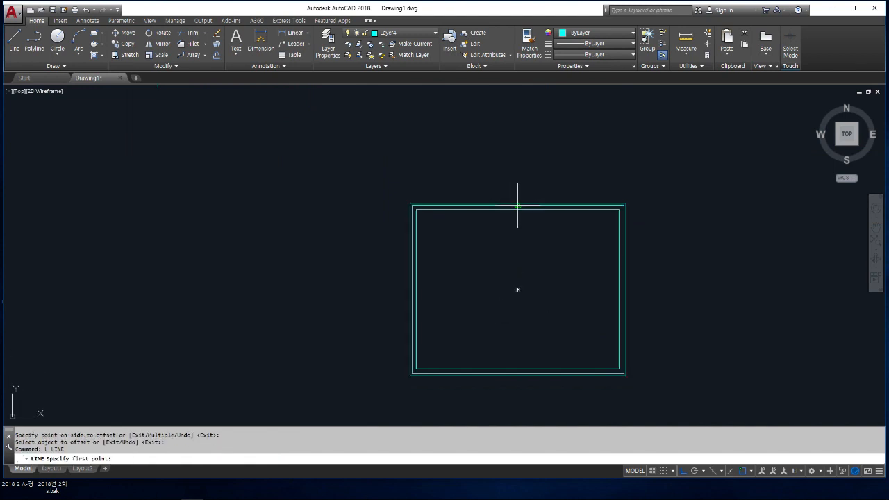
click(517, 206)
scroll(537, 372, up, 2)
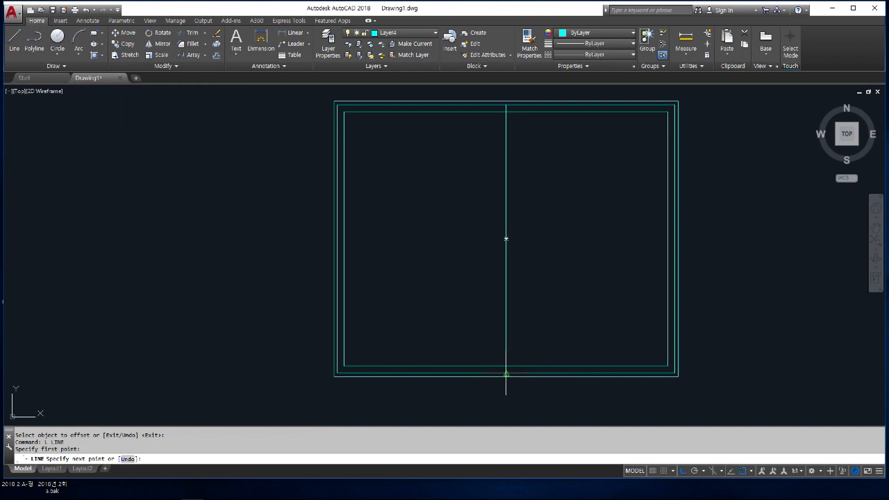
click(505, 374)
key(Return)
- Draw a vertical line down the middle rectangle, starting midway between its upper-left corner and the top of the centre line
key(Return)
middle_drag(503, 184, 513, 190)
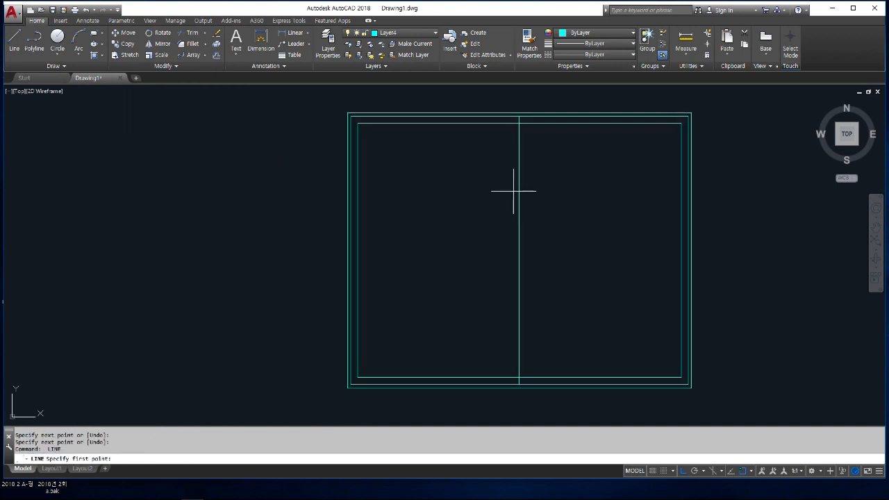
shift+right_click(528, 202)
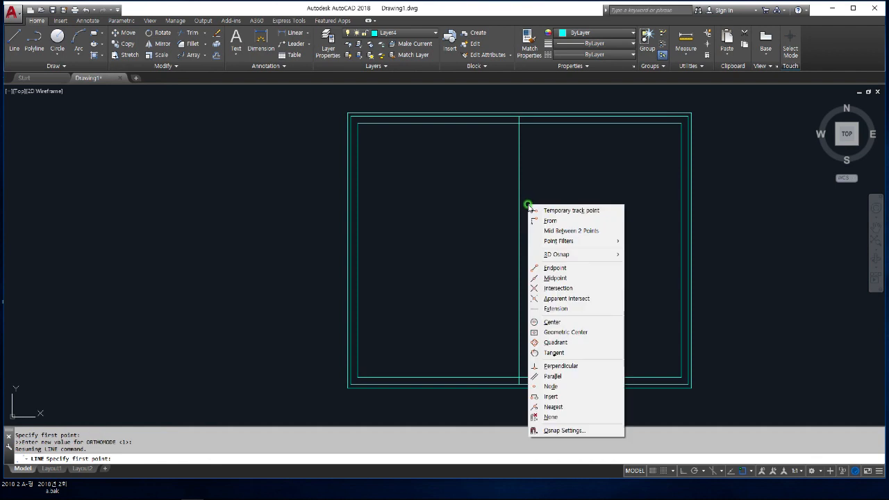
click(571, 231)
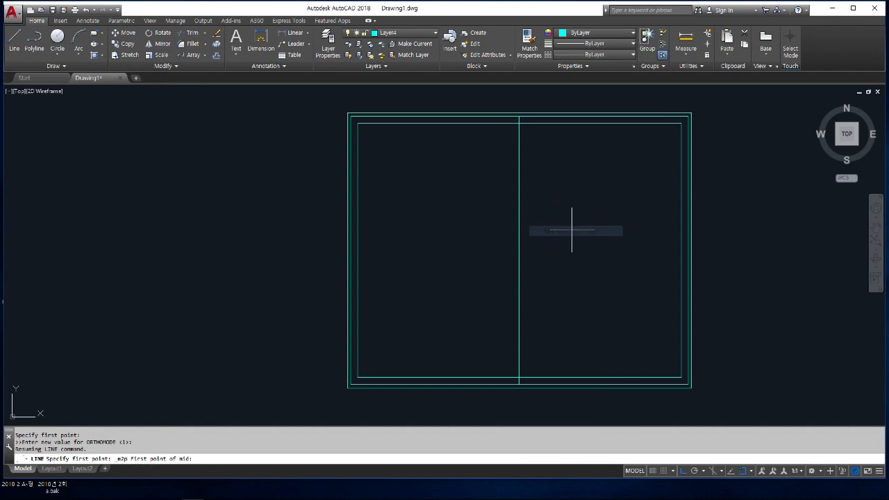
scroll(409, 179, up, 3)
click(350, 143)
click(779, 145)
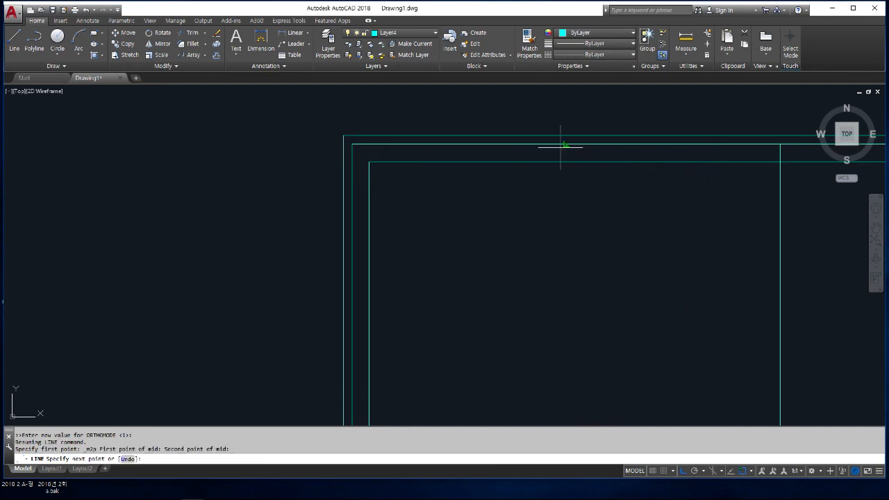
scroll(563, 145, down, 4)
scroll(555, 318, up, 4)
click(548, 312)
scroll(548, 312, down, 4)
key(Return)
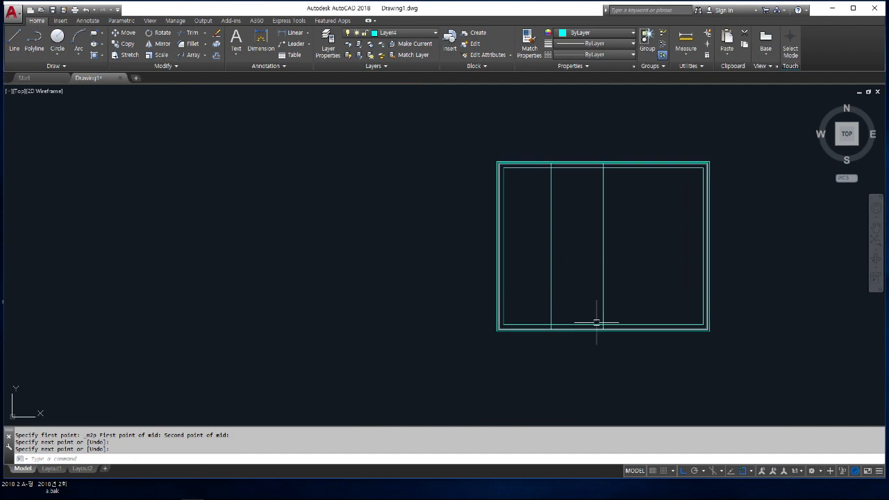
- Trim the innermost rectangle's top and bottom edges beyond the window's centre line and erase its leftover right edge
text(tr)
key(Return)
key(Return)
click(645, 324)
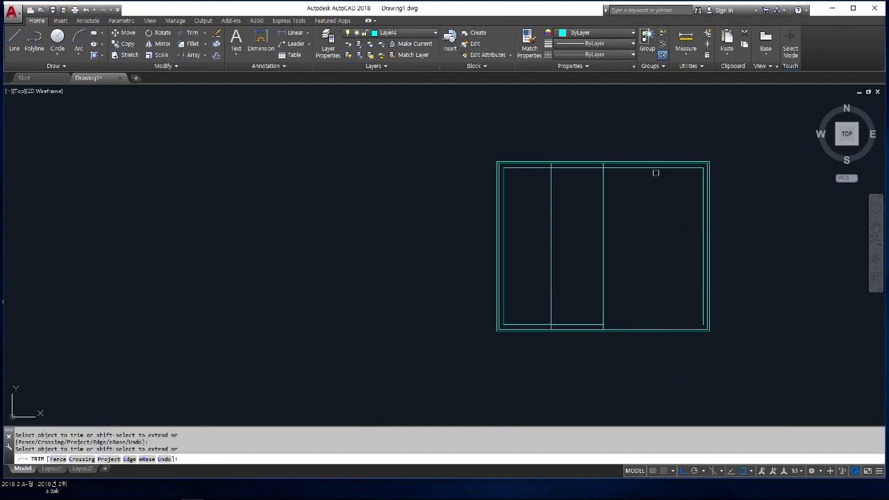
key(Return)
text(e)
key(Return)
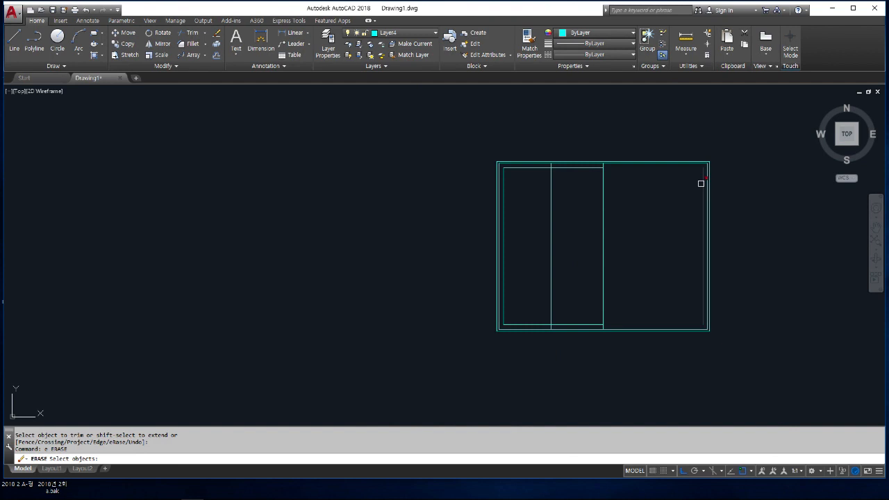
click(701, 184)
key(Return)
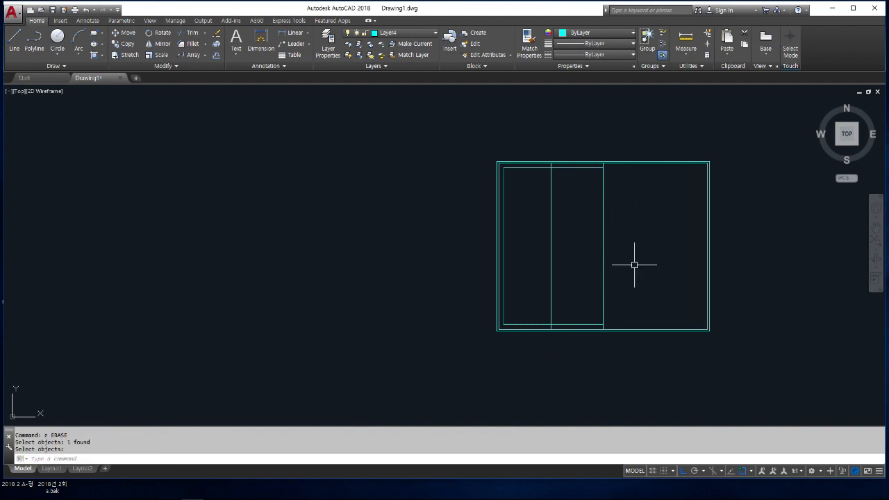
scroll(584, 225, up, 3)
key(Escape)
key(Escape)
key(Escape)
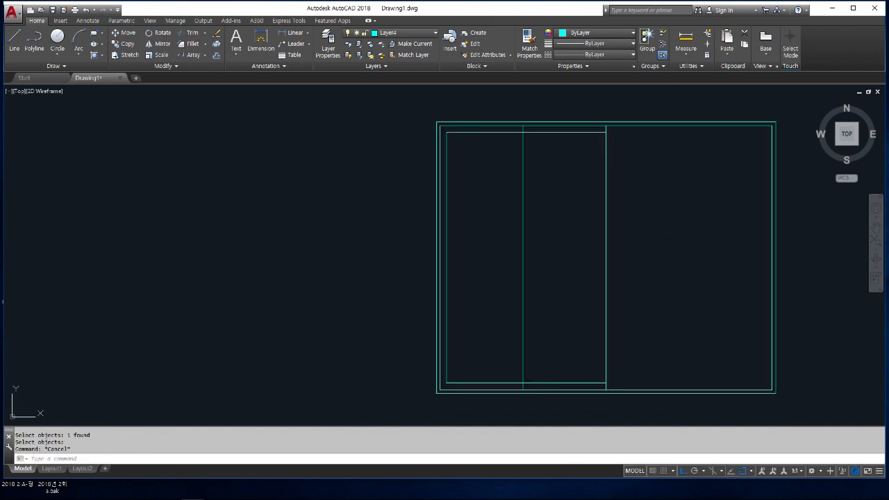
- Offset the window's vertical centre line 60 to the left
text(o)
key(Return)
text(60)
key(Return)
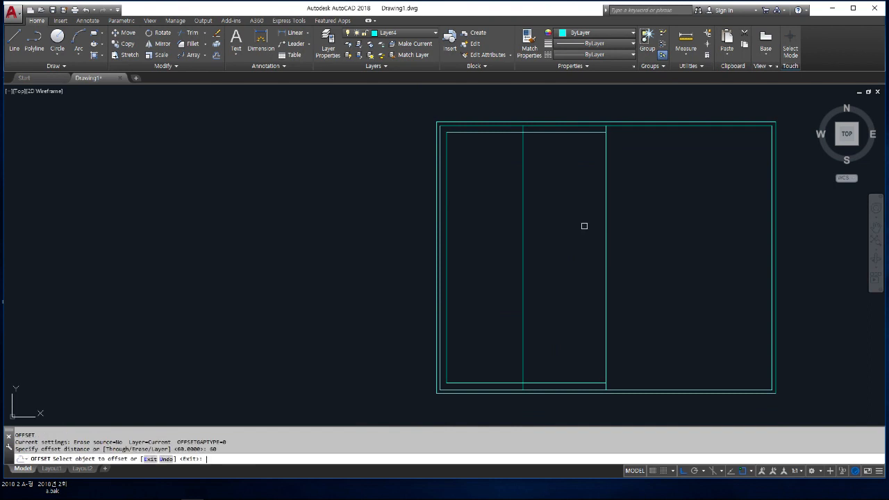
click(602, 207)
click(549, 205)
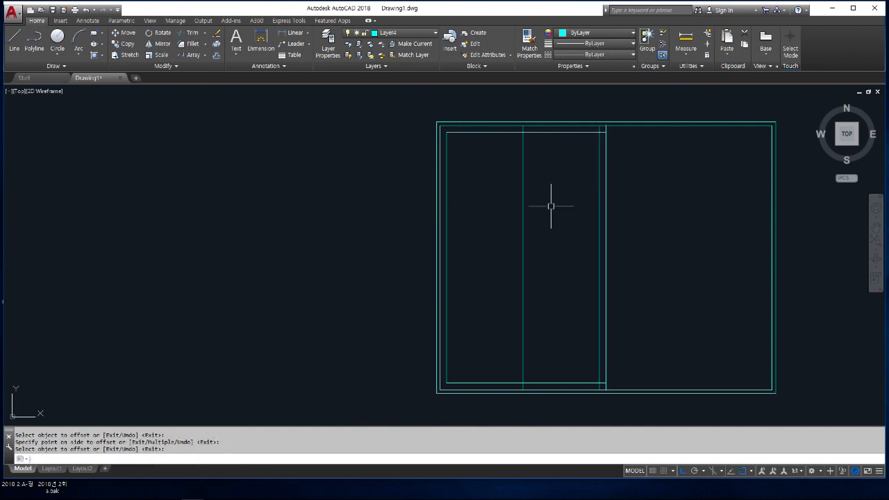
key(Escape)
- Fillet the offset line with the inner frame's top and bottom edges at radius 0 to close both corners
text(f)
key(Return)
click(594, 132)
click(598, 143)
key(Return)
click(598, 171)
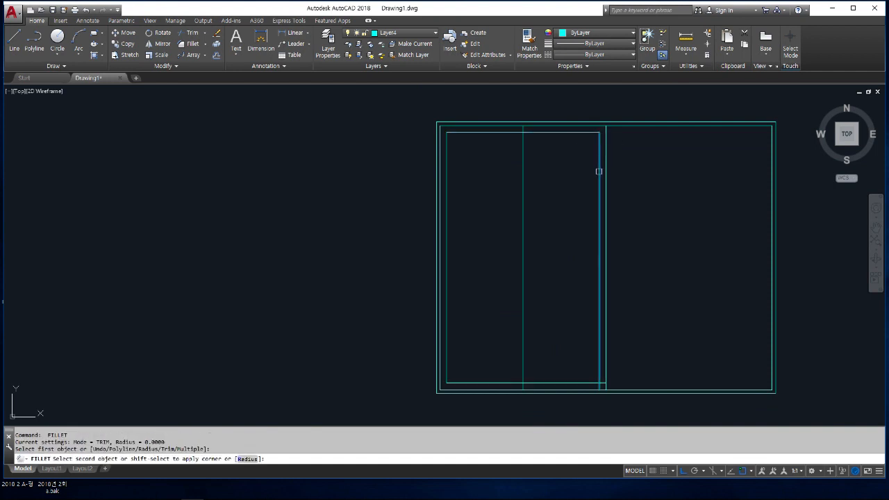
click(578, 382)
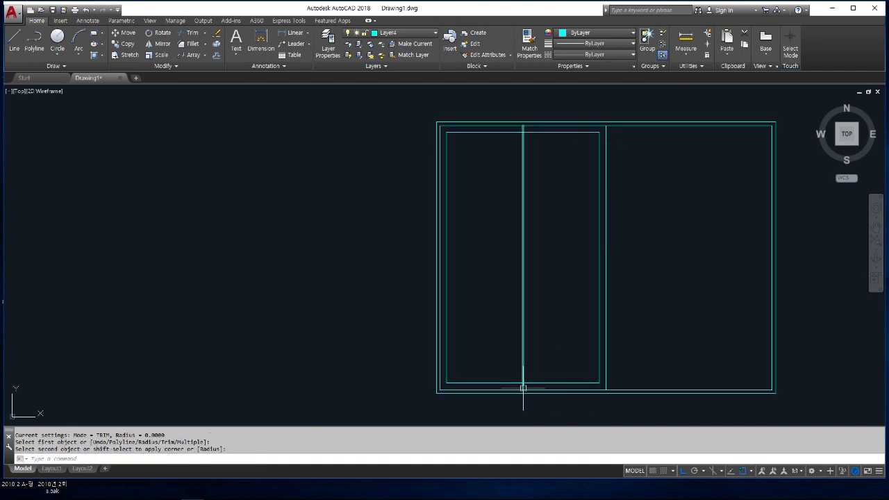
- Offset the vertical line dividing the window's left half by 30 to both sides
text(o)
key(Return)
text(30)
key(Return)
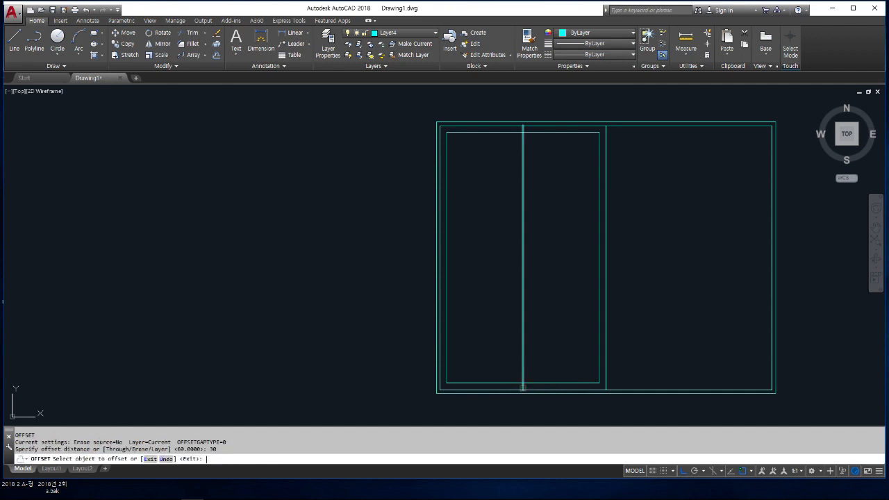
click(521, 278)
click(482, 273)
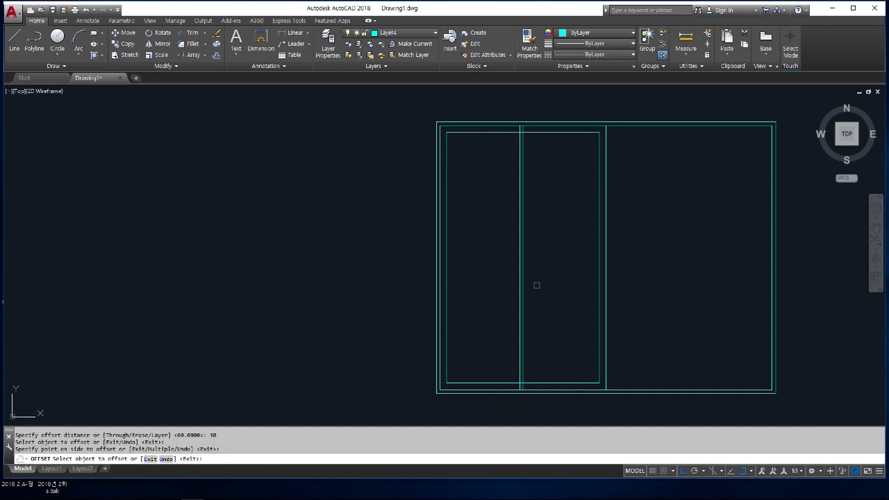
click(521, 273)
click(533, 277)
key(Return)
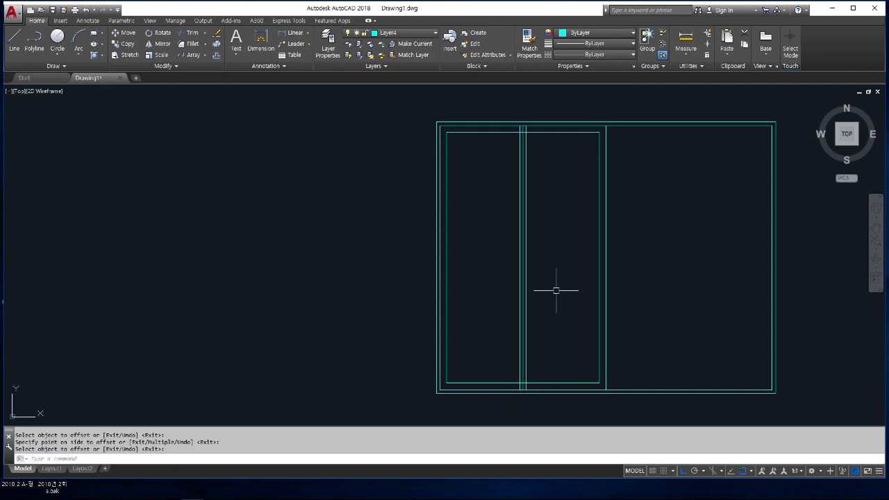
- Delete the original dividing line between the two 30 offsets
scroll(556, 290, up, 4)
click(513, 206)
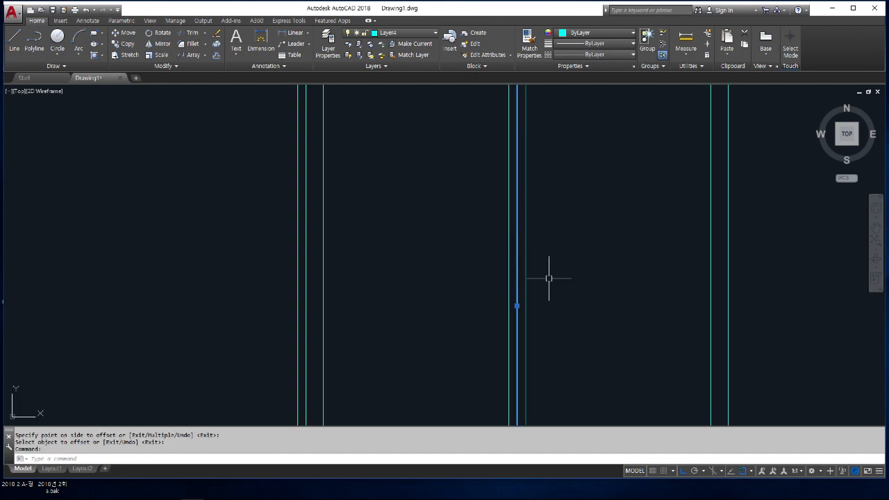
scroll(549, 276, down, 4)
key(Delete)
scroll(570, 300, down, 2)
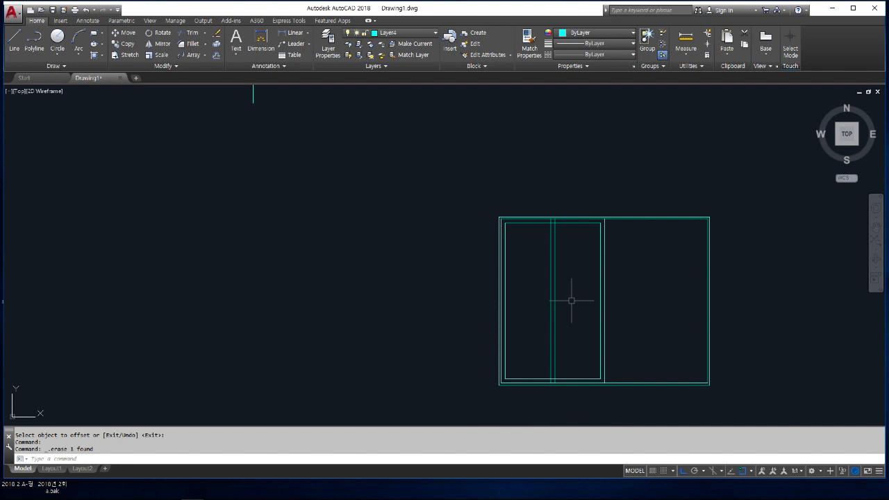
- Trim the left divider line's ends outside the inner frame and the inner frame's edges between the two divider lines
scroll(571, 300, up, 4)
scroll(569, 298, down, 2)
text(r)
key(Return)
key(Return)
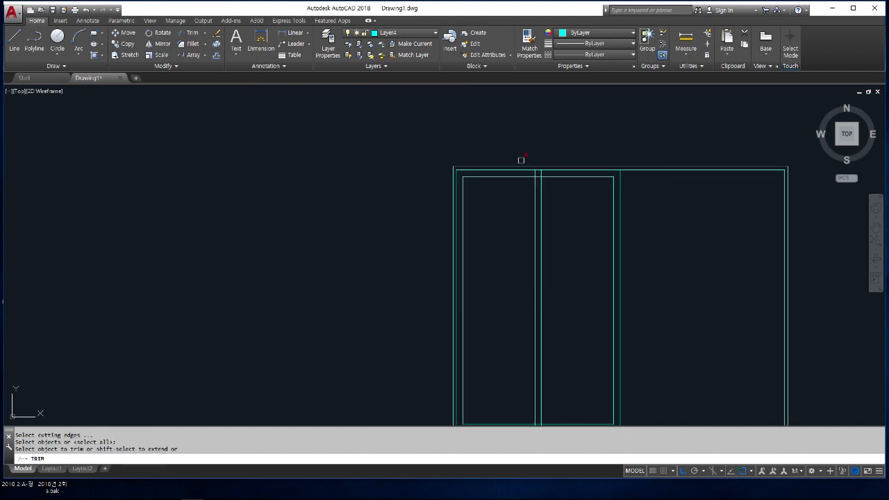
scroll(522, 158, up, 4)
click(500, 205)
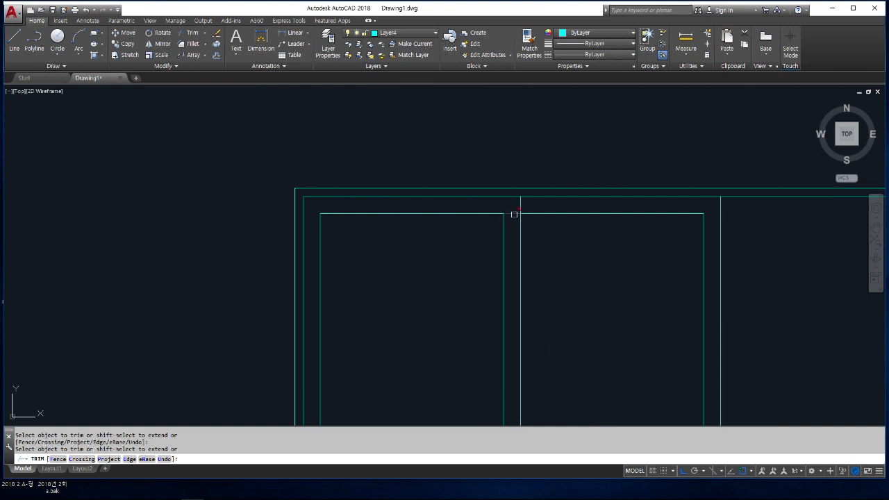
click(555, 198)
scroll(555, 198, down, 4)
middle_drag(558, 310, 560, 250)
scroll(551, 326, up, 5)
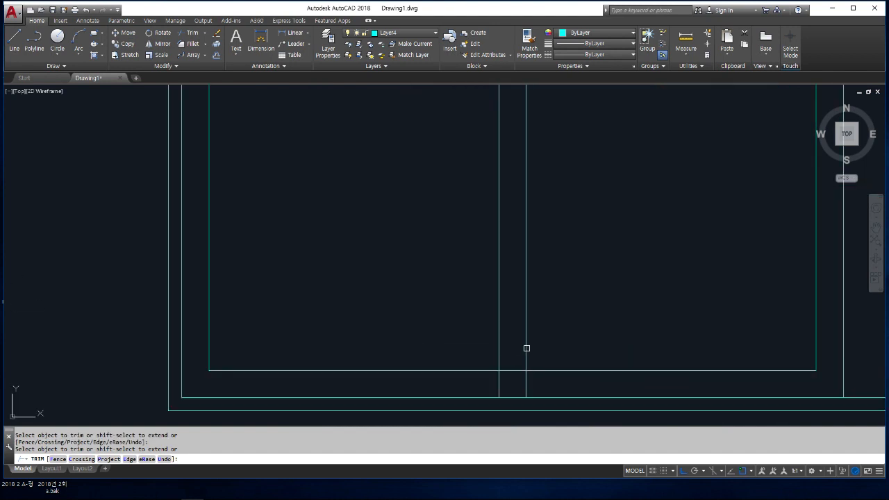
click(496, 379)
click(501, 380)
key(space)
scroll(523, 350, down, 6)
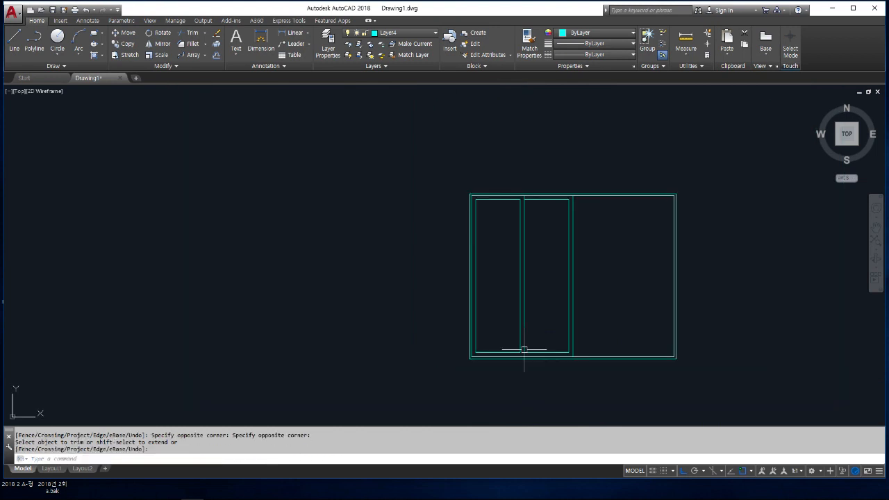
- Mirror the two left sashes about the window's vertical centre line, keeping the originals
middle_drag(629, 377, 606, 366)
text(m)
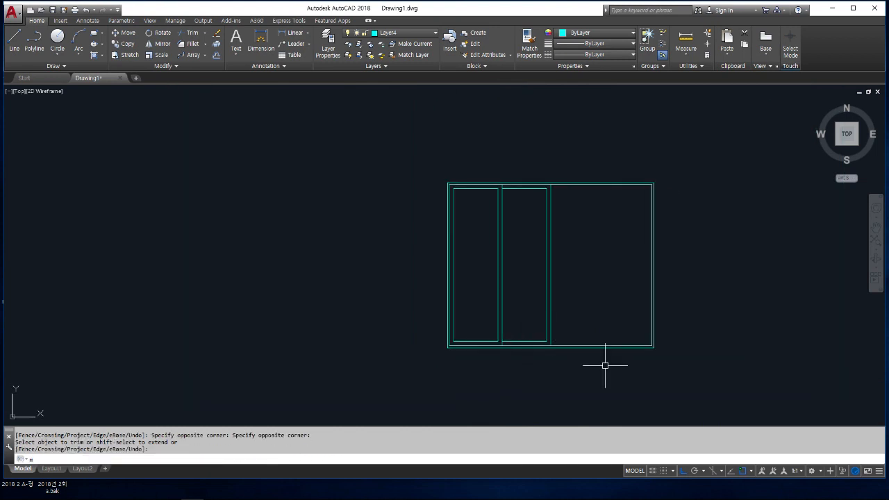
text(i)
key(space)
scroll(548, 335, up, 4)
click(555, 343)
scroll(556, 343, down, 4)
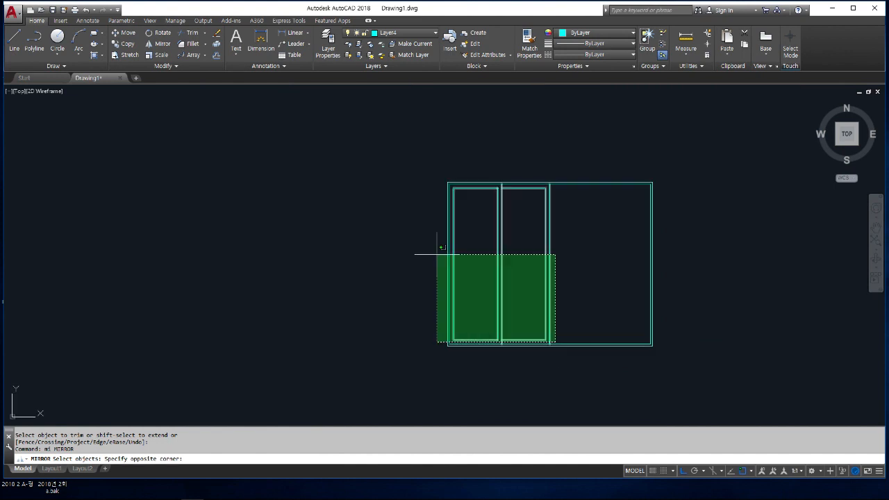
click(452, 186)
key(space)
click(550, 185)
click(577, 200)
key(Return)
scroll(567, 280, down, 2)
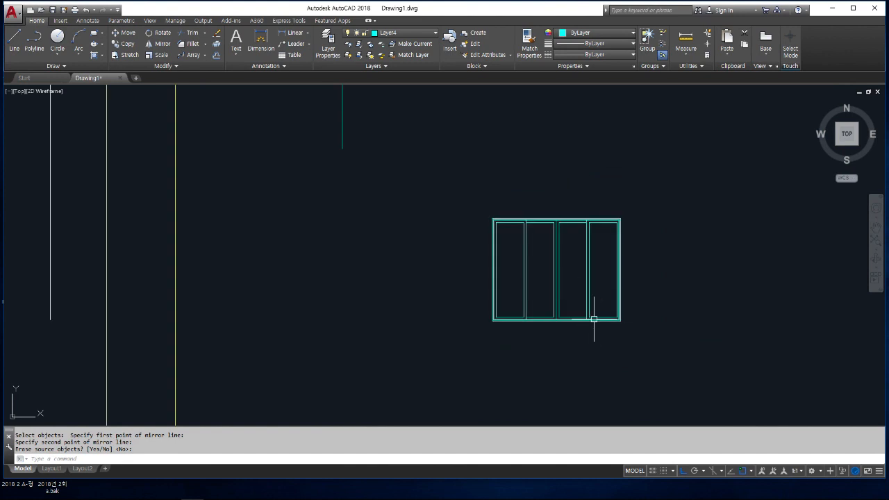
text(l)
key(Return)
scroll(593, 309, up, 3)
click(610, 320)
key(Escape)
key(Escape)
key(Escape)
- Make Layer3 current and draw a left-pointing half arrow near the bottom of the window's rightmost sash
click(405, 33)
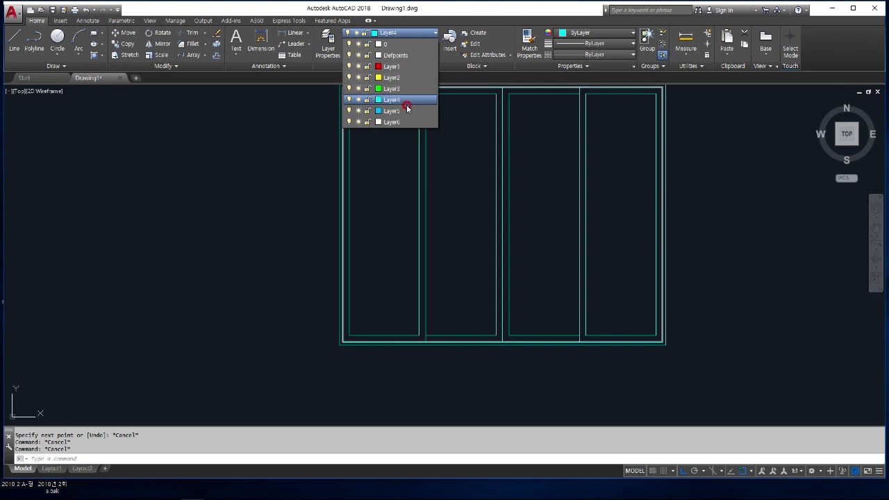
click(403, 89)
text(l)
key(Return)
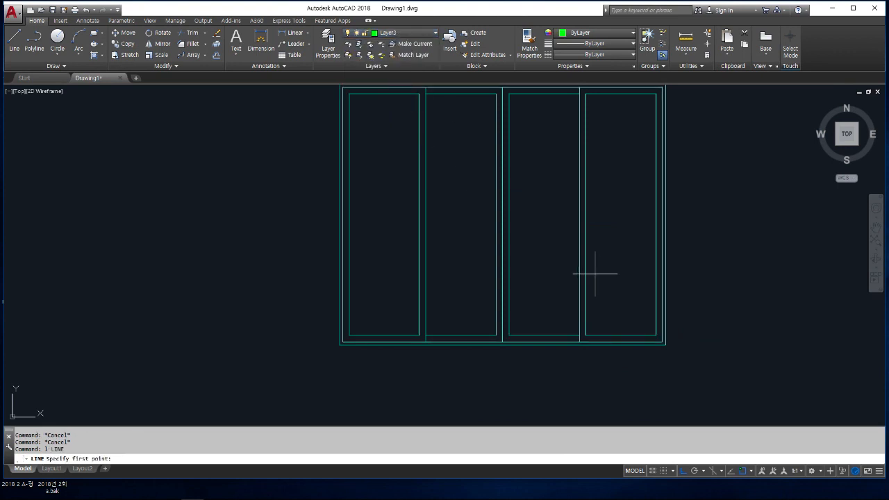
click(591, 320)
key(F8)
scroll(604, 317, up, 2)
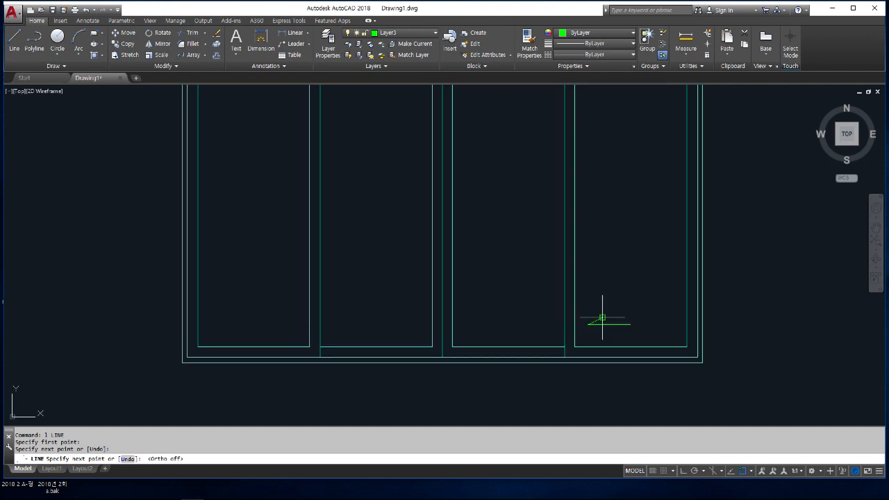
click(602, 316)
key(space)
key(F8)
- Mirror the half arrow into the adjacent sash about a vertical axis between the two right sashes, keeping the original
click(612, 346)
key(Escape)
key(space)
click(613, 333)
click(597, 314)
key(space)
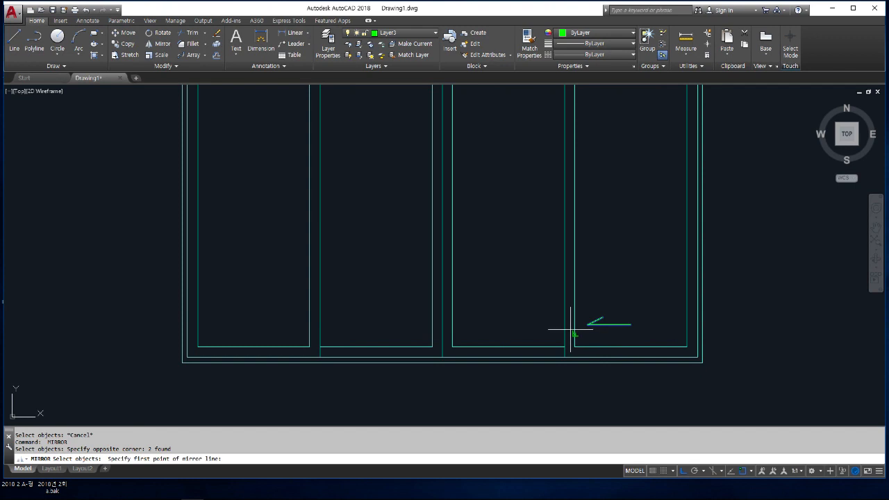
click(569, 347)
click(574, 382)
- Copy the pair of half arrows horizontally to the two left sashes
text(co)
key(space)
click(492, 294)
click(650, 339)
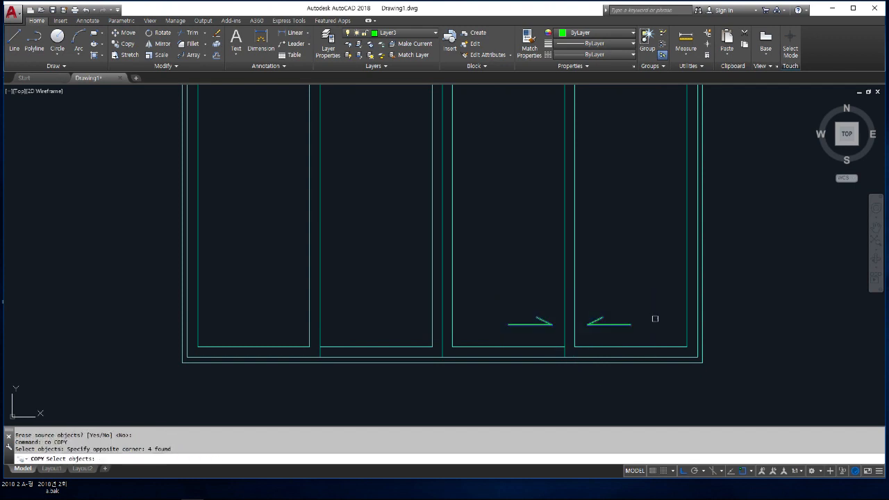
scroll(654, 318, down, 2)
key(space)
click(680, 364)
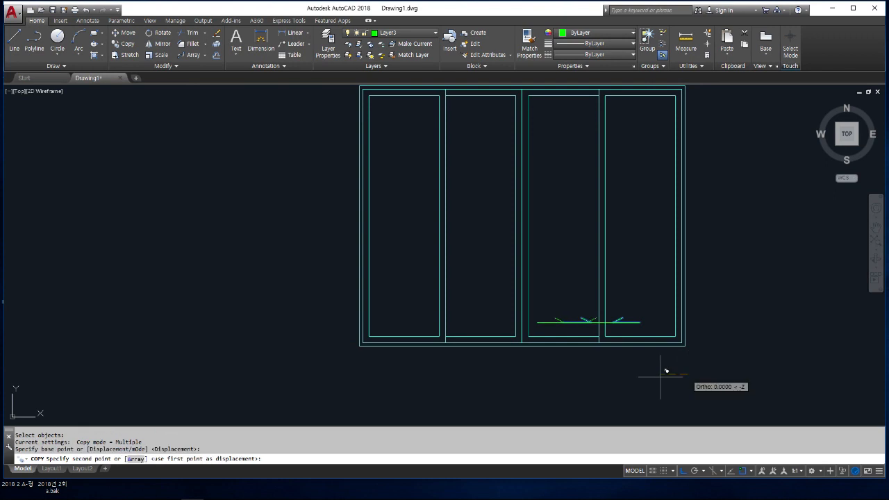
click(525, 373)
key(Escape)
key(Escape)
key(Escape)
scroll(549, 261, down, 2)
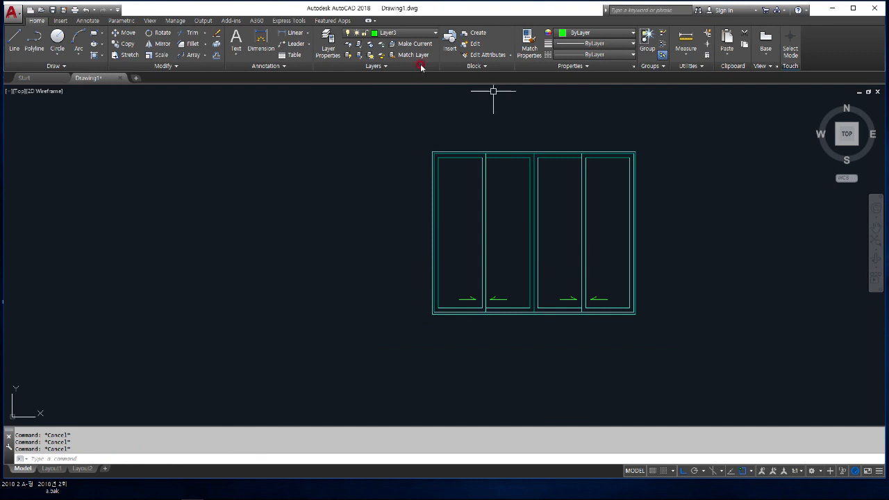
- Make Layer5 current and draw a 45-degree construction line through the upper part of the window's leftmost sash
click(391, 34)
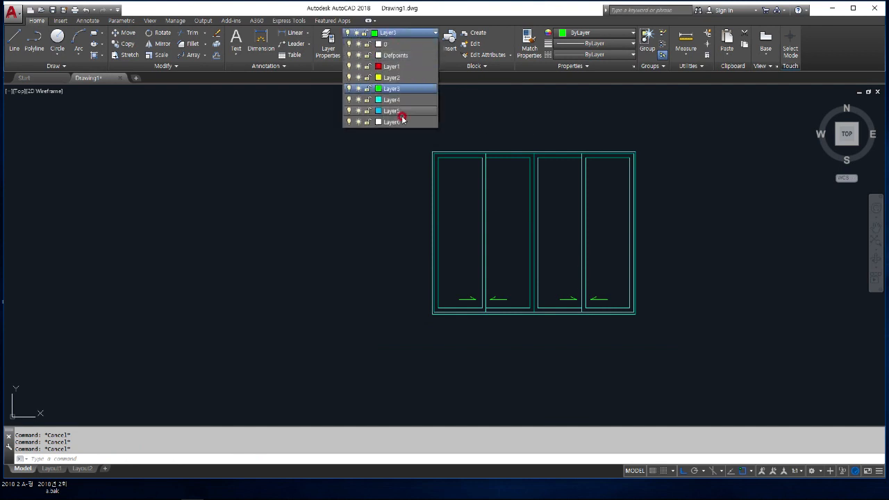
click(401, 114)
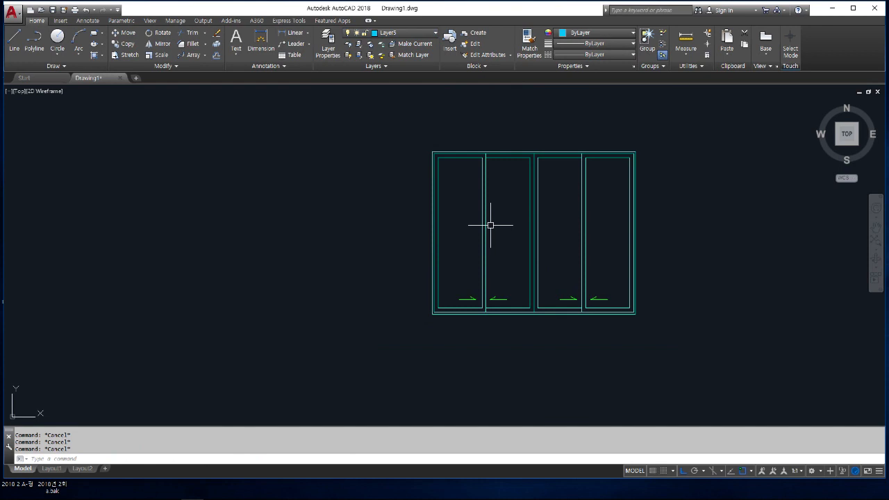
text(l)
key(Return)
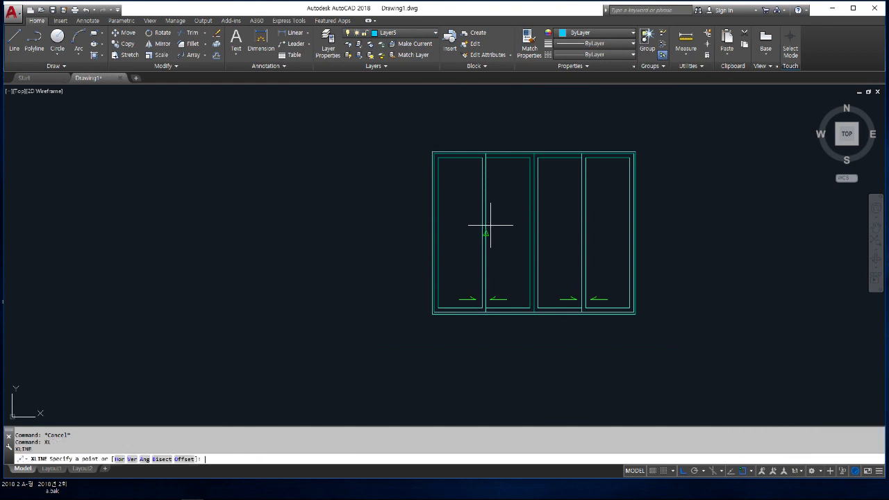
text(a)
key(Return)
text(4)
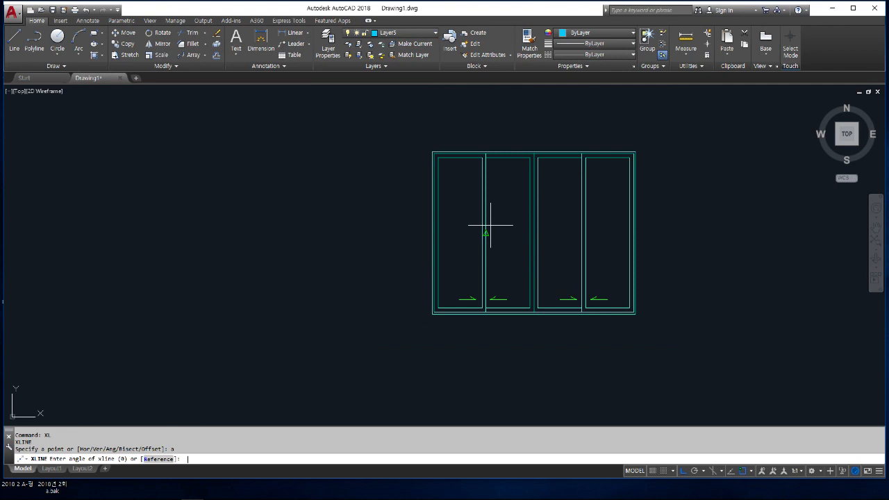
text(5)
key(Return)
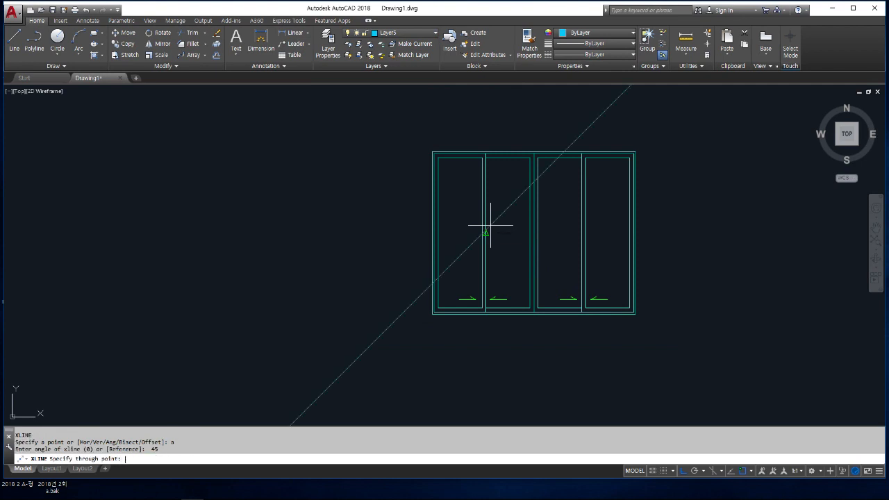
click(458, 199)
key(Return)
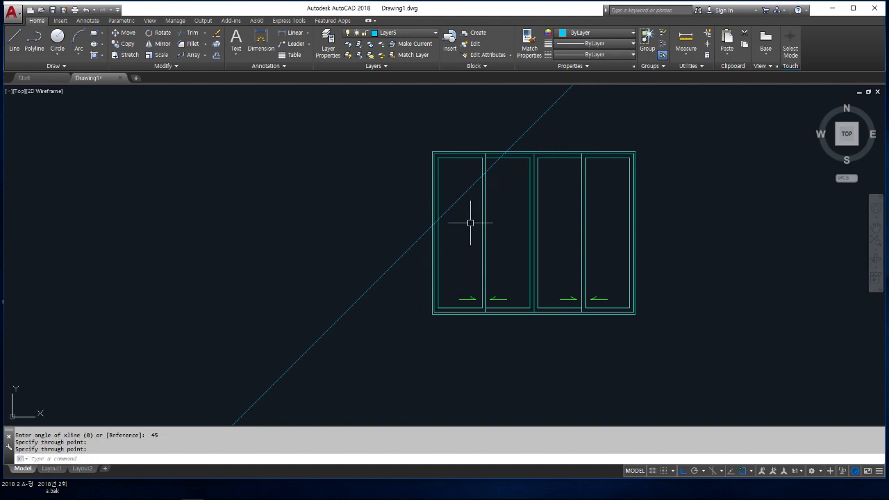
- Trim the diagonal construction line on both sides to the inner frame of the leftmost sash
text(tr)
key(Return)
click(480, 200)
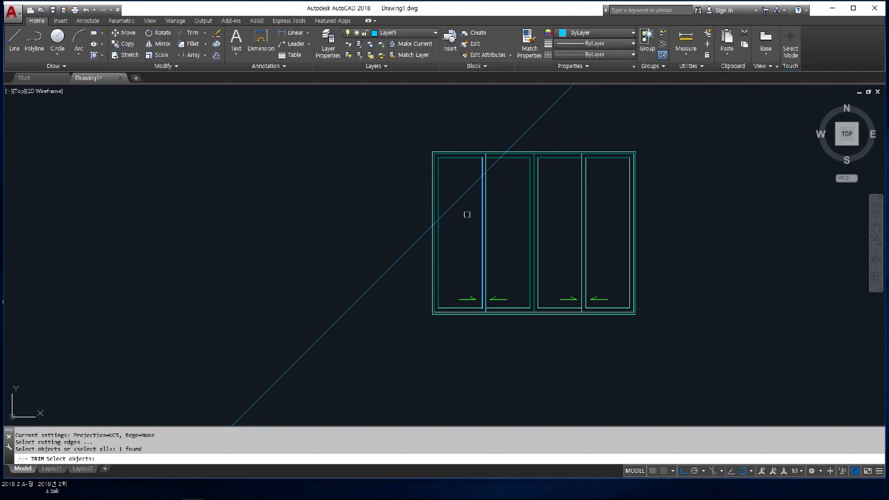
click(441, 230)
key(Return)
click(419, 237)
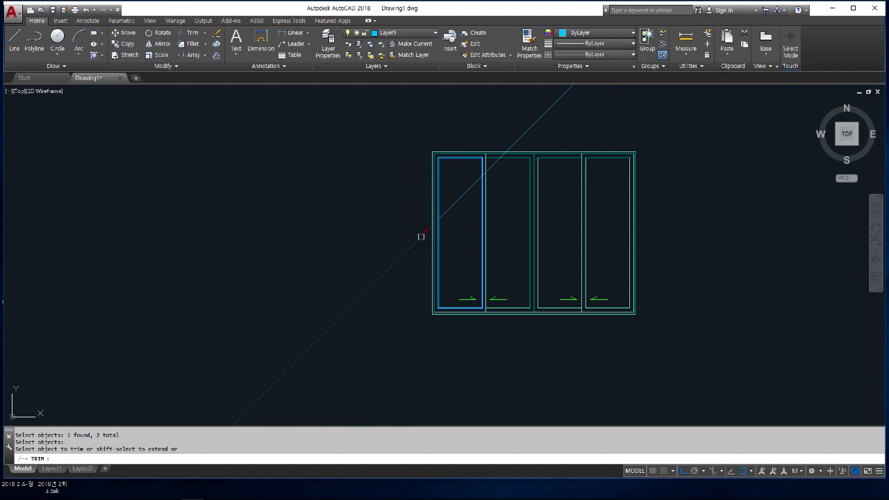
click(514, 139)
key(Escape)
- Offset the diagonal glass line by 50 toward the lower side
text(o)
key(Return)
text(50)
key(Return)
click(448, 209)
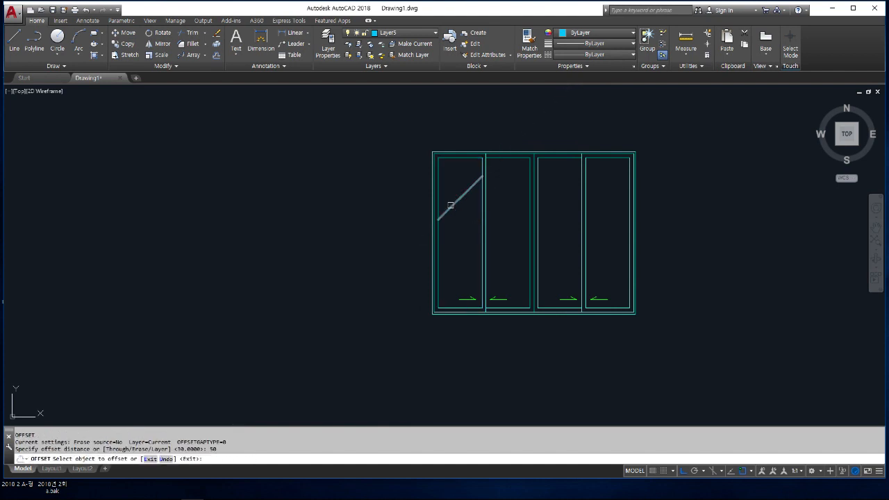
click(463, 252)
key(Escape)
- Extend the offset diagonal's lower end to the sash's inner frame and trim its upper end at the opposite frame edge
scroll(465, 179, up, 2)
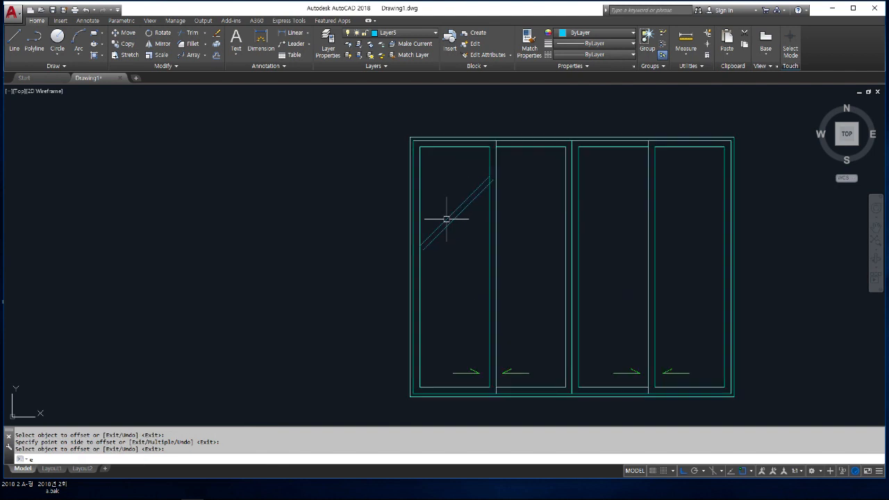
text(ex)
key(Return)
key(Return)
click(431, 245)
scroll(493, 186, up, 5)
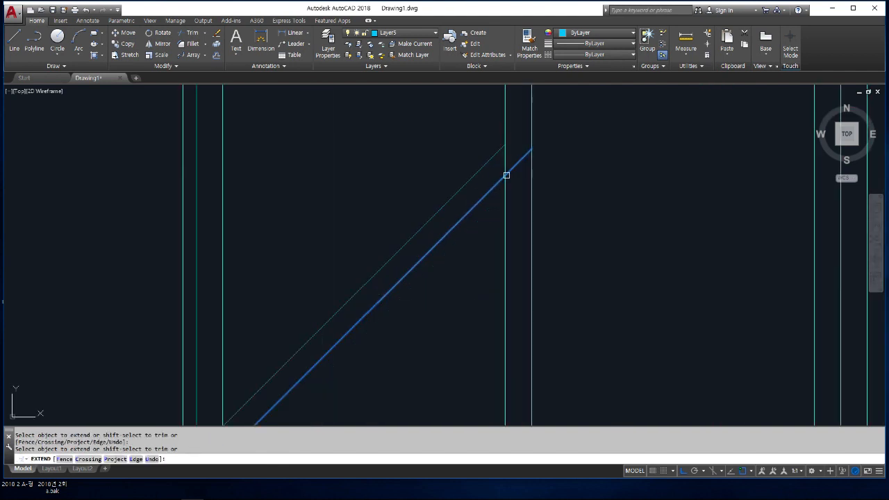
scroll(516, 166, down, 8)
key(Return)
- Copy the pair of diagonal glass lines from the leftmost sash into the other three sashes, using the inner frames' upper-left corners
text(co)
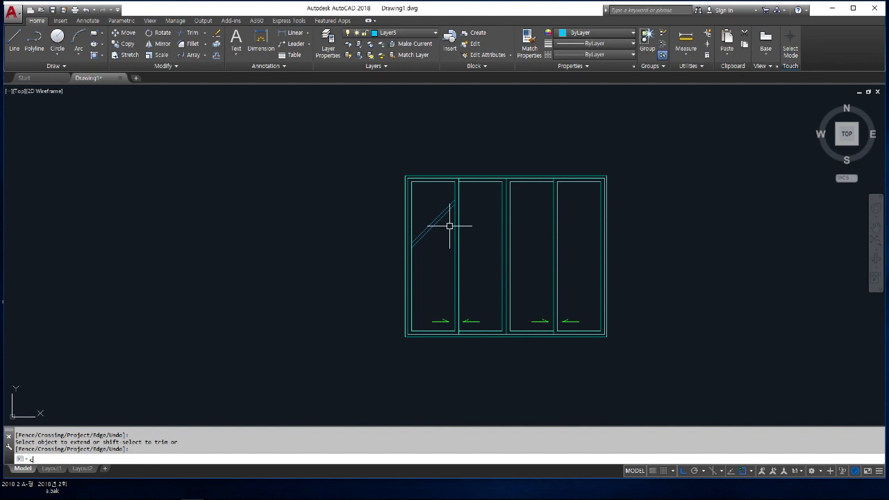
key(Return)
click(439, 244)
click(417, 188)
key(Return)
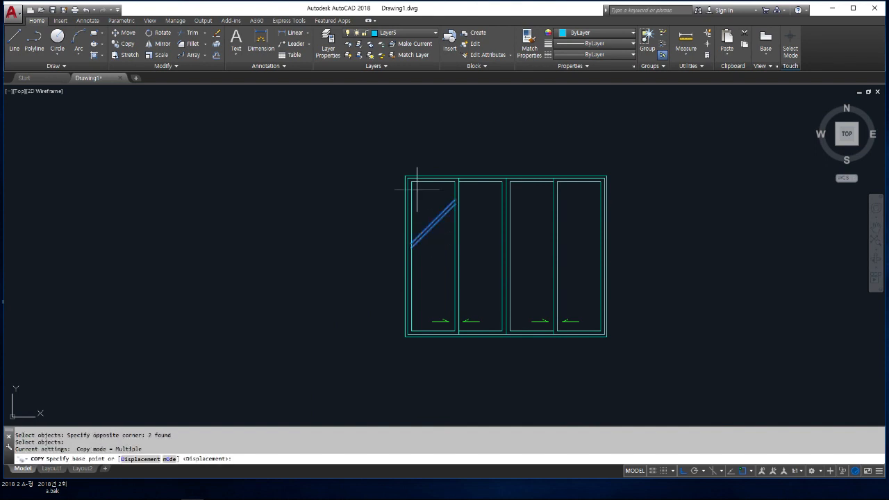
click(411, 181)
click(458, 182)
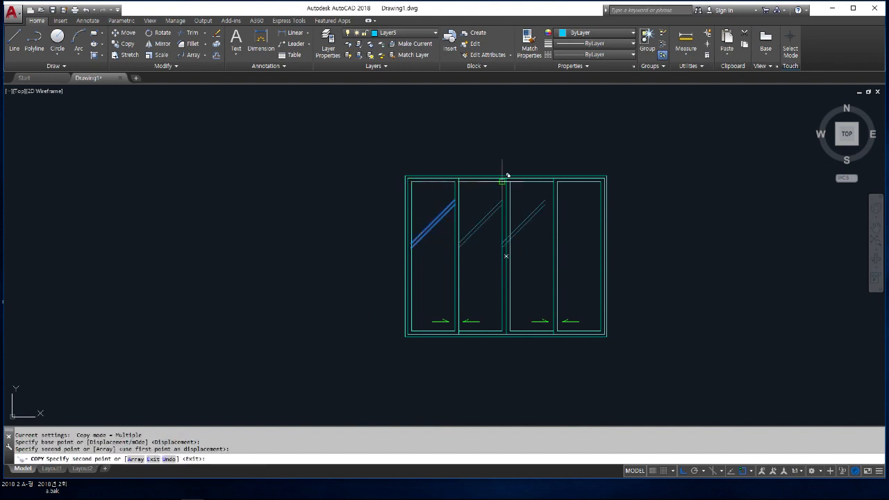
click(510, 182)
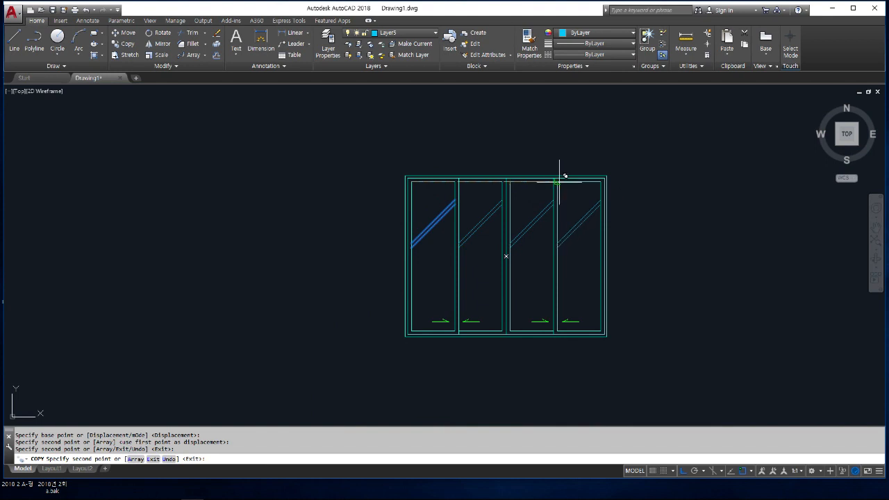
click(556, 181)
key(Return)
key(Escape)
key(Escape)
- Move the diagonal glass lines of the first and third sashes slightly upward
text(m)
key(Return)
click(535, 241)
click(524, 218)
click(449, 239)
click(421, 222)
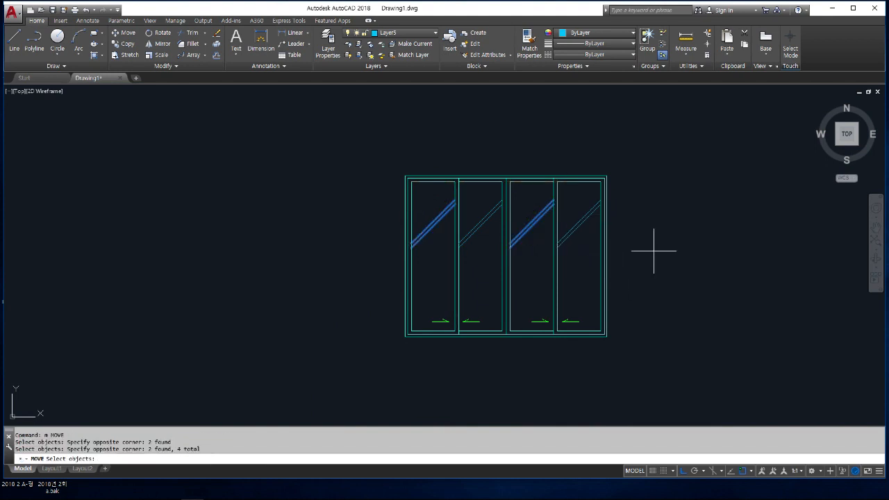
key(Return)
click(663, 264)
click(660, 249)
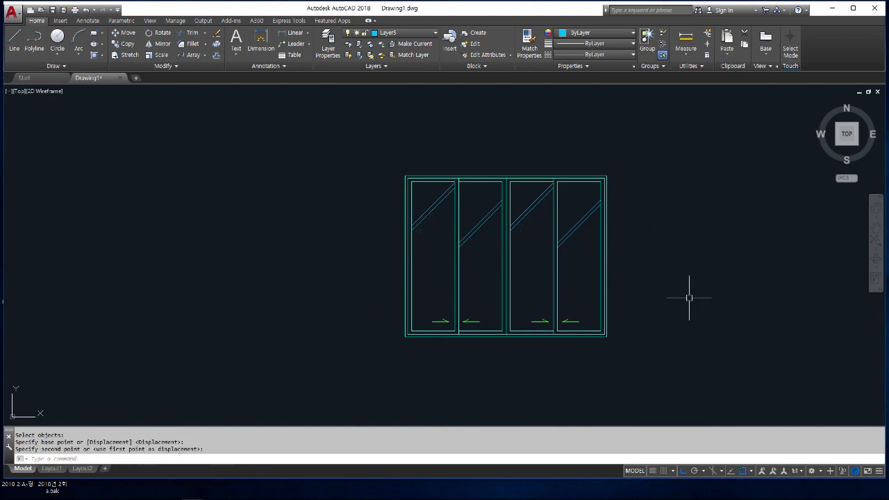
- Move the whole window by its top midpoint to where its projected centre line meets the elevation's upper horizontal wall line
scroll(687, 298, down, 1)
middle_drag(689, 311, 657, 304)
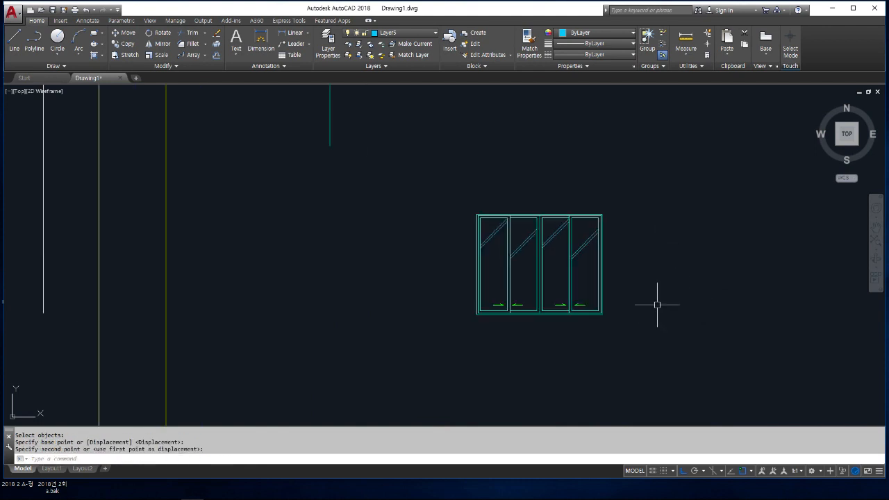
scroll(630, 310, down, 4)
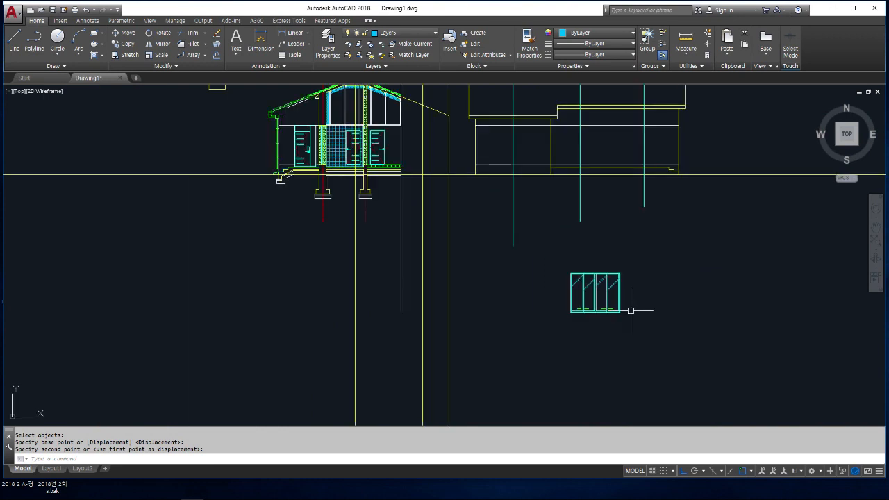
key(Return)
click(546, 259)
click(657, 337)
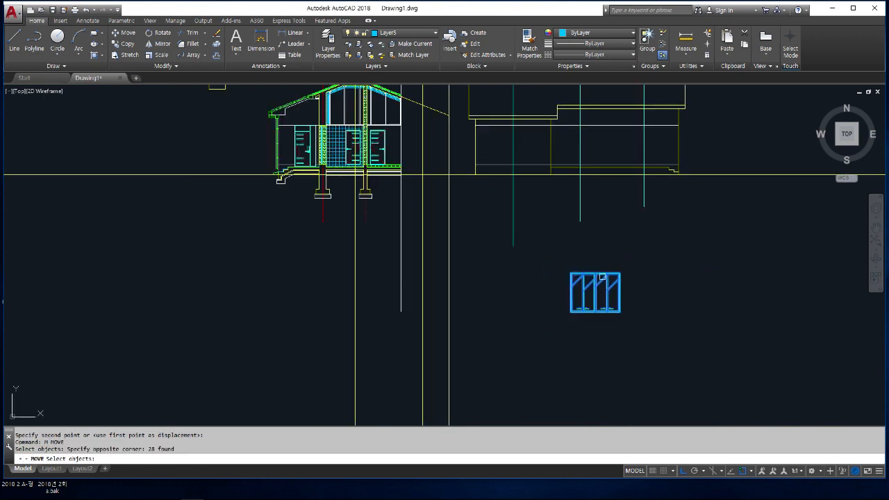
key(Return)
scroll(594, 266, up, 5)
click(588, 293)
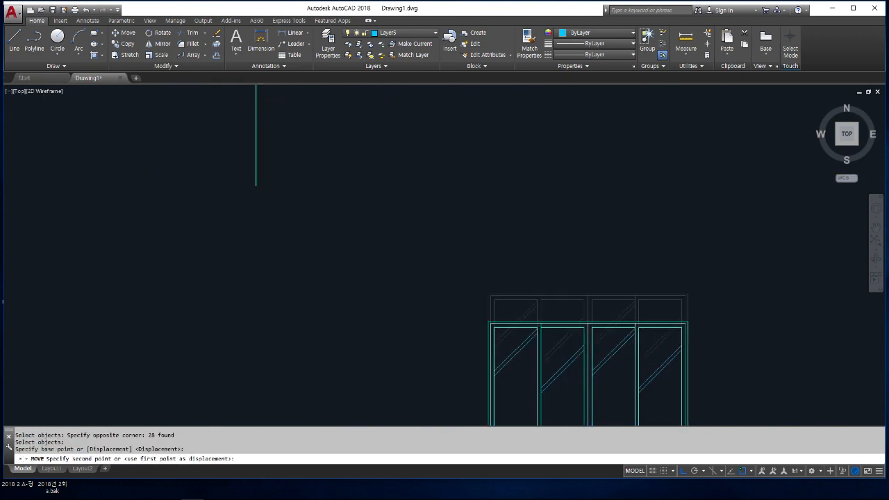
scroll(591, 201, down, 2)
middle_drag(591, 198, 613, 368)
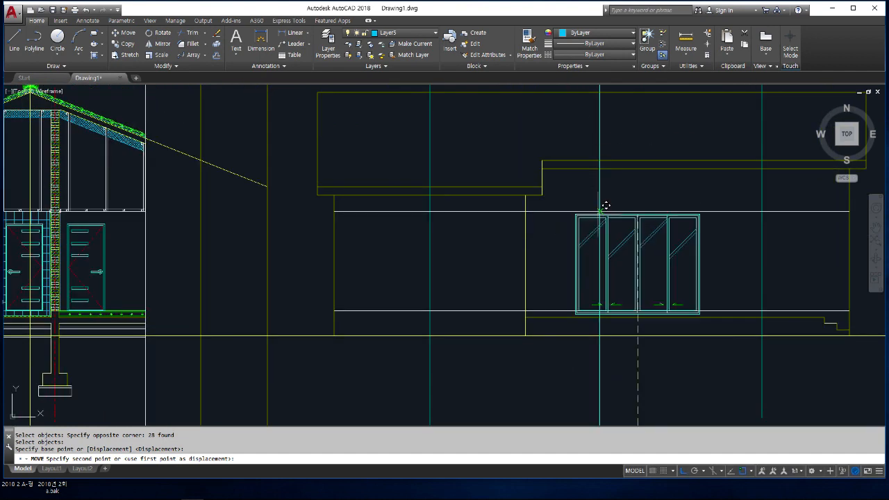
click(568, 202)
- Erase the projected vertical centre line running through the placed four-sash window
scroll(694, 198, down, 4)
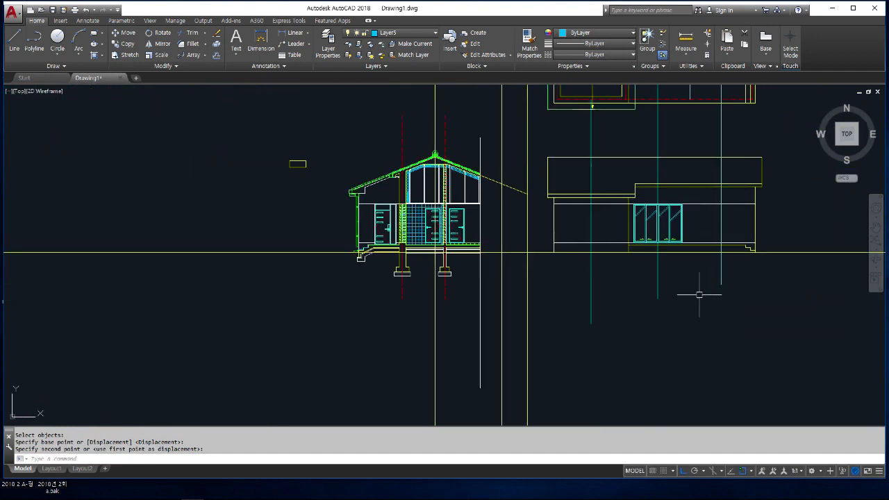
key(e)
key(Return)
click(680, 309)
click(635, 266)
key(Return)
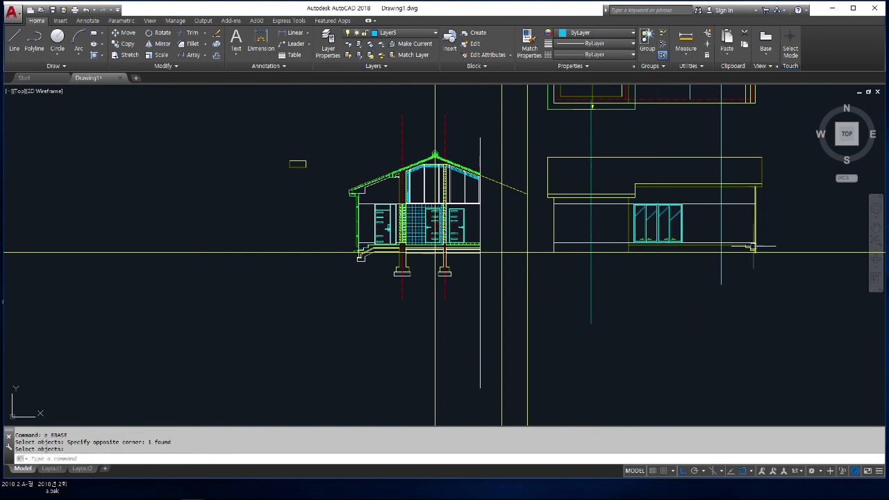
middle_drag(749, 247, 685, 270)
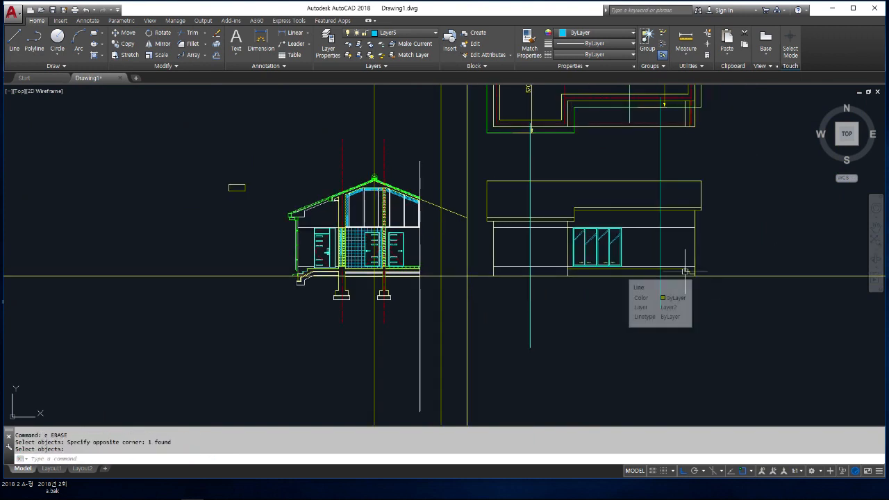
scroll(771, 246, up, 2)
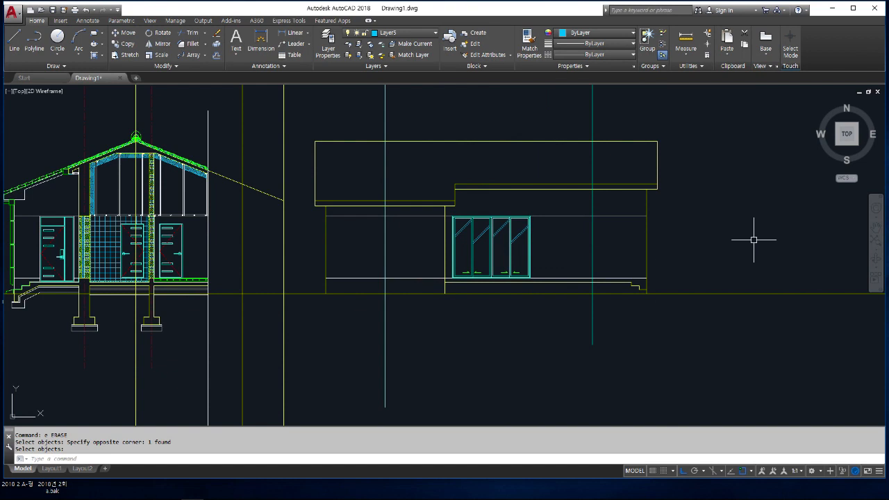
text(rec)
key(space)
scroll(653, 248, up, 3)
middle_drag(547, 233, 494, 255)
click(672, 269)
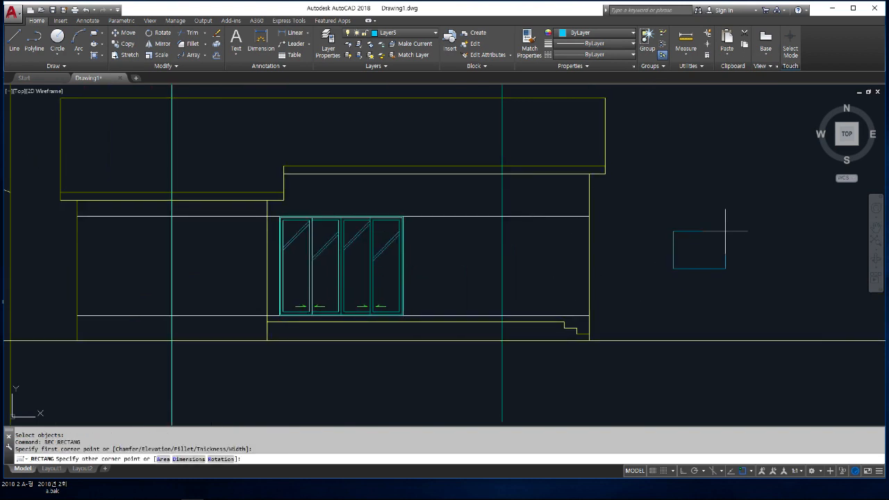
key(Escape)
key(Escape)
key(Escape)
key(Escape)
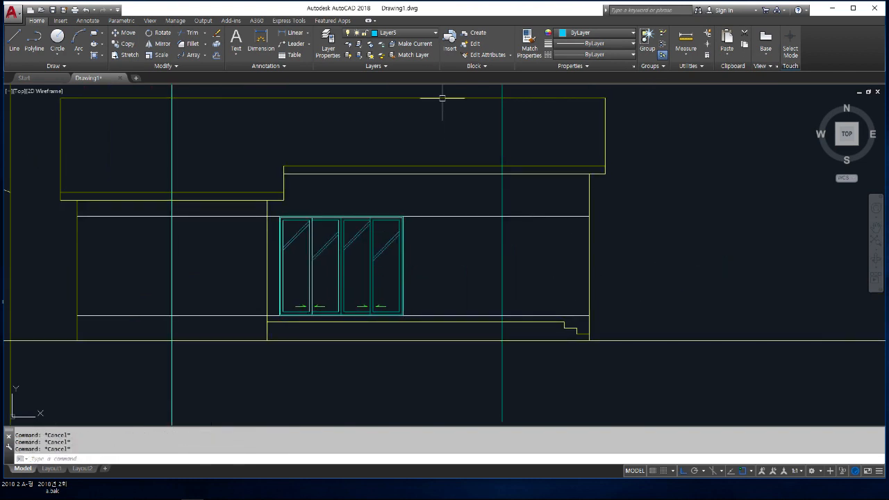
- Make Layer4 current and draw a 1200 by 1200 rectangle in the empty area right of the elevation
click(417, 34)
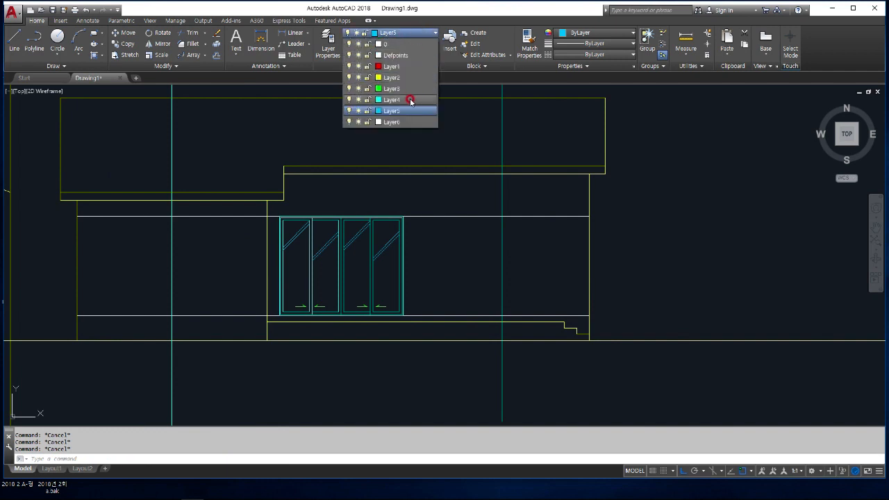
click(410, 101)
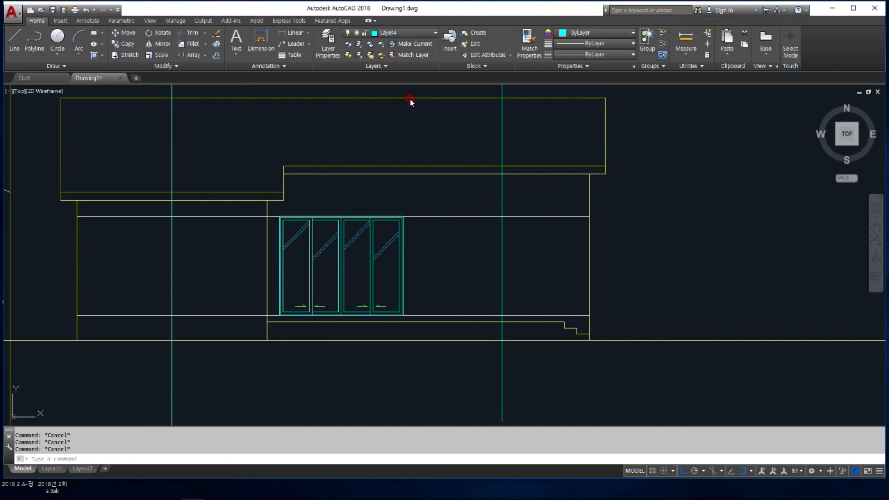
text(rec)
key(Return)
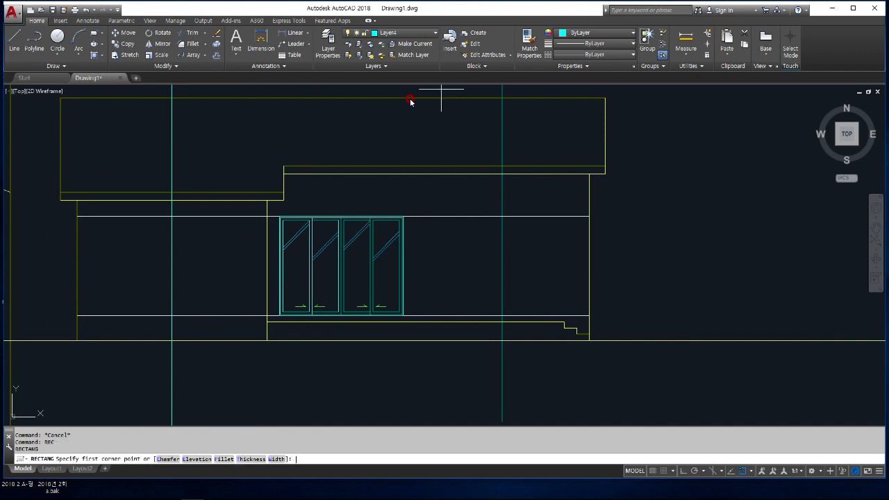
click(660, 263)
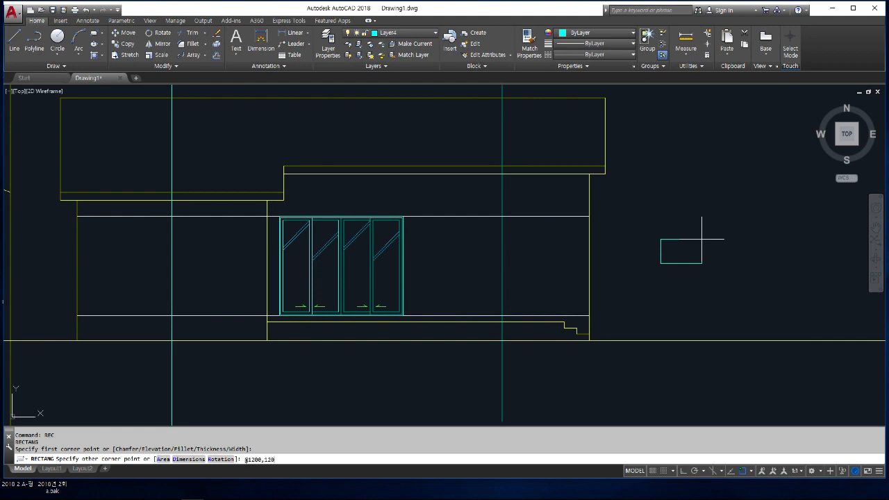
text(0)
key(Return)
scroll(708, 250, up, 2)
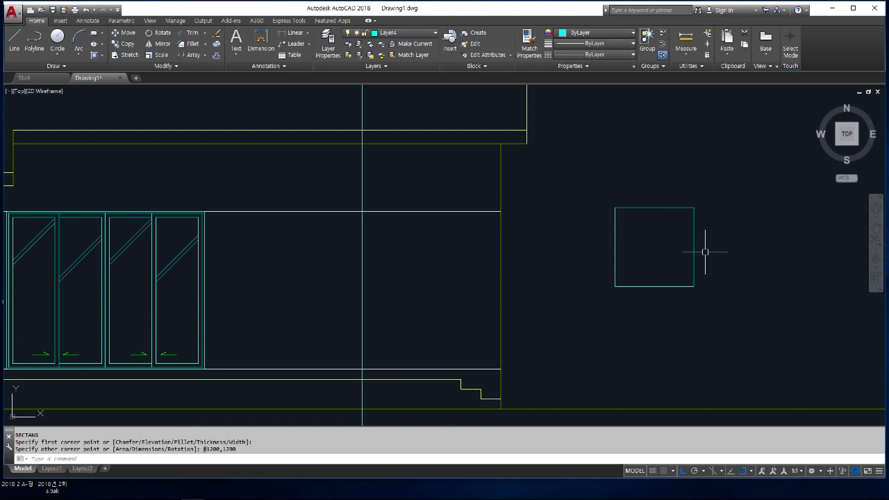
- Offset the 1200 square window outline inward by 30
text(o)
key(Return)
text(30)
key(Return)
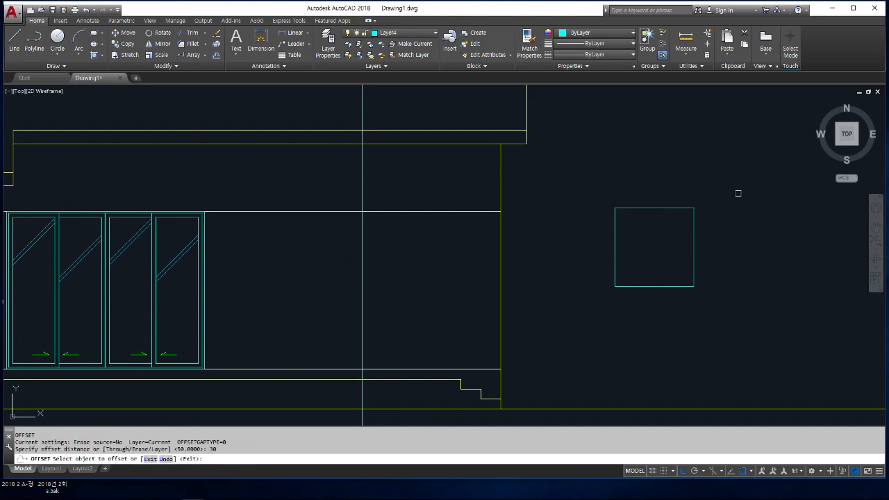
click(684, 208)
click(668, 258)
key(Return)
- Offset the window's inner frame outline inward by 60 to form the sash outline
key(Return)
text(60)
key(Return)
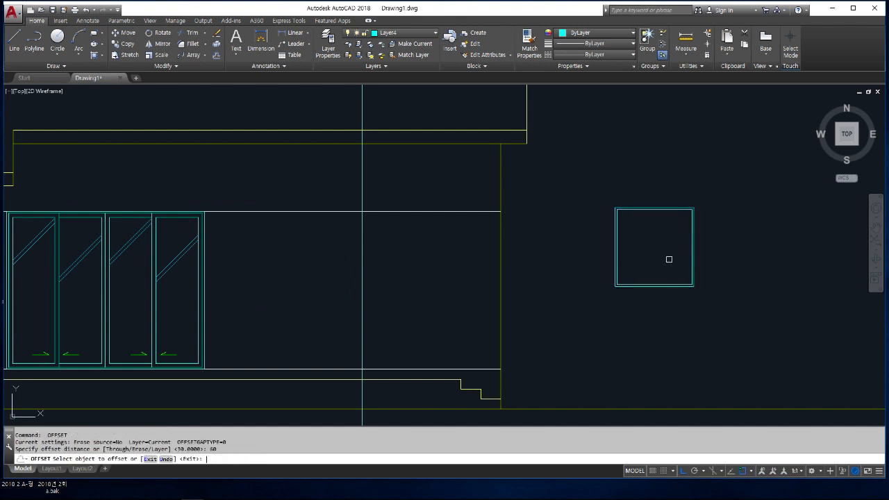
scroll(658, 231, up, 3)
click(646, 172)
click(646, 223)
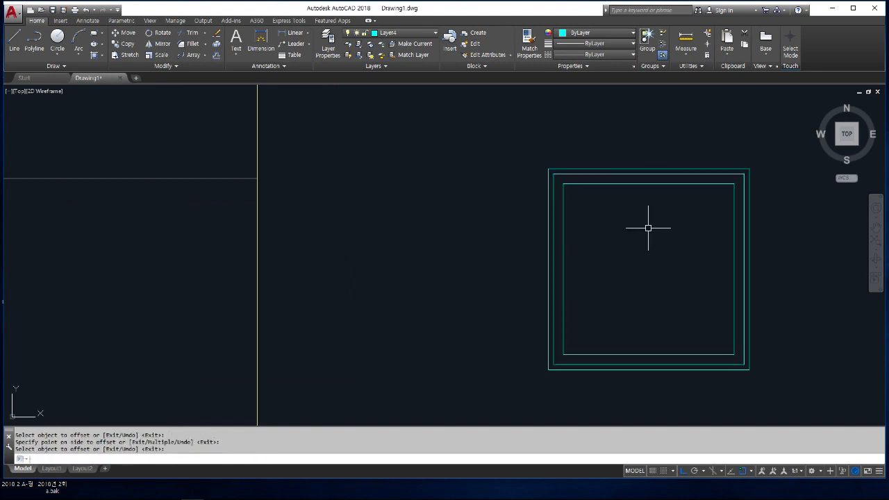
key(Return)
- Draw a vertical line from the top midpoint to the bottom midpoint of the middle square outline
text(l)
key(Return)
click(648, 174)
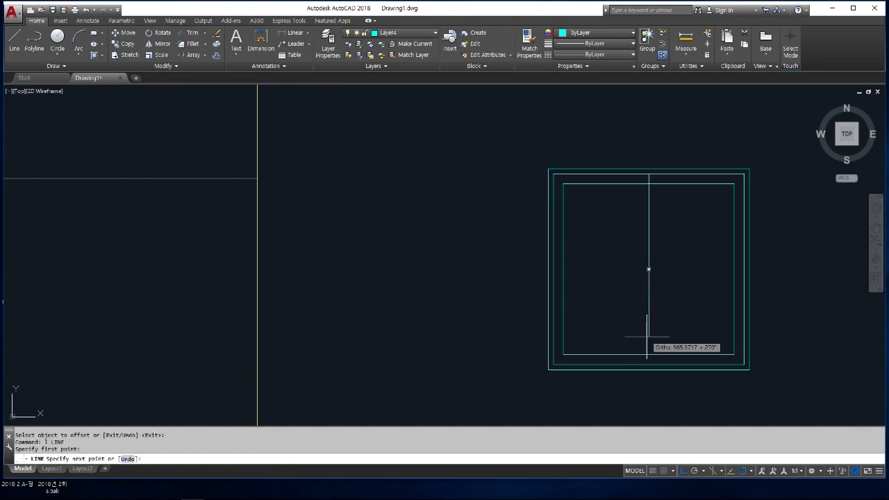
click(651, 365)
key(Return)
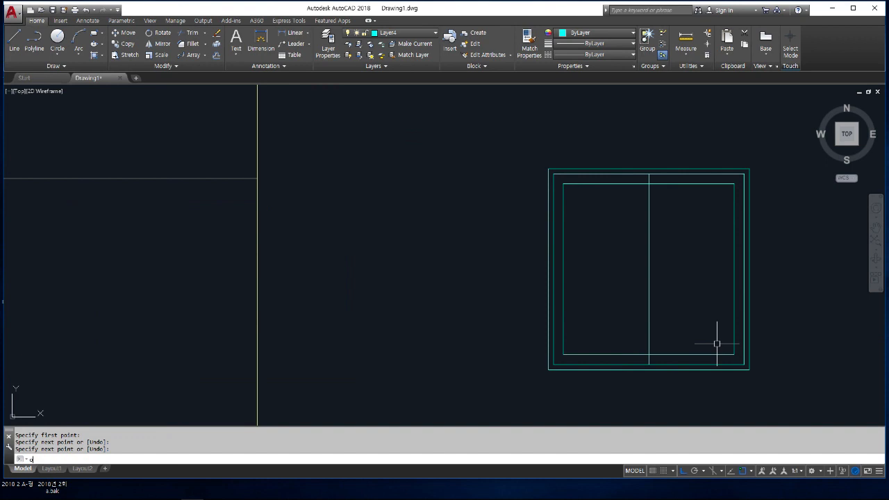
- Offset the window's vertical centre line 30 to each side
text(o)
key(Return)
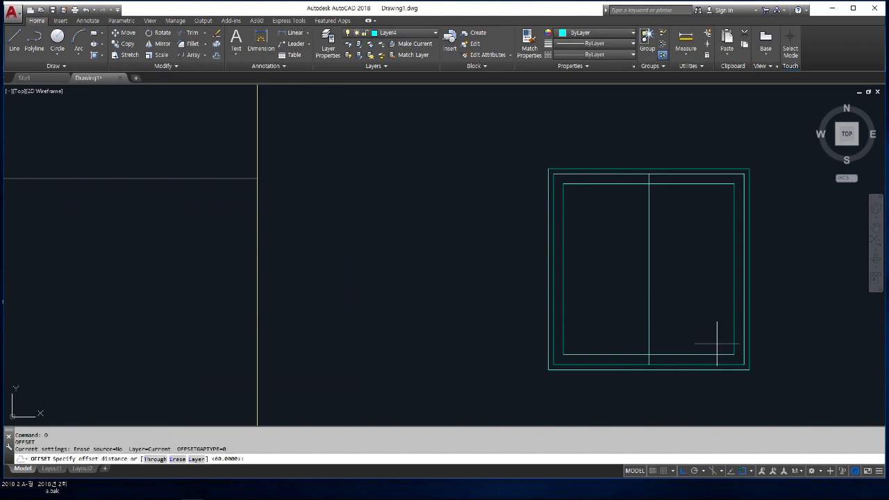
text(30)
key(Return)
click(648, 249)
click(614, 244)
click(647, 223)
click(684, 243)
key(Return)
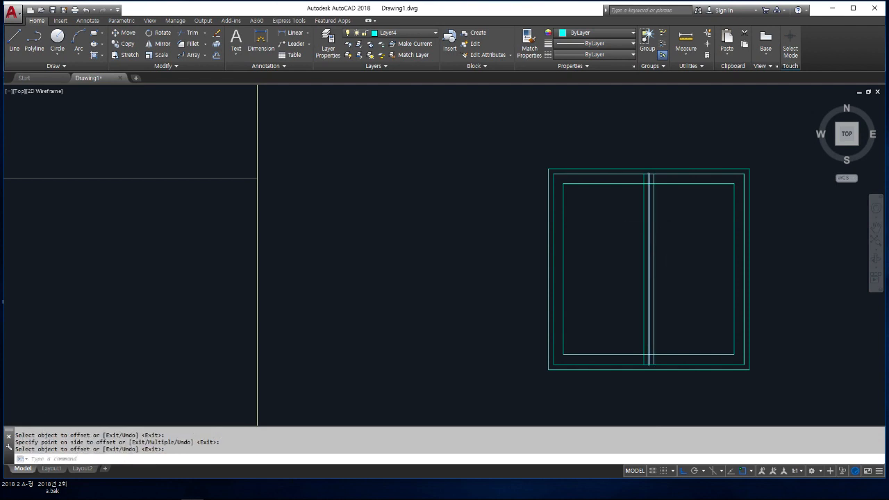
- Erase the original centre line between the two offset lines
scroll(650, 226, up, 2)
key(Return)
click(648, 218)
key(Delete)
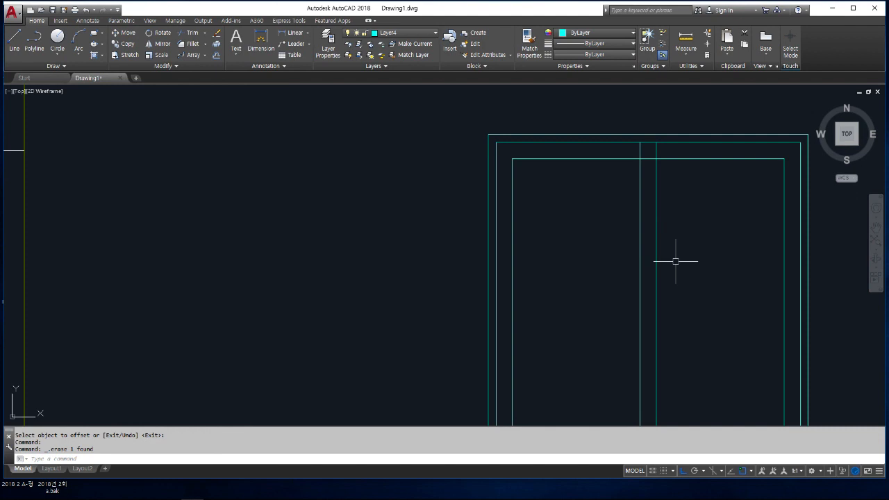
- Trim the sash outline between the two mullion lines and the left mullion line's ends beyond the sash outline
text(u)
text(r)
key(Return)
key(Return)
click(641, 148)
scroll(641, 148, down, 3)
scroll(652, 206, up, 4)
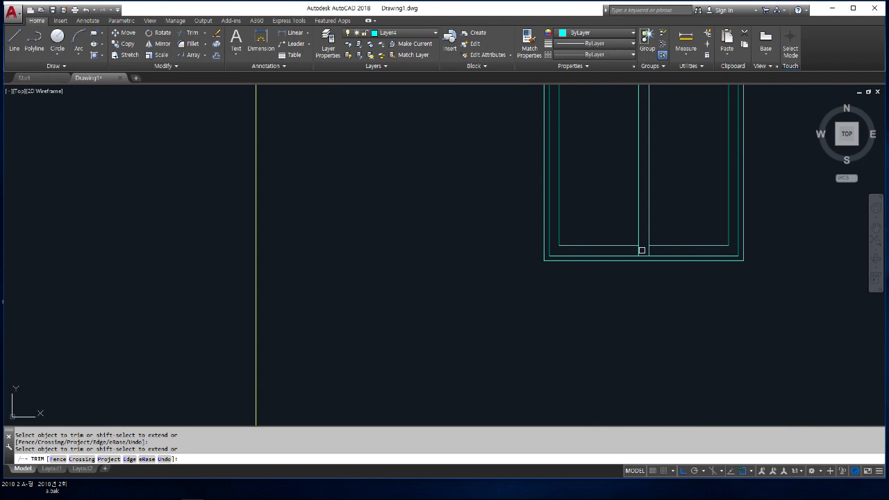
key(Return)
- Copy the complete two-sash window horizontally into the empty area to its right
scroll(611, 276, down, 3)
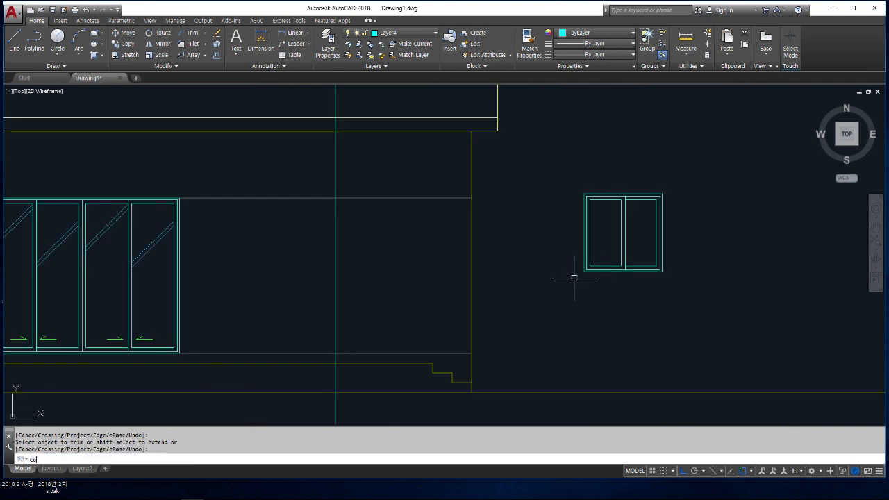
text(co)
key(Return)
click(572, 166)
click(679, 308)
key(Return)
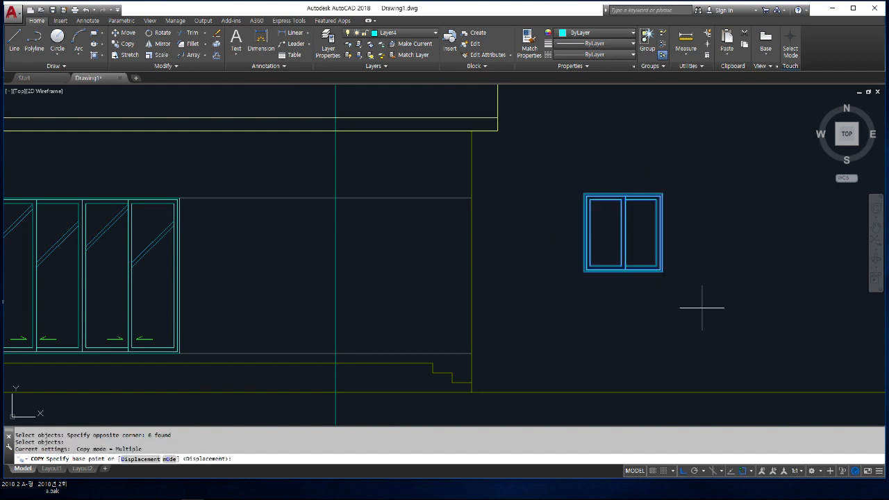
middle_drag(874, 306, 704, 304)
click(512, 311)
click(738, 311)
key(Return)
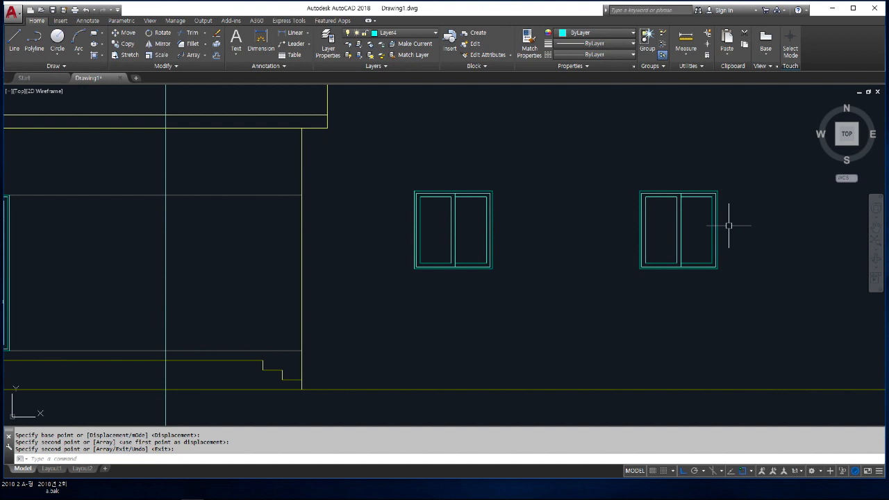
- Stretch the right side of the copied window 300 to the right
key(Return)
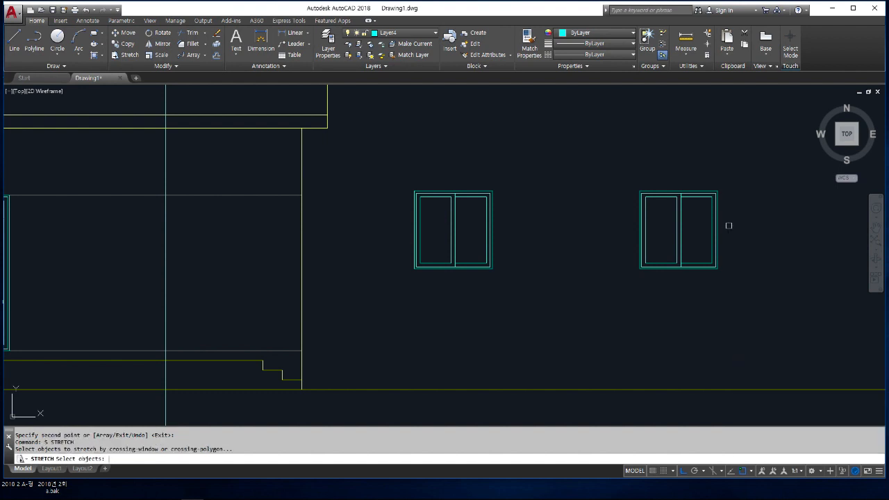
mouse_move(728, 225)
middle_down()
mouse_move(621, 233)
mouse_move(636, 236)
middle_up()
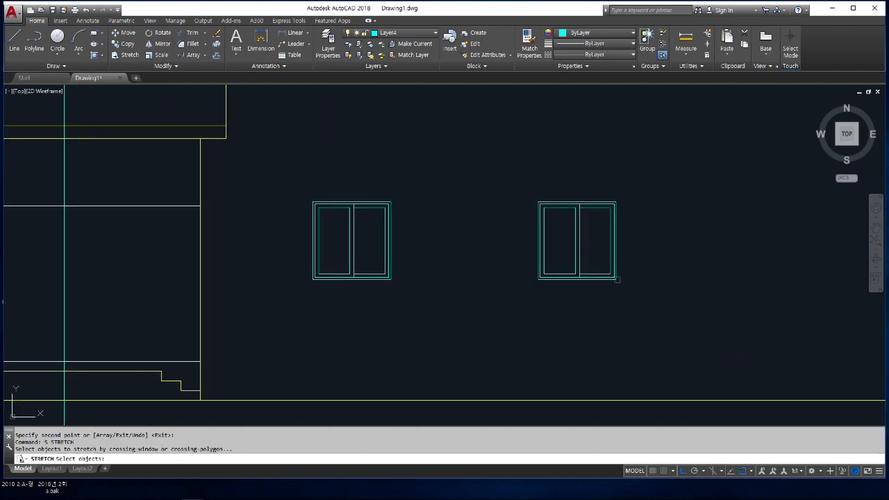
click(642, 176)
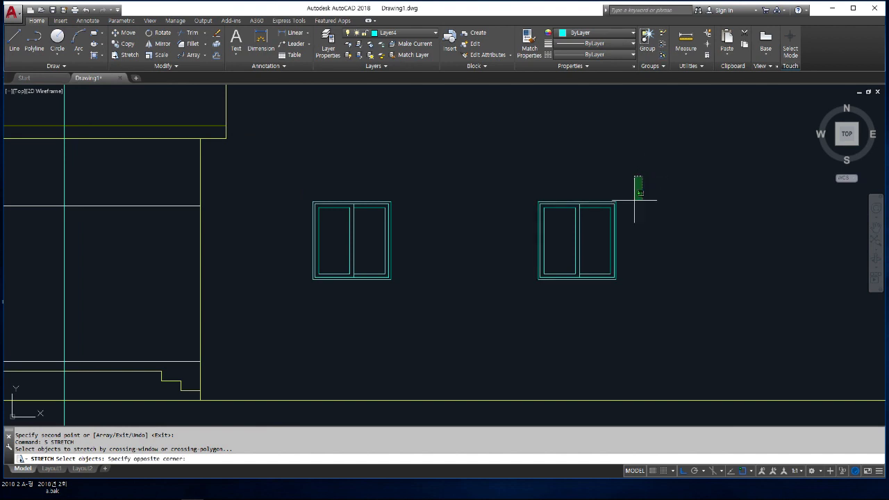
click(601, 305)
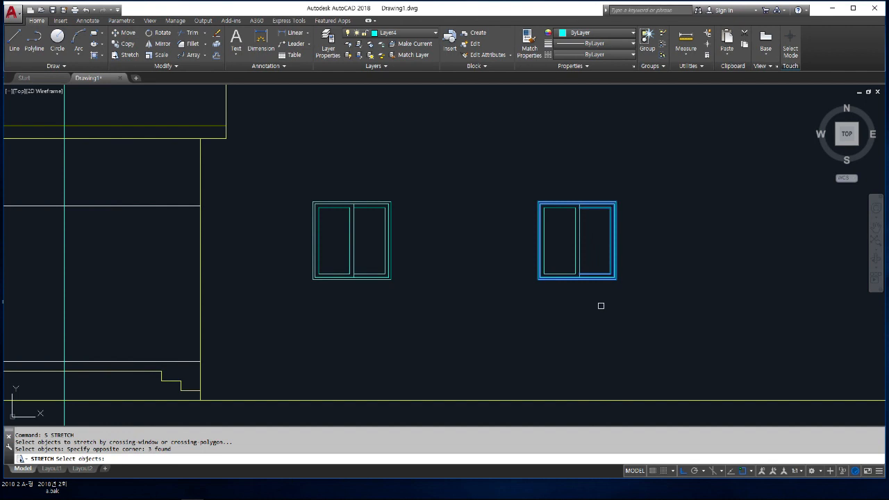
key(Return)
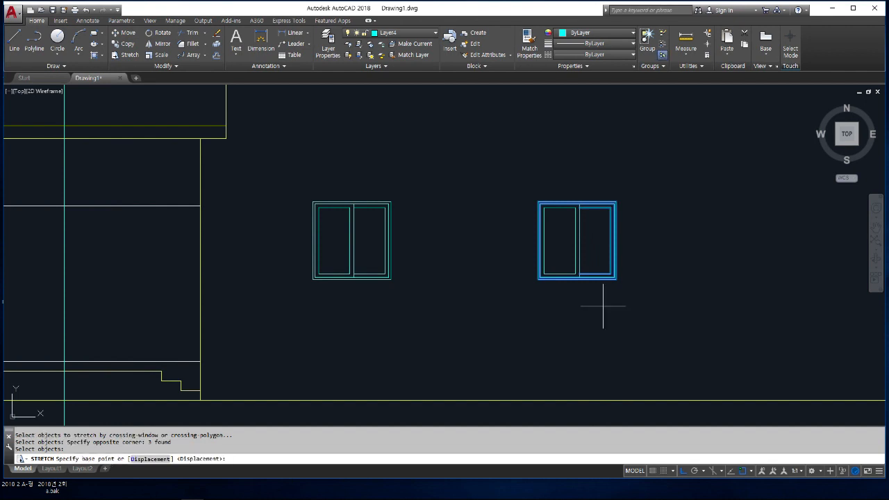
click(652, 271)
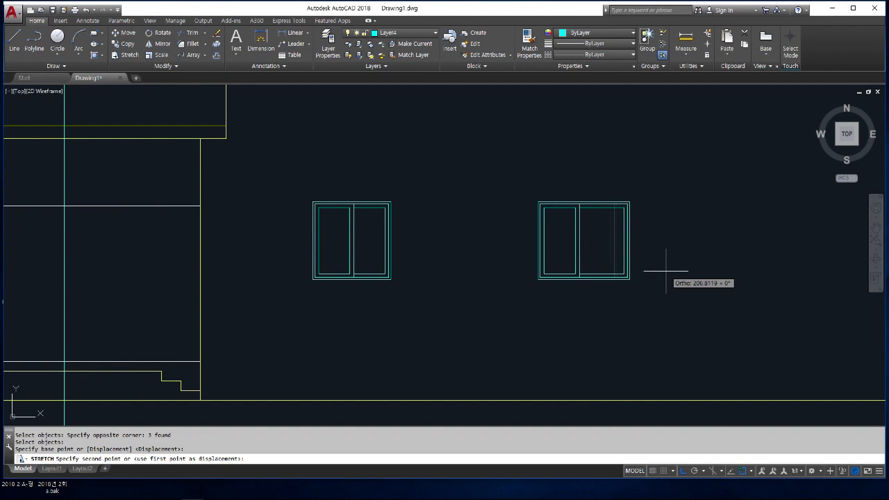
key(Return)
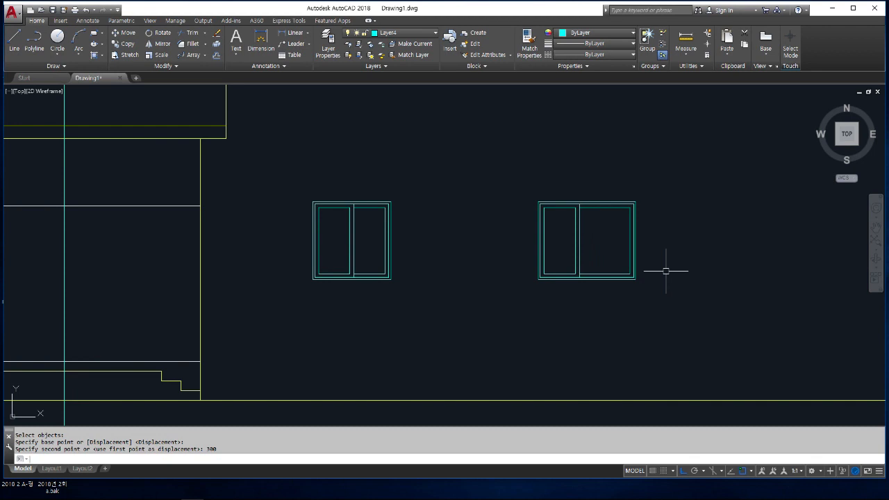
key(Escape)
key(Escape)
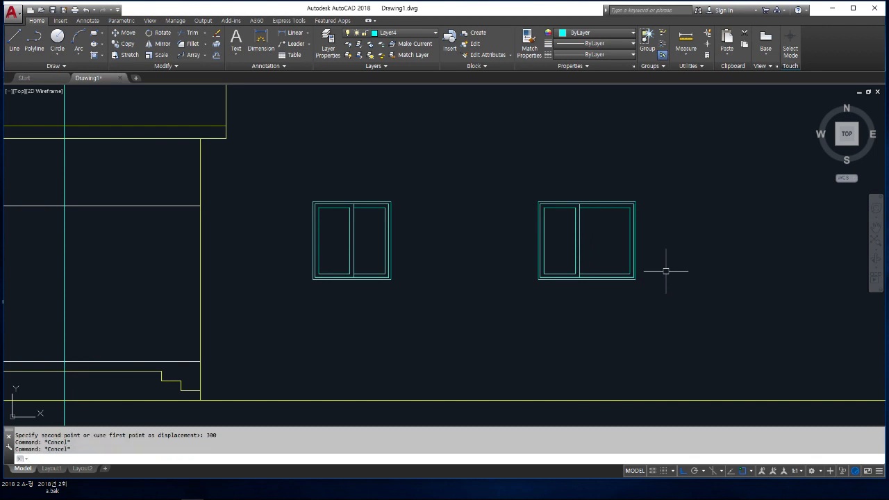
- Stretch the left side of the copied window 300 to the left
text(s)
key(Return)
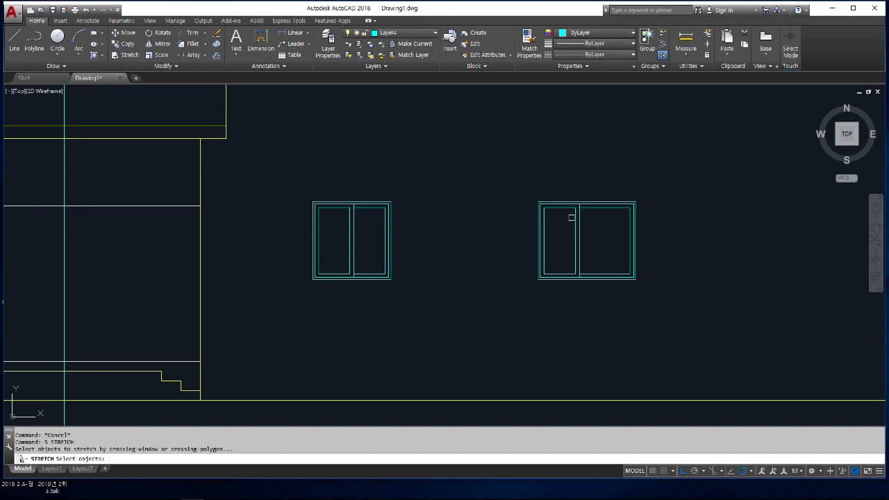
click(566, 165)
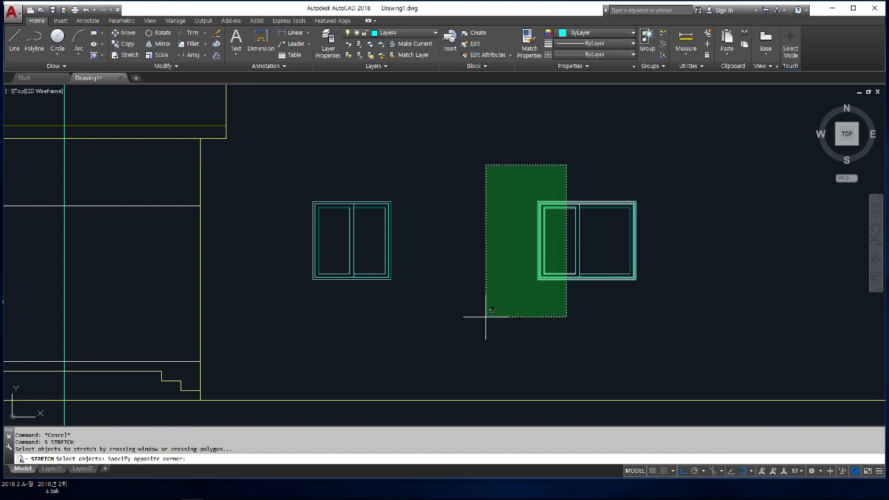
click(519, 311)
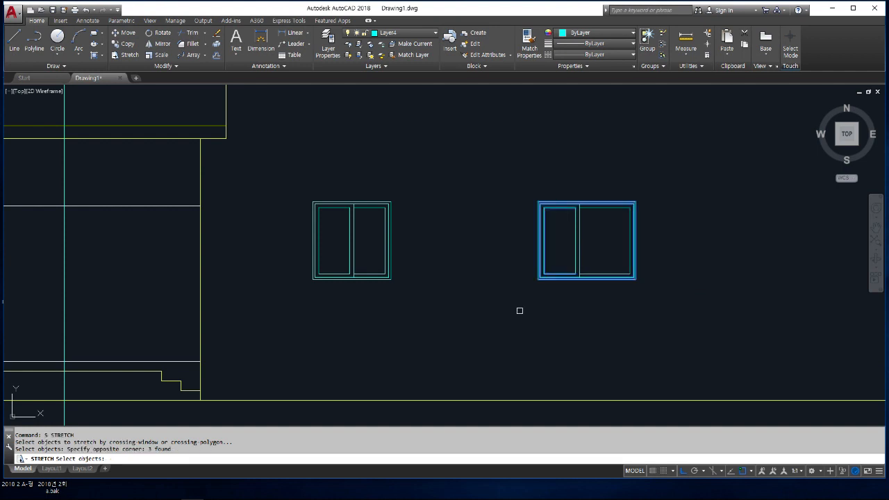
key(Return)
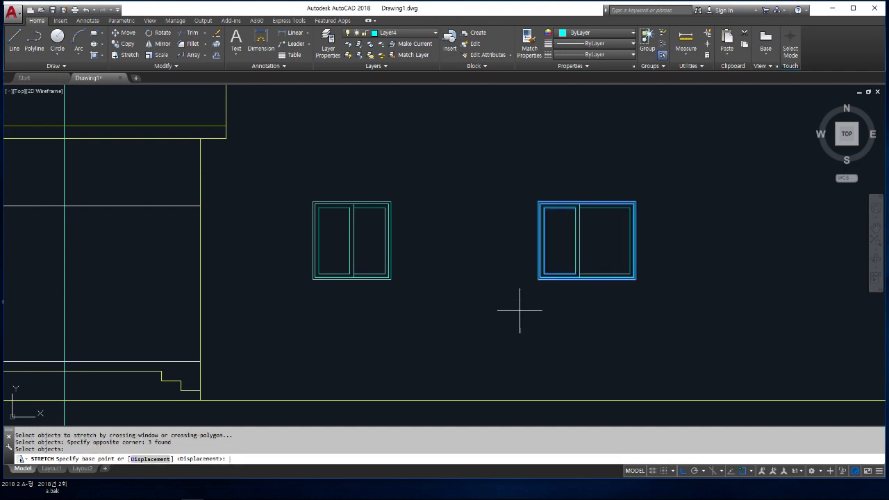
click(575, 319)
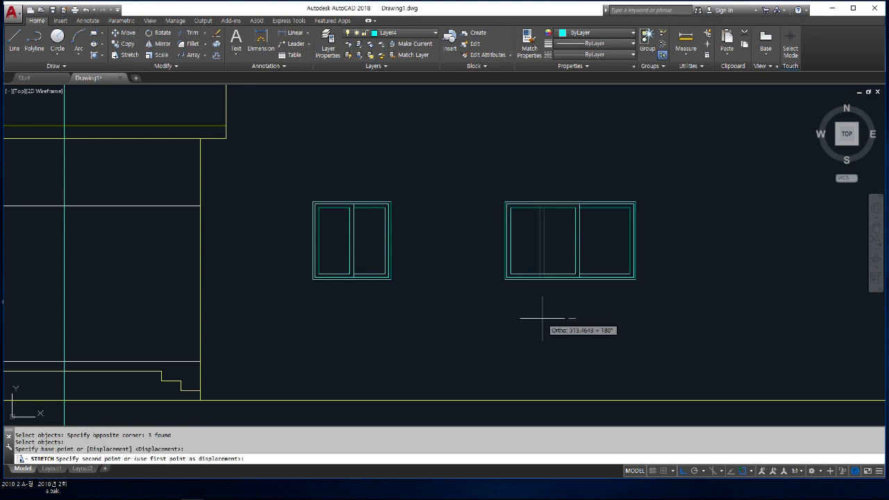
key(Return)
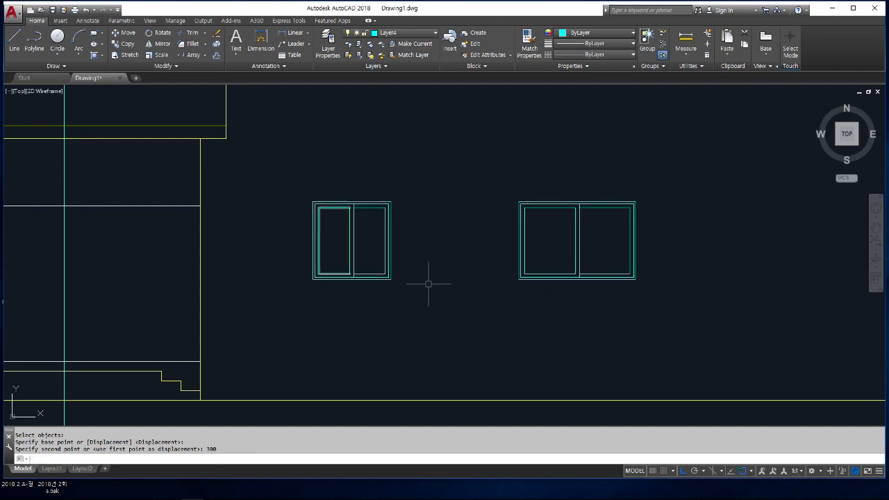
- Explode the outlines of both two-sash windows into separate lines
text(x)
key(Return)
click(636, 292)
click(308, 174)
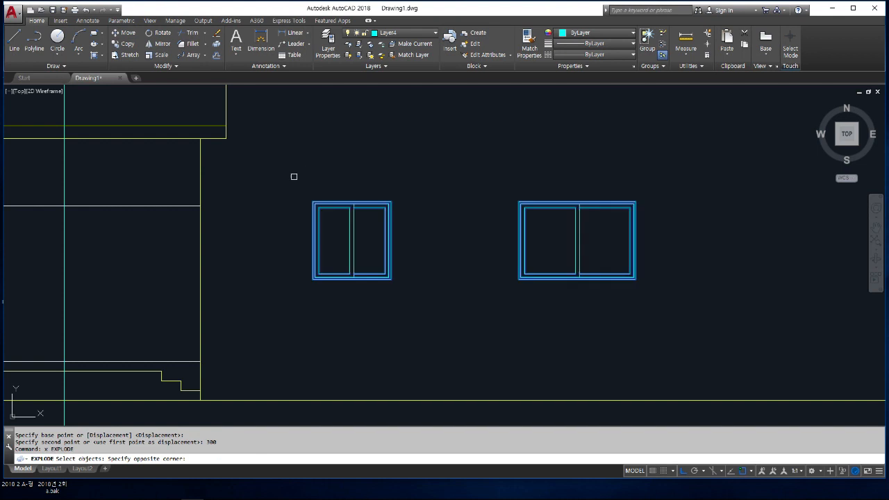
key(Return)
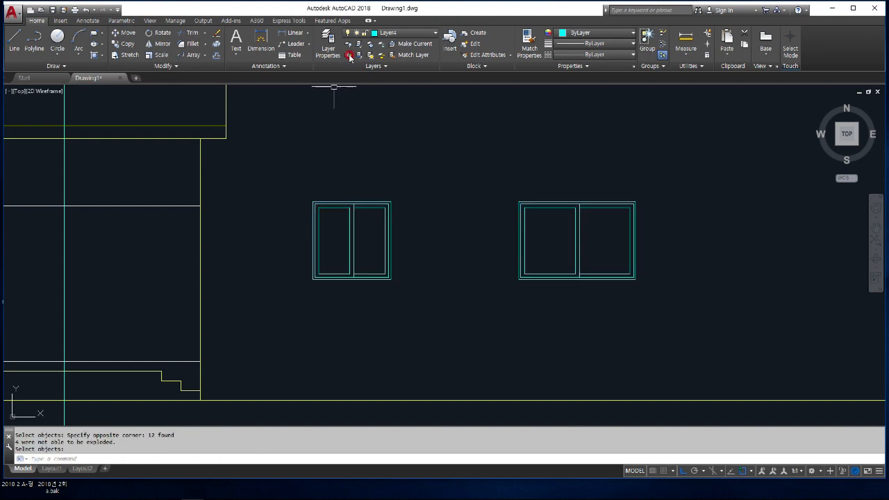
- Make Layer3 current and offset the bottom outer edge of both windows 50 downward
click(389, 32)
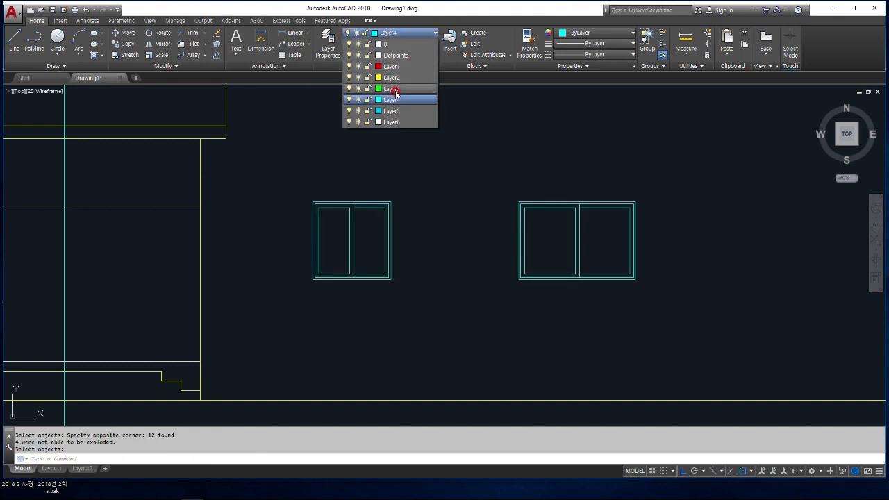
click(392, 88)
scroll(325, 283, up, 4)
text(o)
key(Return)
text(50)
key(Return)
click(327, 276)
click(325, 306)
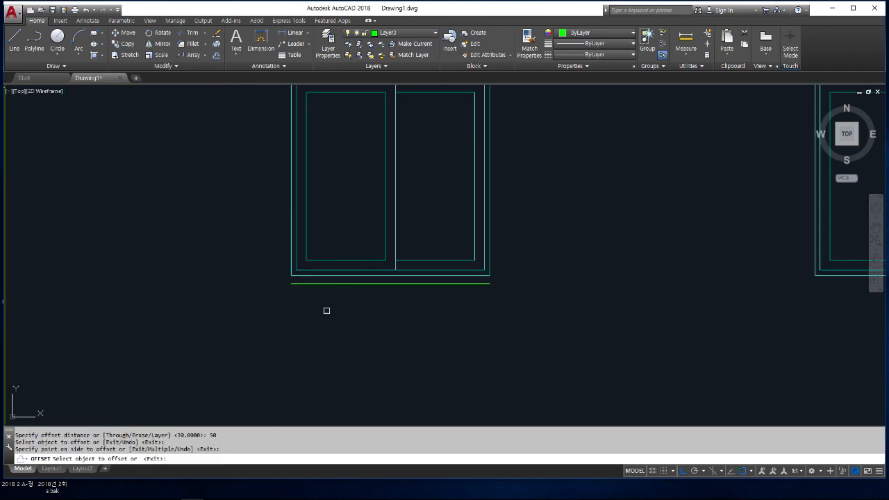
scroll(325, 305, down, 2)
click(660, 286)
click(659, 322)
key(Return)
- Offset the green line beneath each window 100 downward to form the sill's lower edge
key(Return)
text(100)
key(Return)
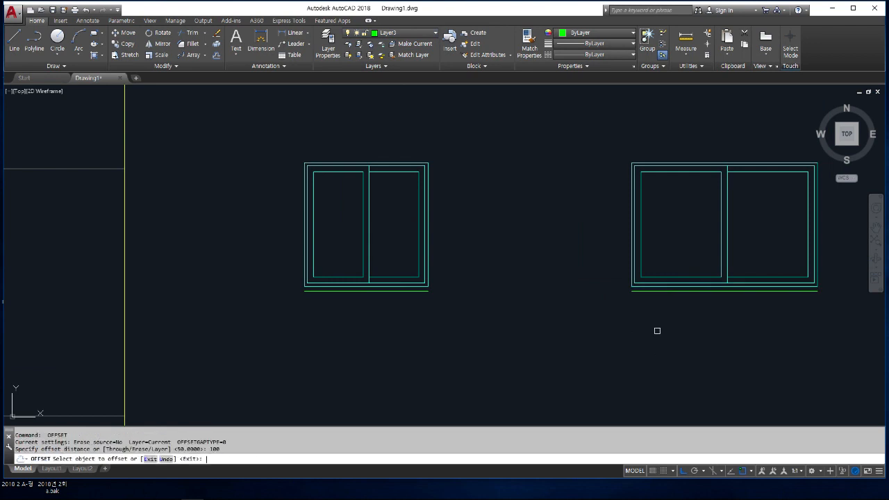
click(654, 293)
click(634, 316)
click(406, 291)
click(398, 320)
- Close both ends of the square window's sill with vertical lines up to the frame's bottom corners
text(1)
key(Return)
scroll(435, 302, up, 2)
click(425, 301)
click(425, 278)
key(Return)
key(Return)
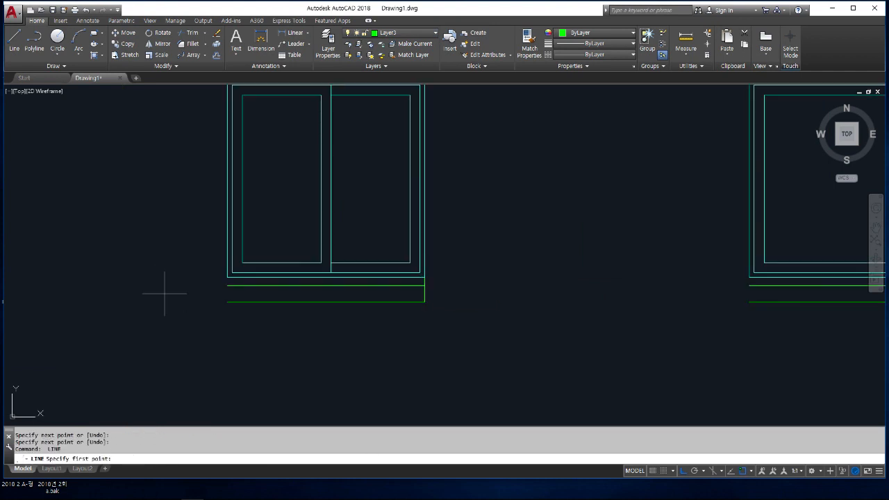
click(227, 301)
click(227, 278)
scroll(213, 284, down, 4)
key(Return)
- Close both ends of the wide window's sill with vertical lines up to its frame corners
scroll(438, 292, up, 2)
key(Return)
click(413, 291)
click(413, 280)
key(Return)
key(Return)
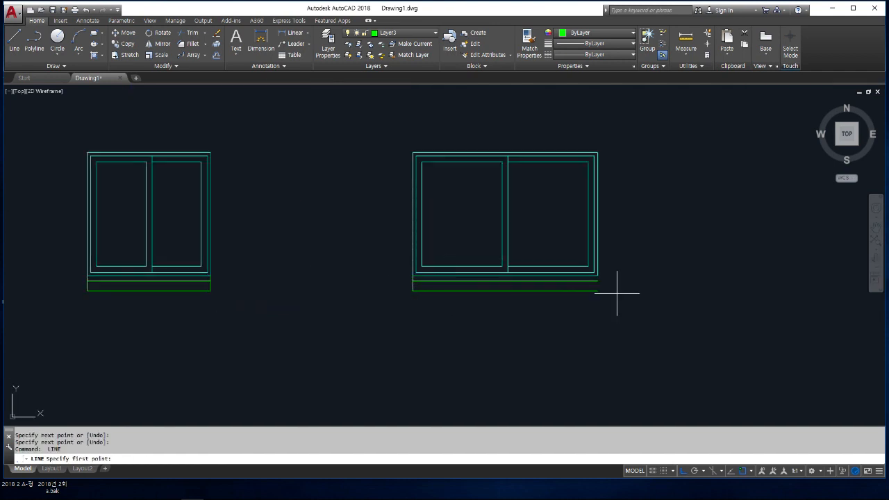
click(597, 290)
click(597, 276)
key(Return)
- Hatch the upper band of the square window's sill with user-defined single lines at 90 degrees, spaced 60, with Double turned off
middle_drag(174, 296, 334, 301)
scroll(334, 301, up, 4)
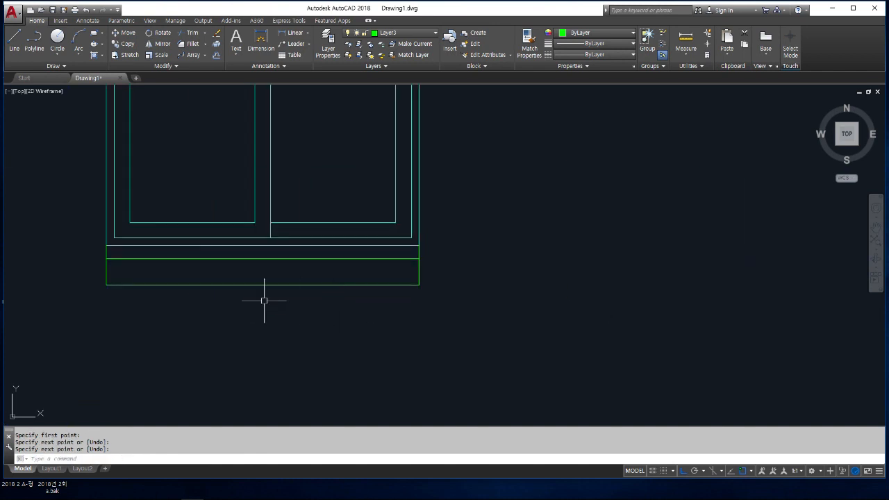
scroll(263, 300, down, 2)
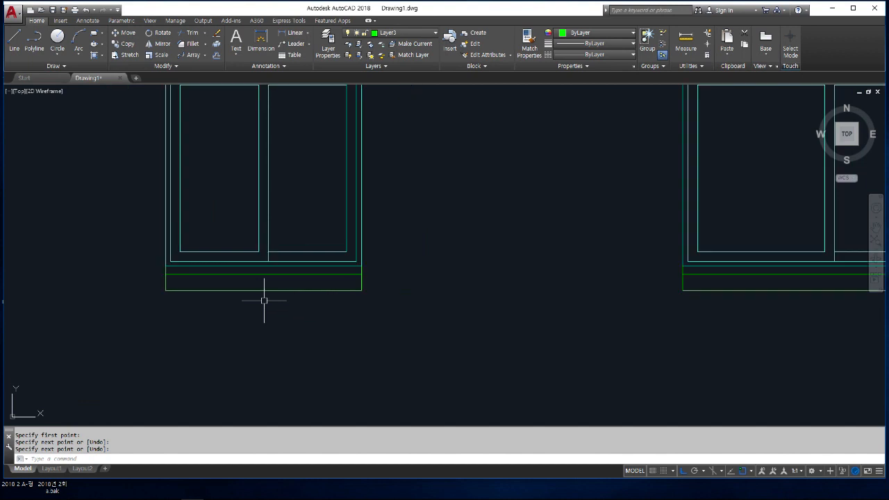
text(h)
key(Return)
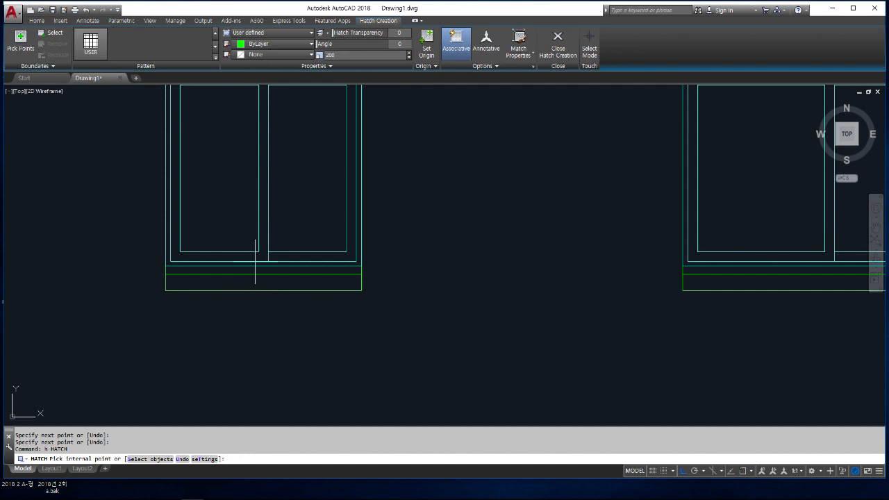
click(399, 44)
text(90)
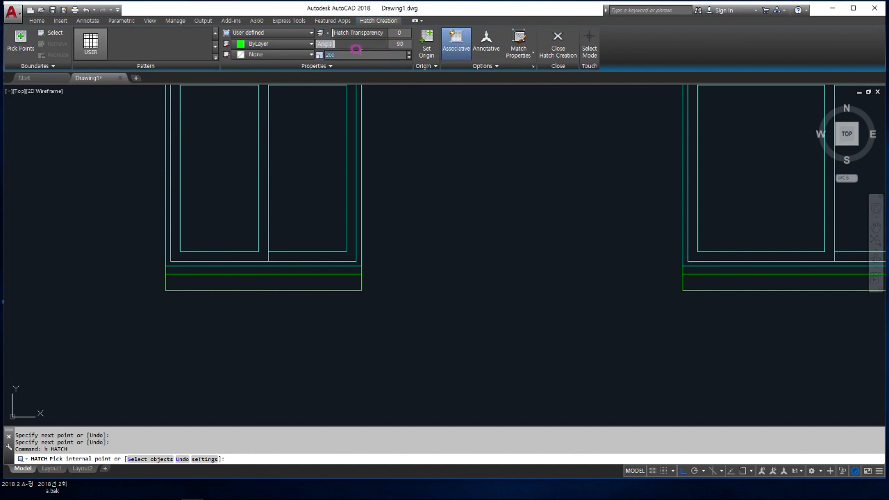
click(288, 269)
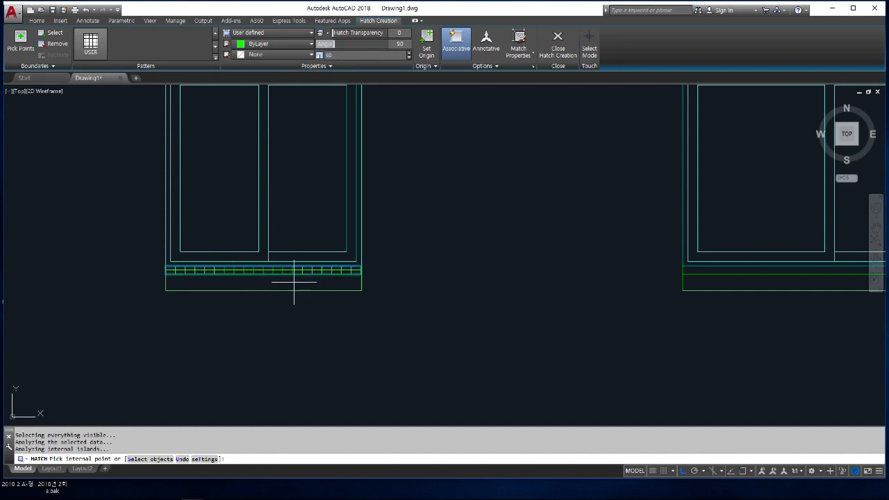
click(324, 66)
click(239, 98)
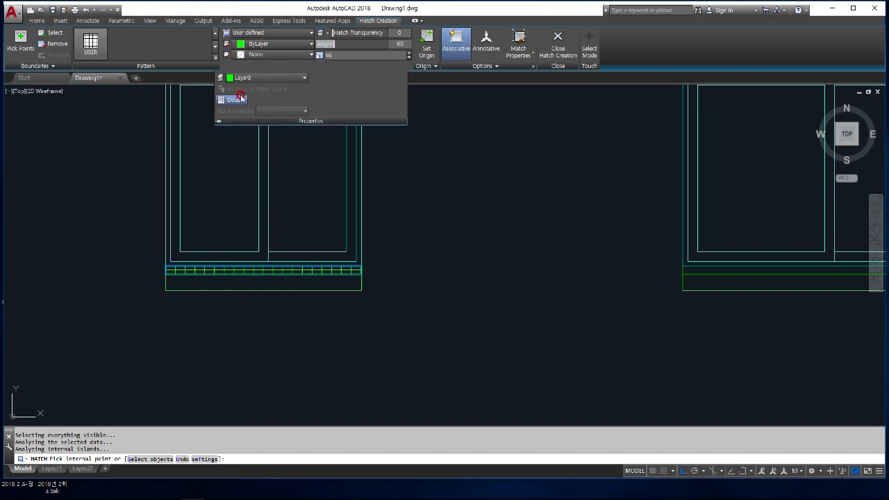
click(238, 100)
click(236, 101)
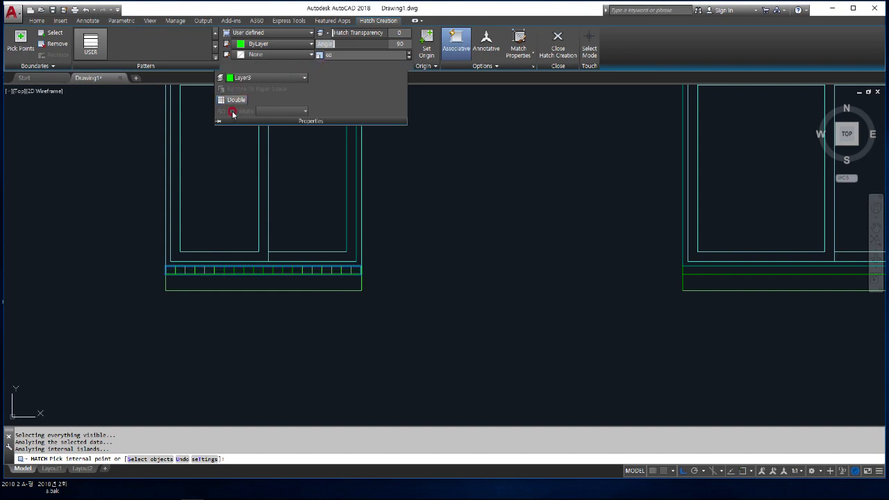
- Apply the same hatch to the square window's lower sill band and both bands of the wide window's sill
scroll(240, 281, down, 2)
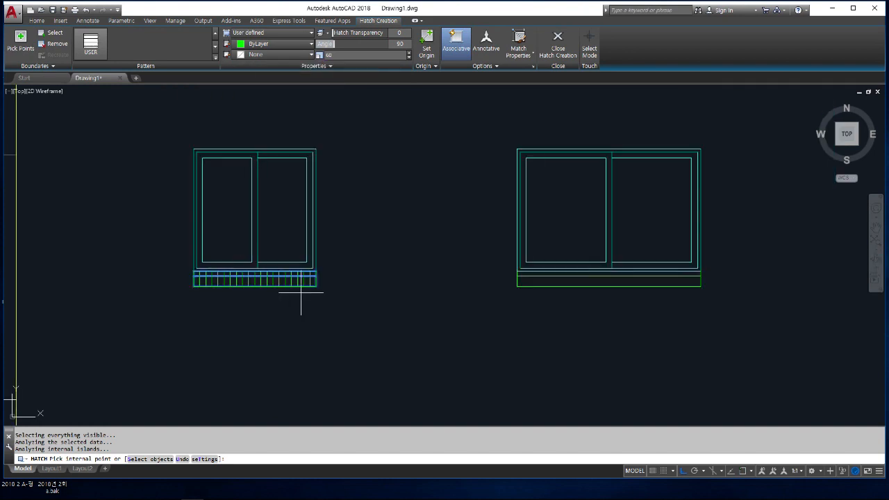
scroll(585, 272, up, 2)
click(583, 273)
click(582, 283)
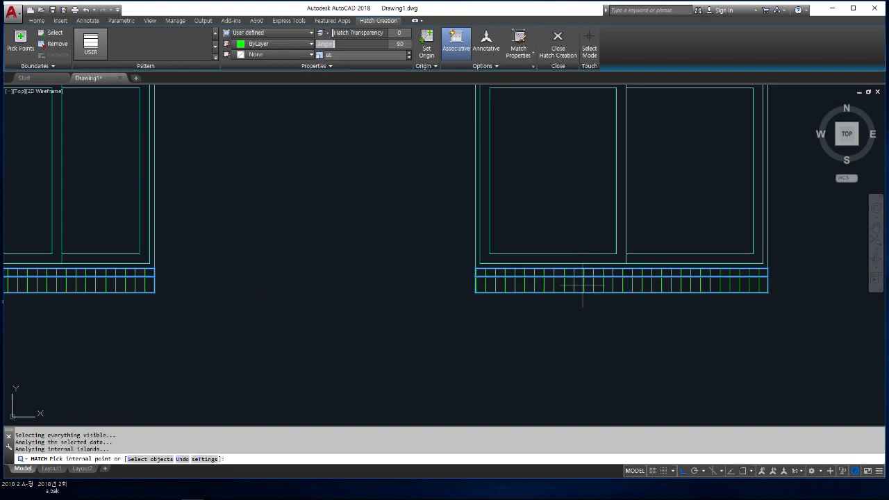
scroll(582, 283, down, 2)
key(Return)
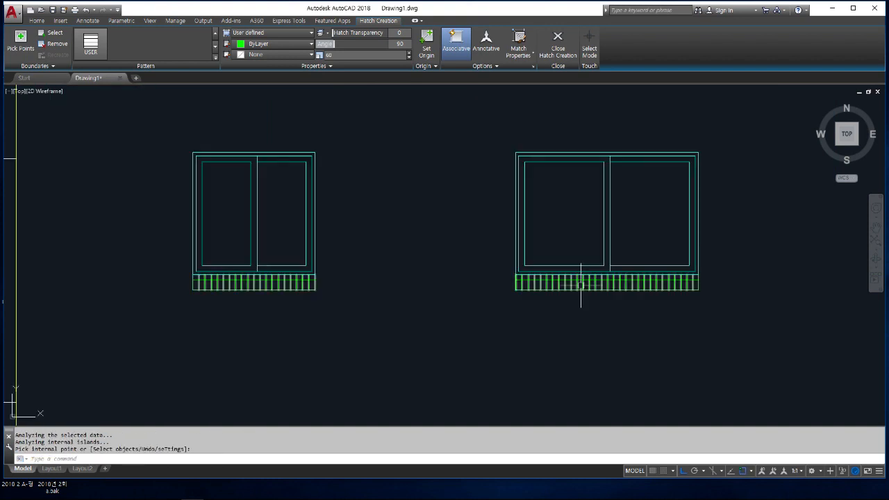
- Copy a pair of sliding-direction arrows from the four-panel door to the meeting frames of both windows
text(co)
key(Return)
scroll(336, 311, down, 2)
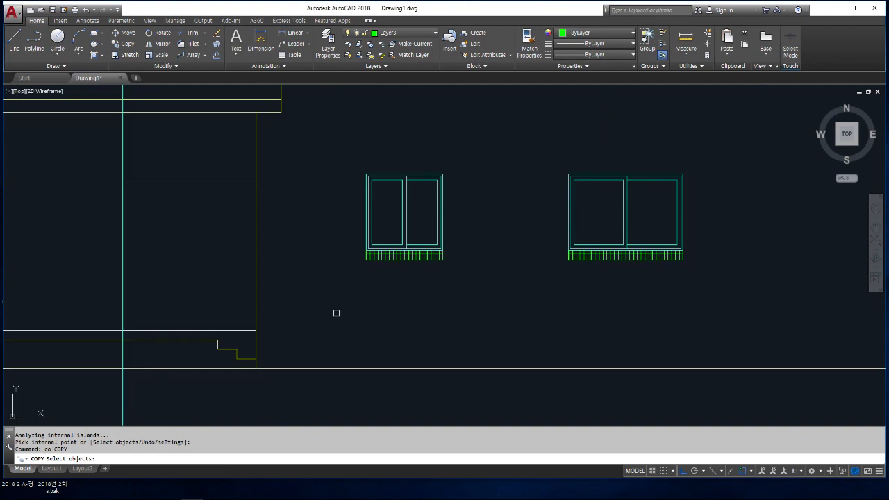
scroll(531, 238, up, 3)
scroll(148, 221, up, 3)
click(148, 221)
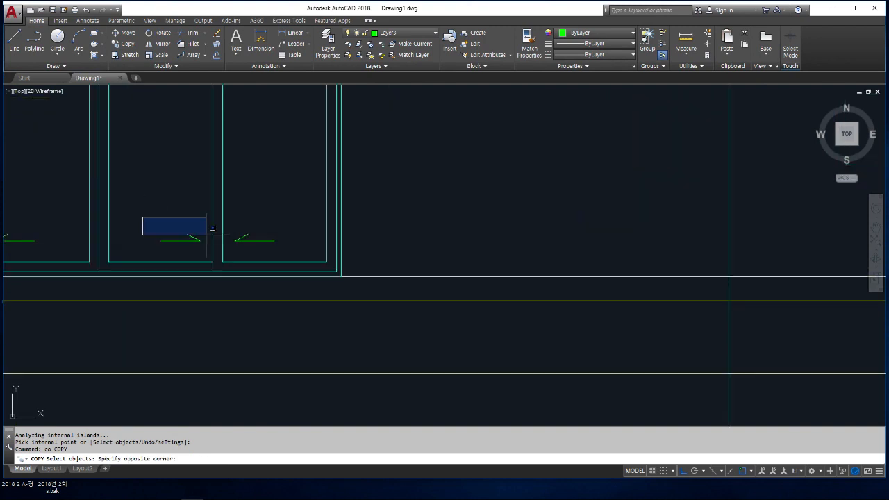
click(306, 268)
key(Return)
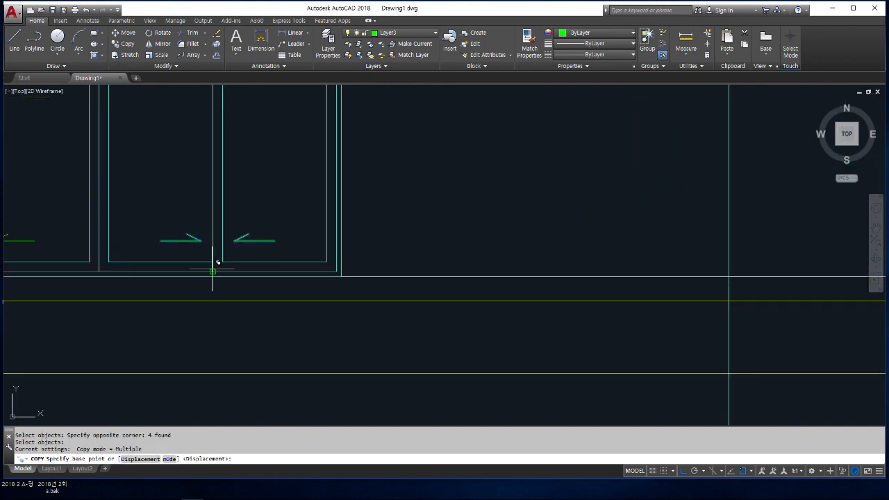
click(217, 262)
scroll(217, 263, down, 6)
scroll(690, 234, up, 4)
click(570, 202)
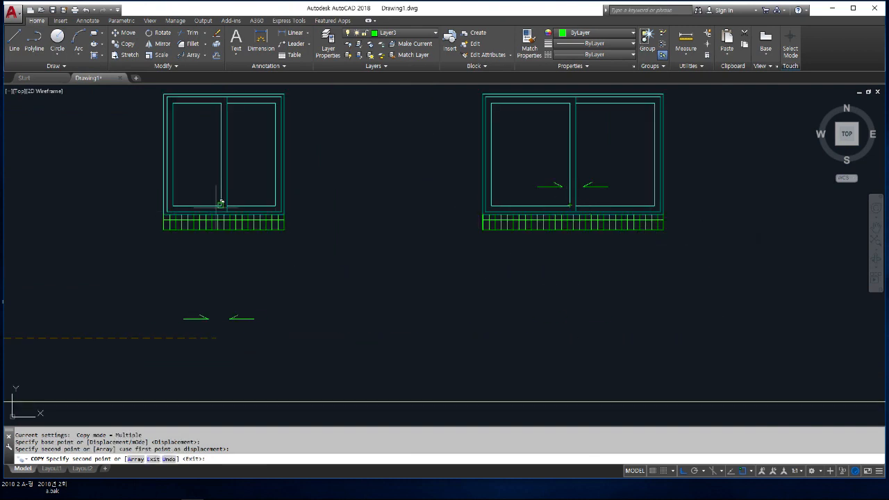
click(222, 204)
key(Return)
- Copy the diagonal glass lines of the door's two right panels to the upper-left pane corner of both windows
text(co)
key(Return)
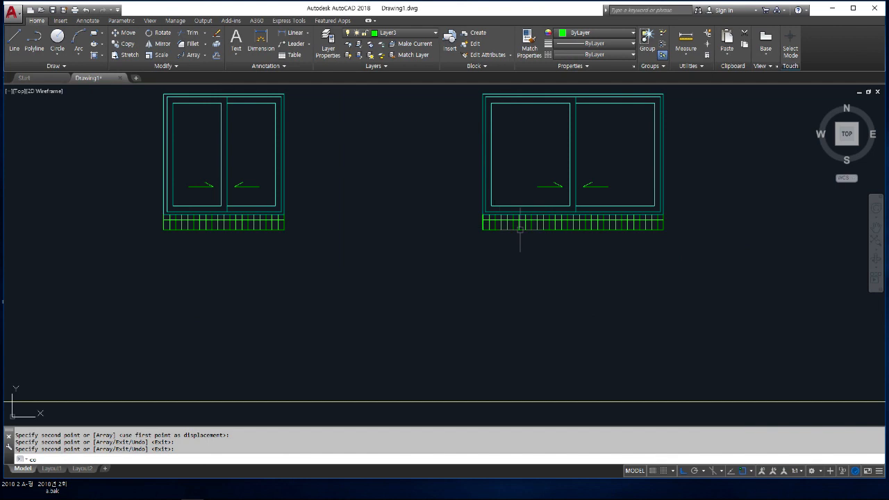
scroll(665, 242, down, 6)
scroll(345, 223, up, 6)
click(390, 224)
click(384, 181)
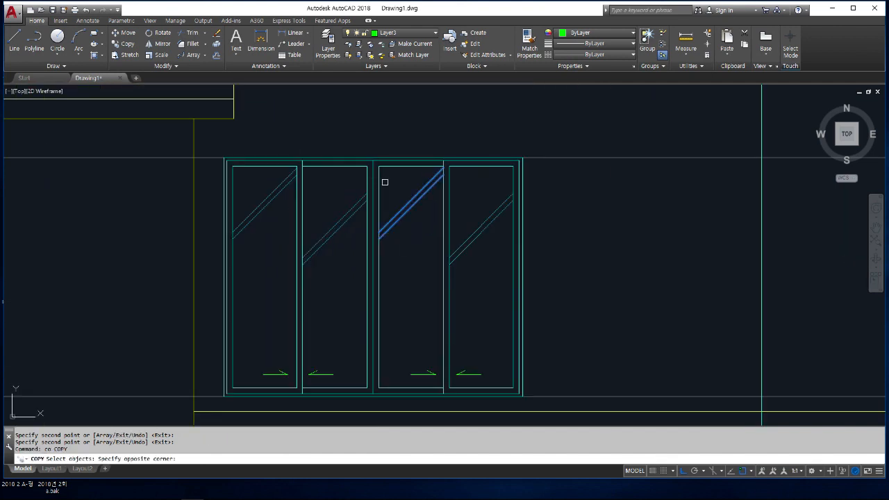
click(476, 248)
click(424, 185)
key(Return)
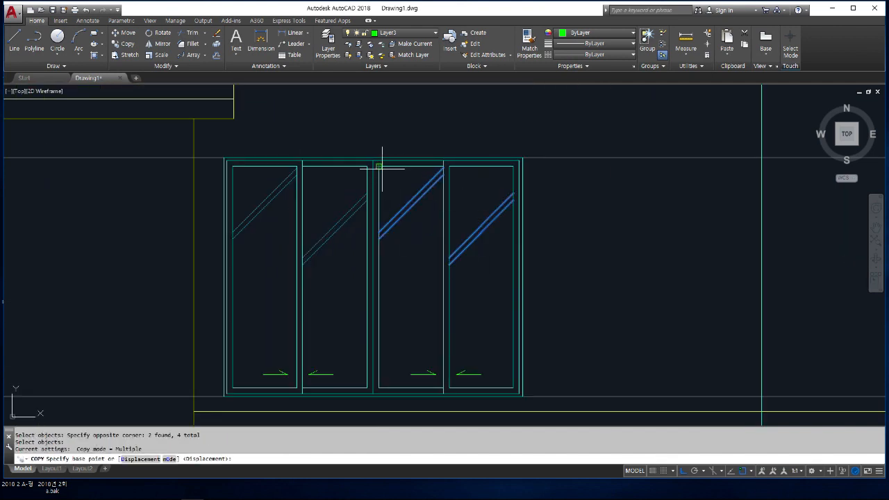
click(378, 167)
scroll(356, 212, down, 4)
scroll(666, 195, up, 4)
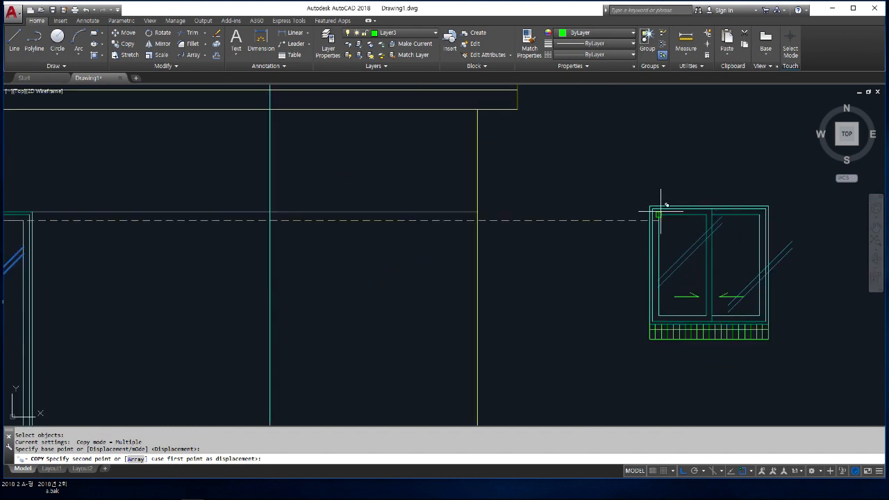
click(659, 208)
scroll(663, 205, down, 3)
click(682, 207)
key(Return)
text(m)
key(Return)
scroll(461, 216, up, 4)
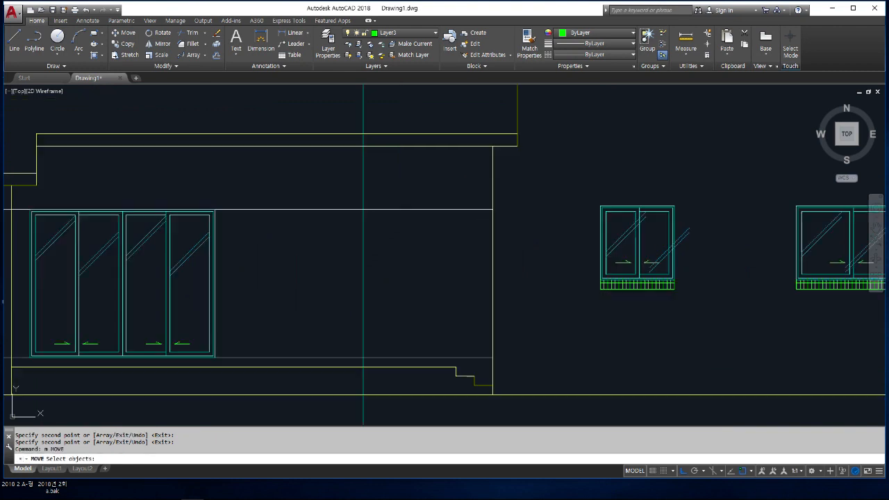
middle_drag(498, 259, 453, 263)
key(Escape)
key(Escape)
text(tgr)
key(Return)
click(685, 228)
key(Return)
key(Escape)
key(Escape)
text(tr)
key(Return)
click(684, 249)
click(699, 230)
click(697, 231)
key(Escape)
key(Escape)
- Trim the square window's left diagonal glass lines at the left pane's inner right edge
text(tr)
key(Return)
click(686, 250)
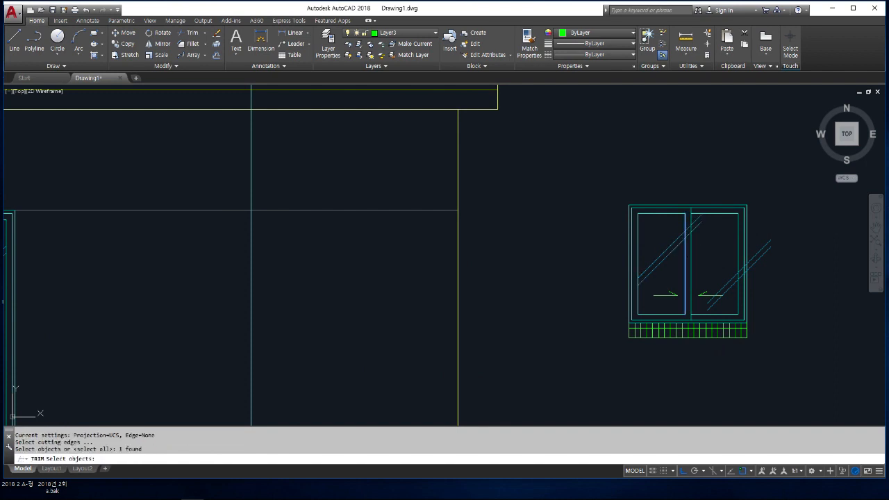
key(Return)
click(695, 224)
key(Return)
- Move the diagonal glass lines over the square window's right pane straight up to about the left pane's height
text(m)
key(Return)
click(794, 266)
click(759, 240)
key(Return)
click(807, 263)
click(799, 214)
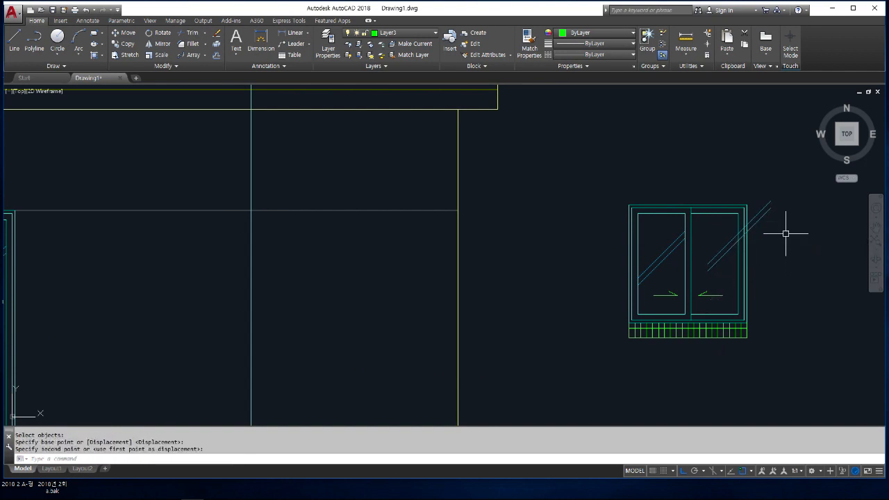
- Extend both diagonal glass lines in the square window's right pane to the pane's left edge
text(ex)
key(Return)
key(Return)
click(707, 255)
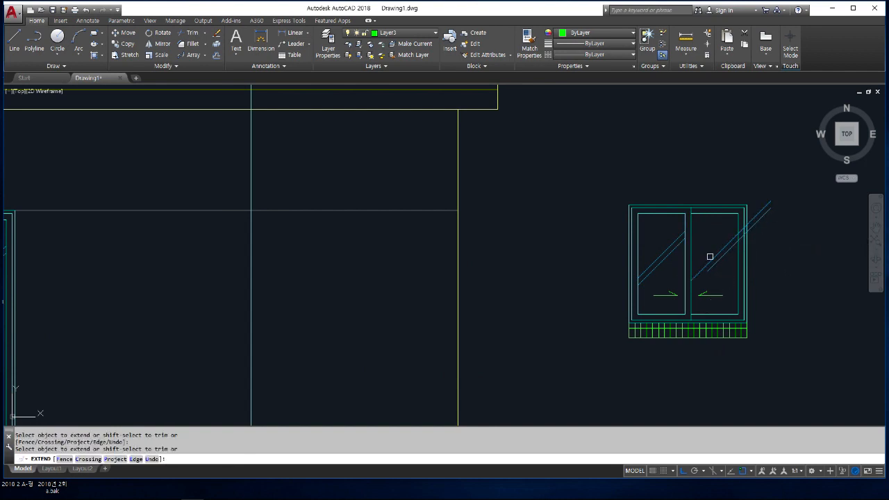
click(737, 243)
key(Return)
- Trim the diagonal glass lines that overshoot the right edge of the square window's right pane
text(tr)
key(Return)
click(738, 257)
key(Return)
click(772, 231)
click(738, 176)
scroll(677, 253, down, 2)
key(Return)
- Extend the wide window's left diagonal glass lines up to the left pane's top edge
scroll(833, 253, up, 2)
middle_drag(836, 252, 736, 252)
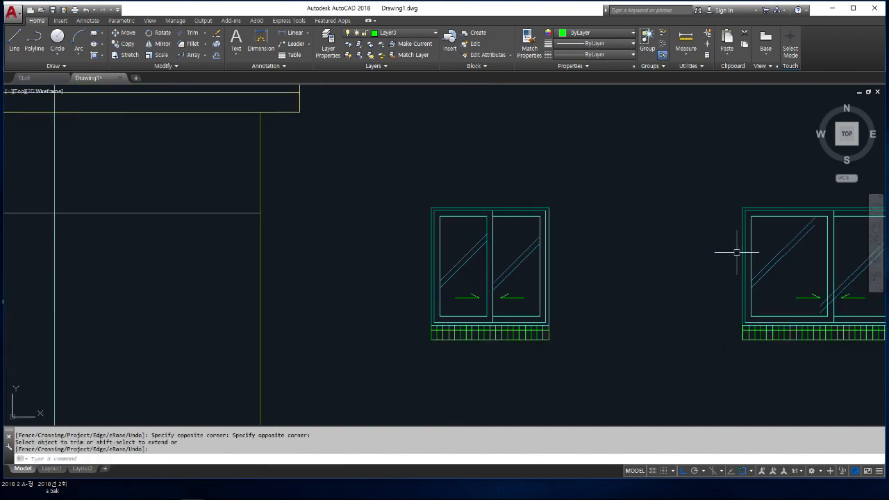
middle_drag(867, 270, 654, 273)
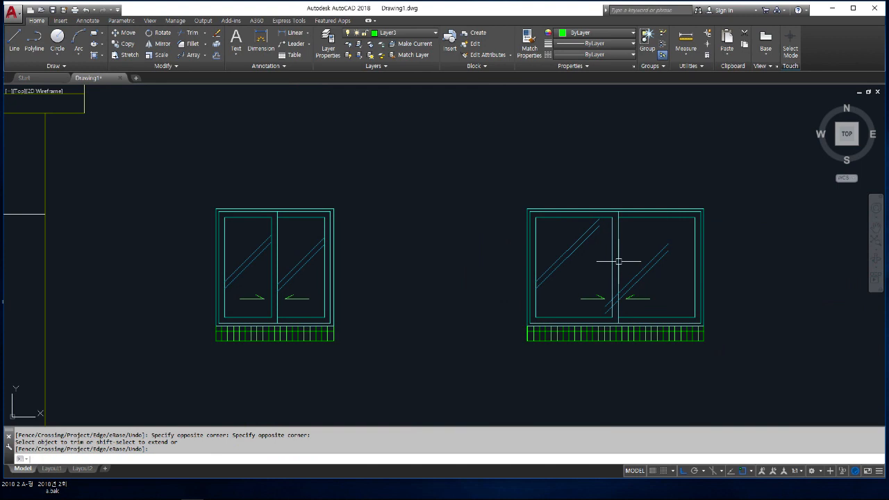
key(Return)
text(ex)
key(Return)
key(Return)
click(591, 233)
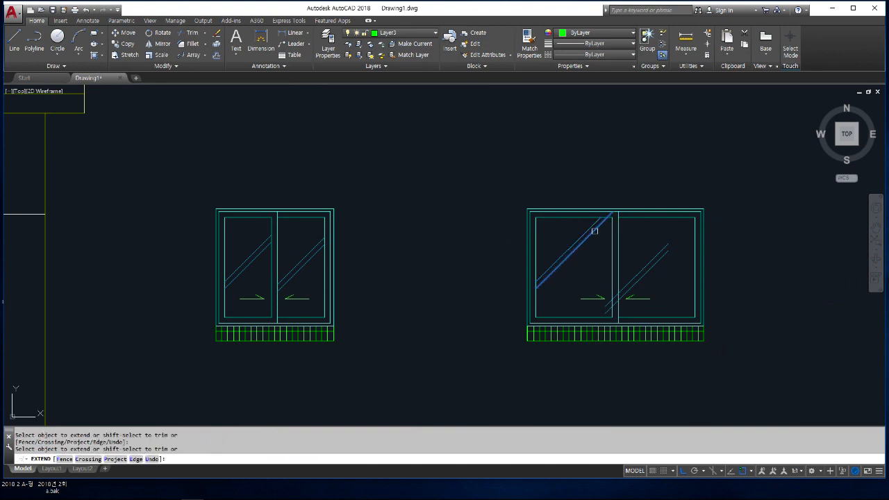
key(Return)
- Move the wide window's right diagonal glass lines straight up by about 311
text(m)
key(Return)
click(693, 271)
key(Escape)
key(Return)
click(671, 268)
click(657, 244)
key(Return)
click(762, 263)
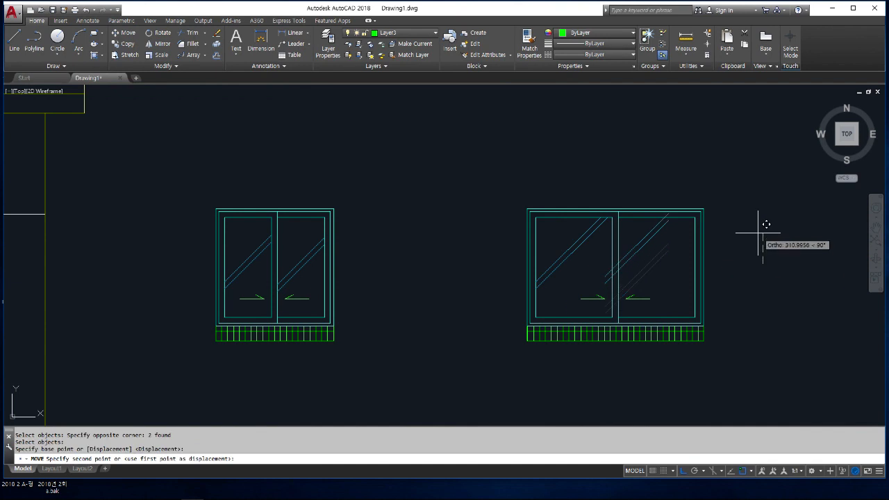
click(758, 233)
- Fit the wide window's right diagonal glass lines to the right pane, extending them to its top edge and trimming them at its left edge
text(ex)
key(Return)
key(Return)
scroll(669, 221, up, 4)
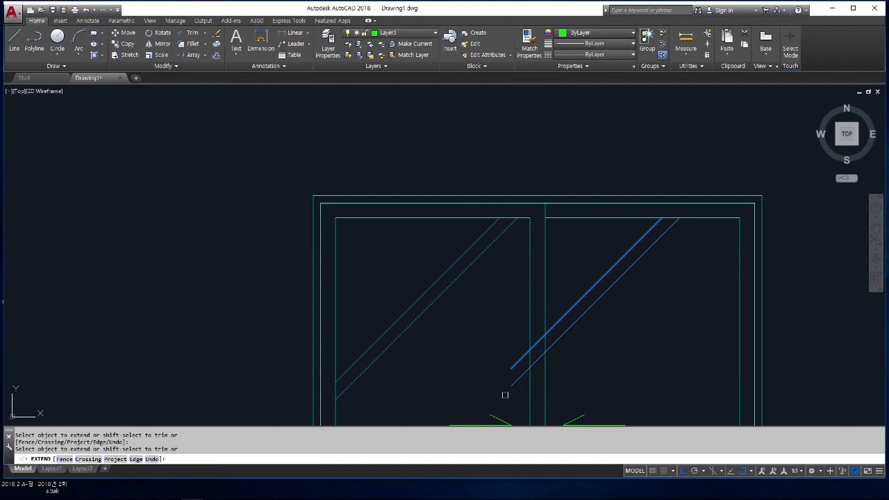
shift+click(516, 364)
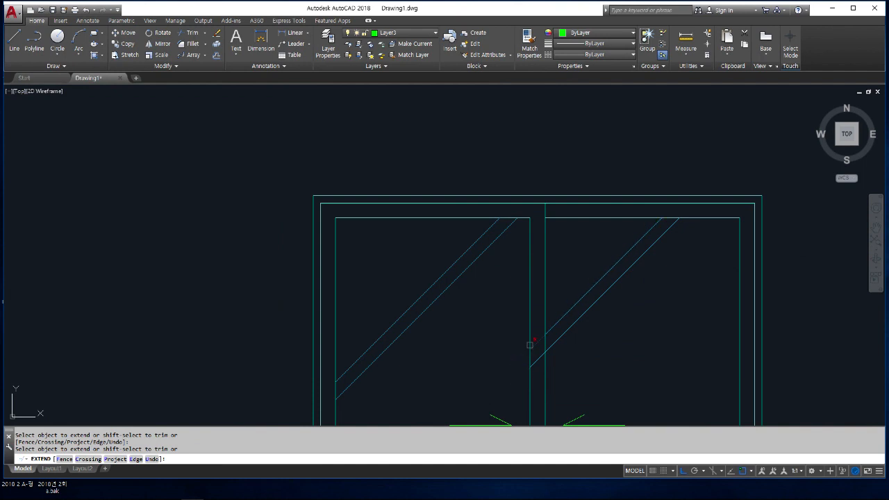
shift+click(551, 344)
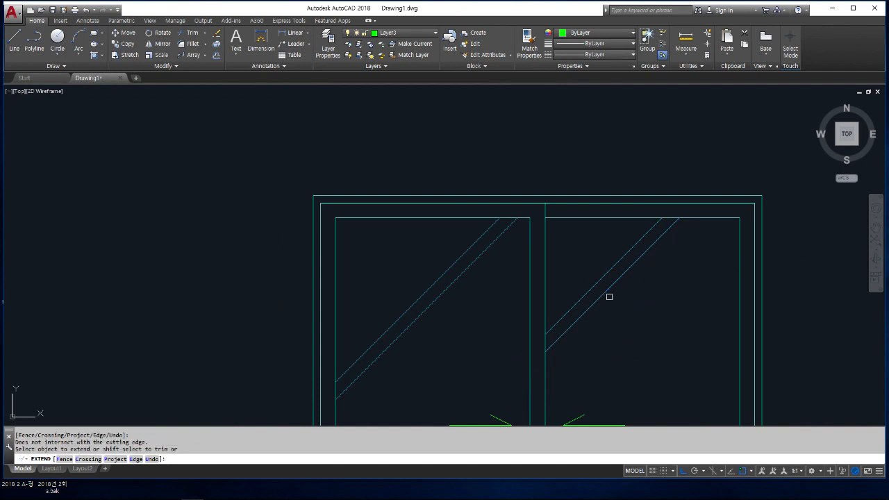
key(Return)
- Move the wide window and its sill onto the elevation's left centre line, with the window top at the horizontal head line
scroll(620, 300, down, 12)
text(m)
key(Return)
click(592, 285)
click(677, 362)
key(Return)
scroll(617, 299, up, 8)
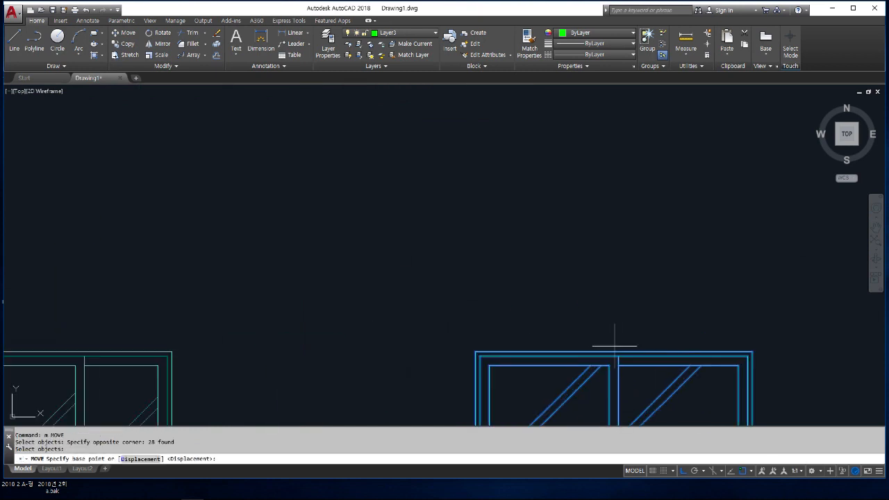
scroll(694, 281, down, 3)
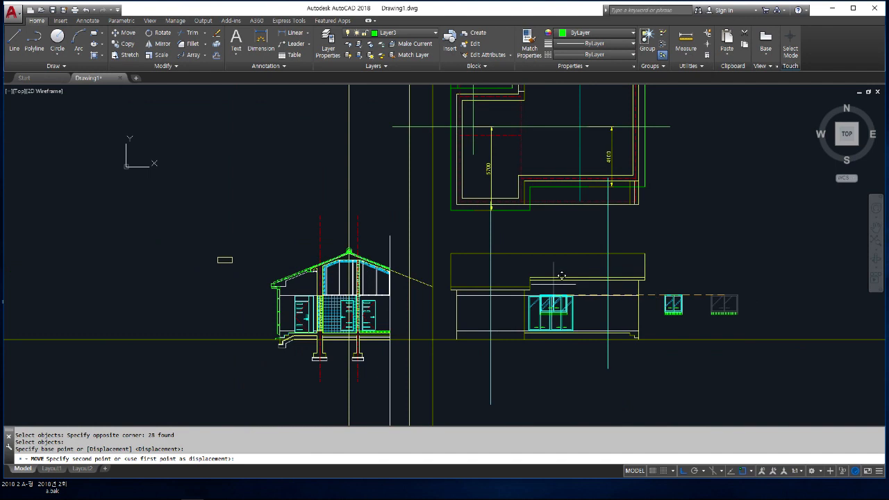
scroll(486, 285, up, 3)
scroll(495, 285, up, 5)
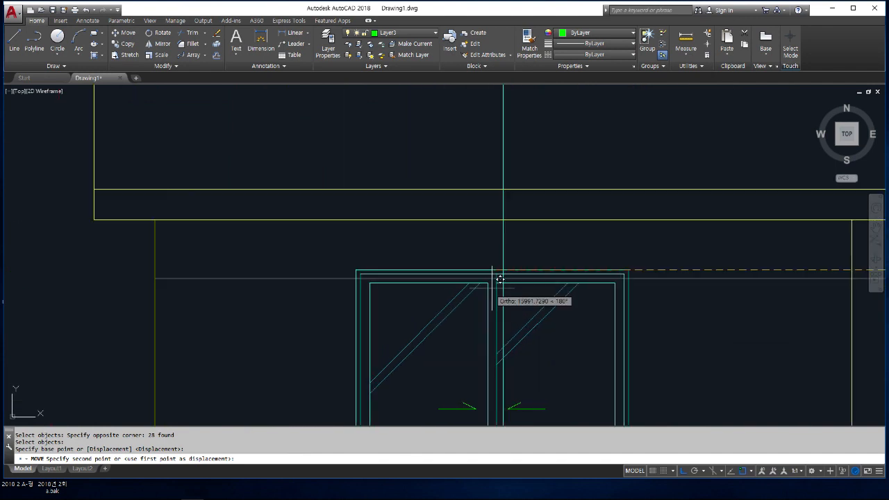
click(482, 291)
scroll(482, 291, down, 5)
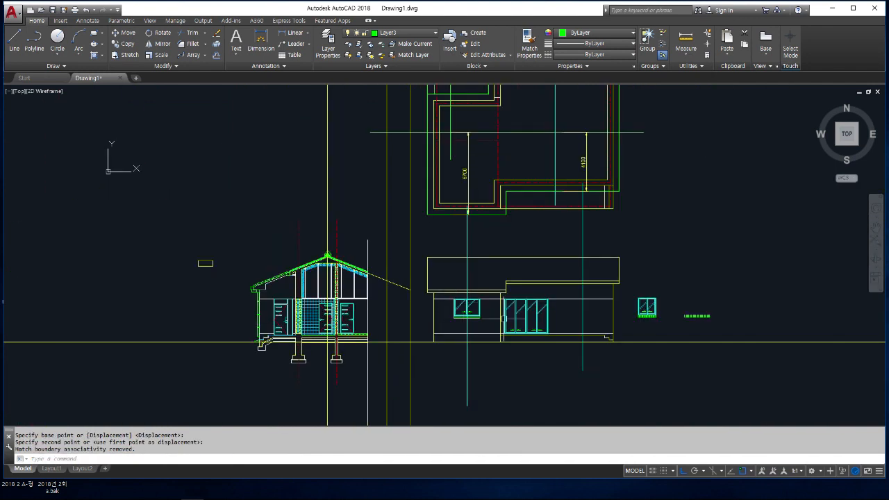
- Move the narrow window and its sill onto the elevation's right centre line, with the window top at the horizontal head line
scroll(674, 277, up, 3)
key(space)
click(665, 265)
click(743, 357)
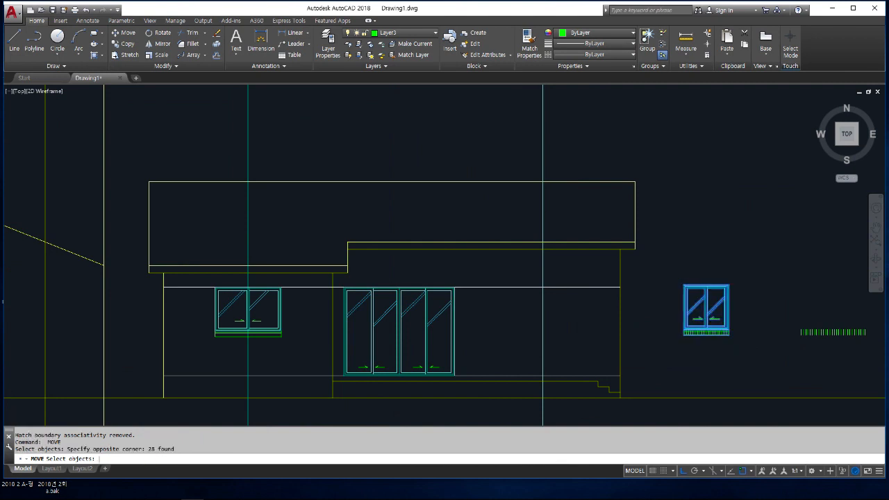
key(space)
scroll(709, 285, up, 6)
click(676, 277)
scroll(681, 274, down, 5)
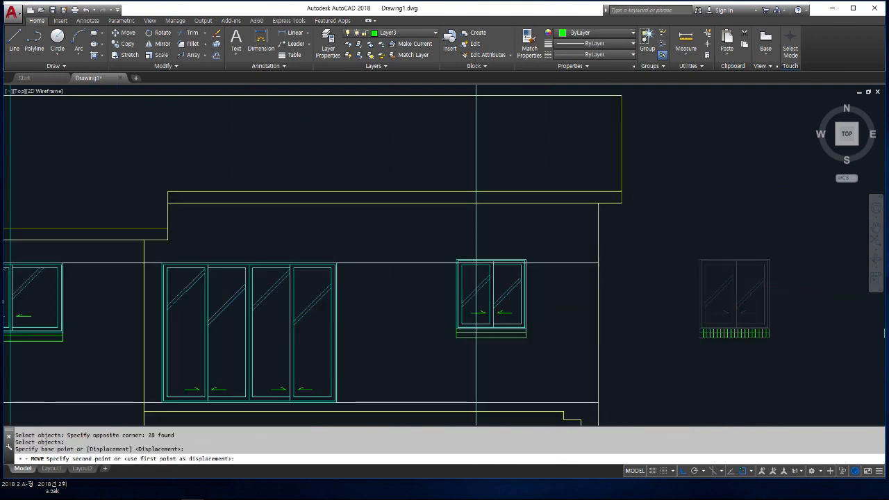
scroll(470, 251, up, 5)
click(457, 254)
- Erase the leftover sill hatches to the right of the elevation
scroll(625, 254, down, 4)
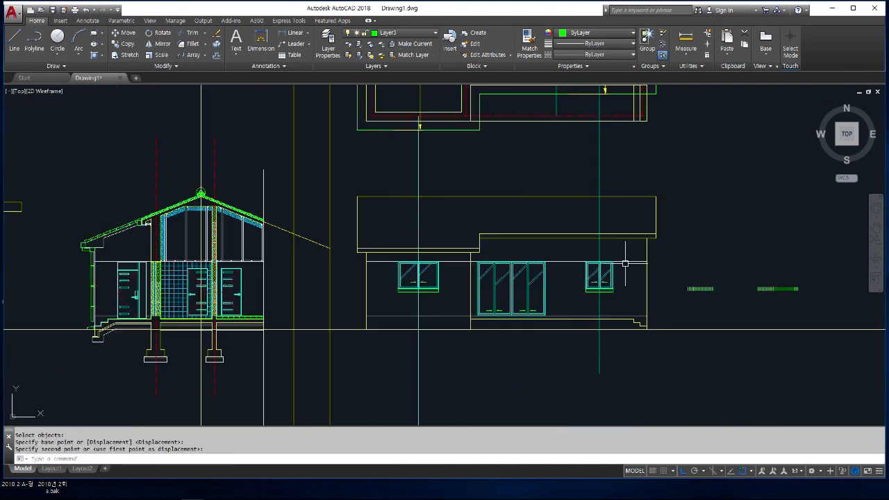
text(e)
key(space)
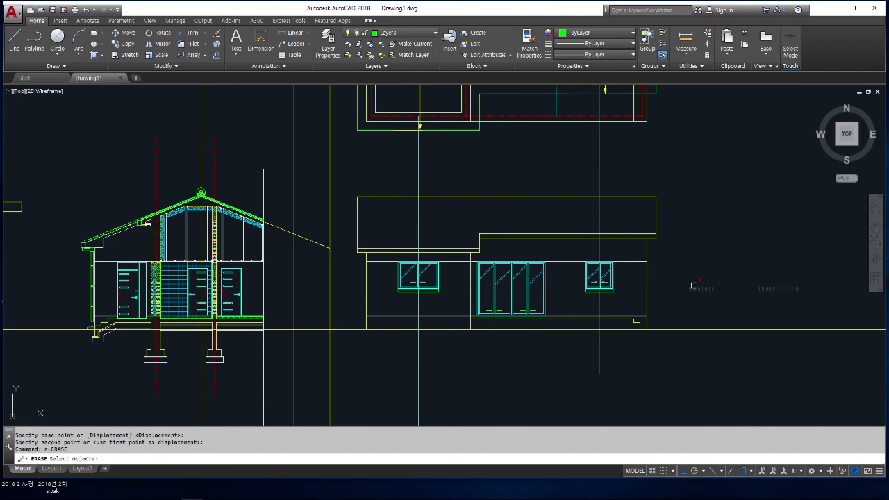
key(Escape)
text(e)
key(space)
click(776, 290)
- Erase the two vertical window centre lines projected from the plan through the elevation
scroll(560, 300, up, 2)
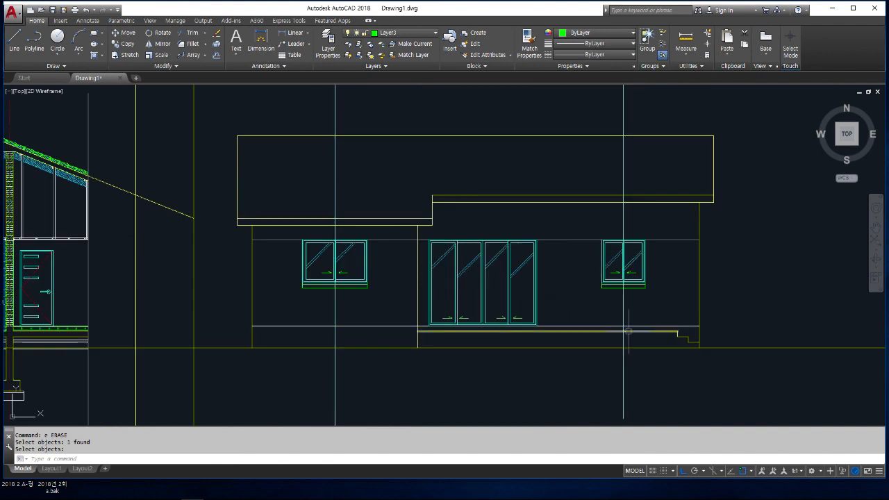
scroll(620, 294, down, 4)
key(Return)
text(e)
key(space)
click(648, 352)
click(534, 347)
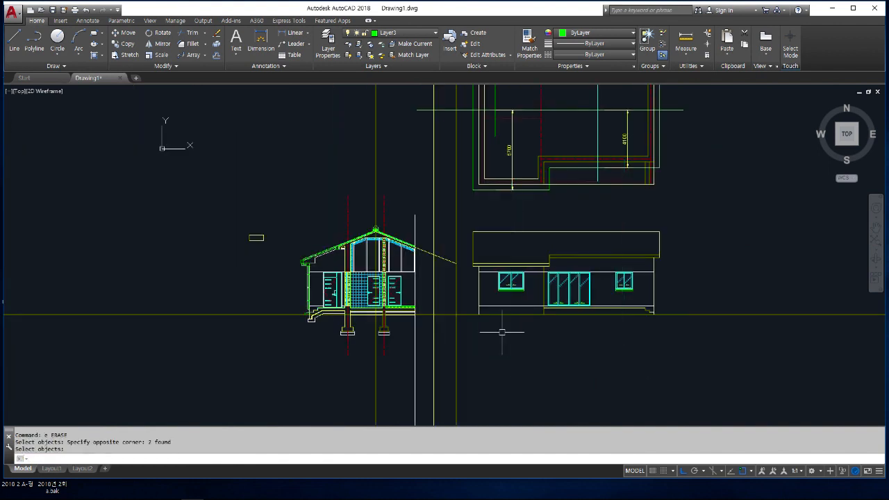
- Draw a 900 long vertical baluster line up from the midpoint of the lowest entrance step's tread
scroll(576, 295, up, 4)
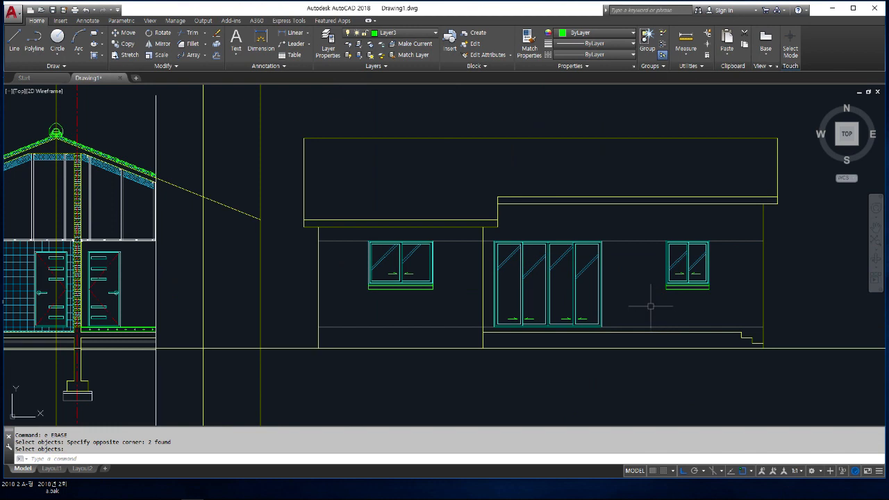
middle_drag(682, 317, 628, 286)
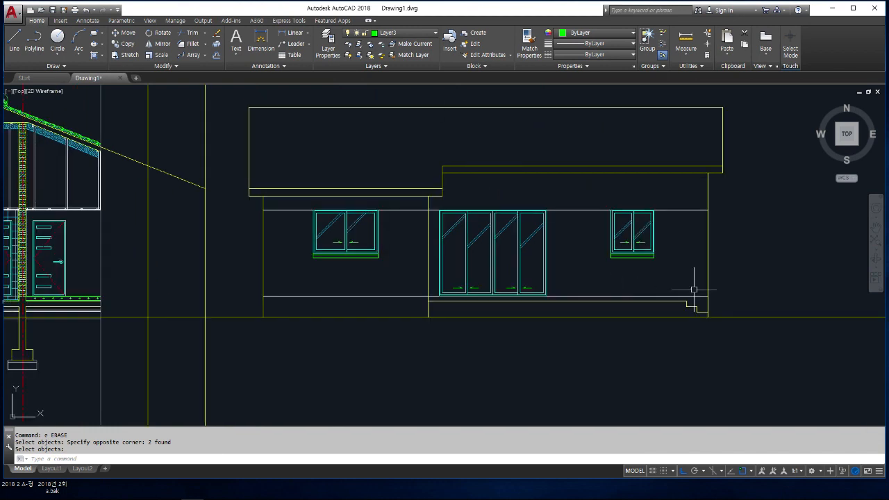
scroll(694, 297, up, 2)
scroll(691, 306, up, 1)
key(Return)
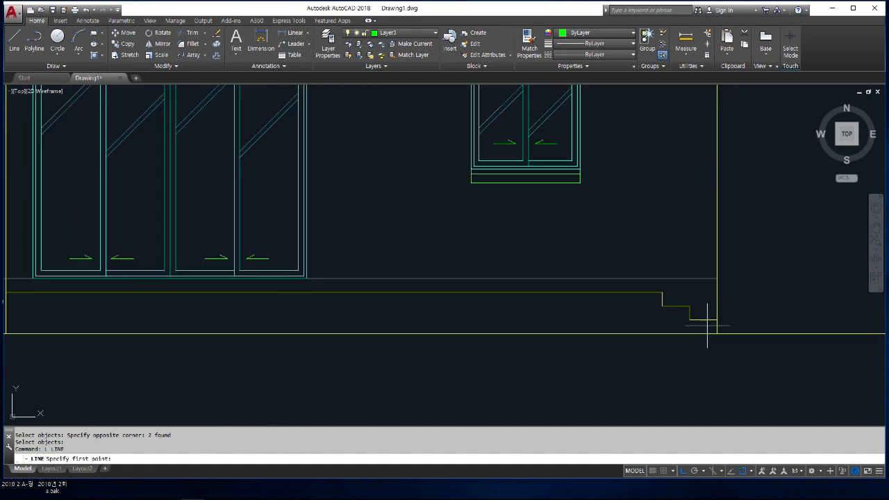
click(703, 320)
text(900)
key(Return)
key(Return)
- Offset the baluster line by 30 to its left
text(o)
key(Return)
text(30)
key(Return)
click(702, 256)
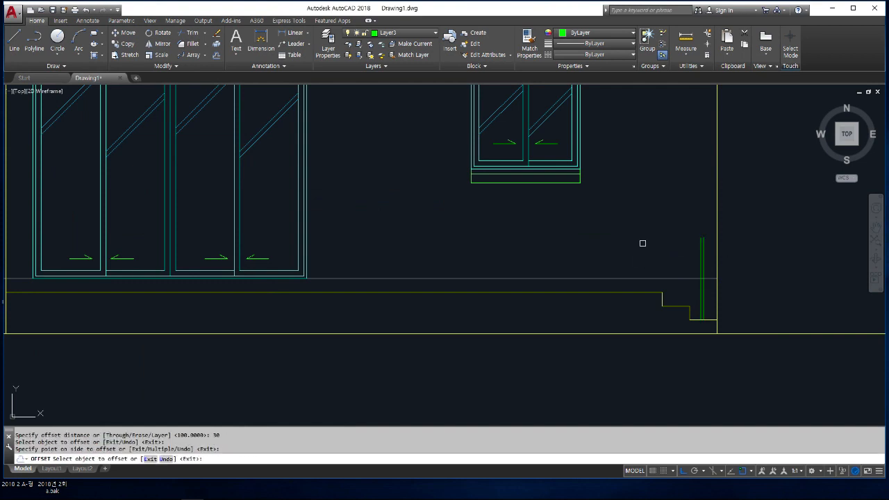
click(643, 243)
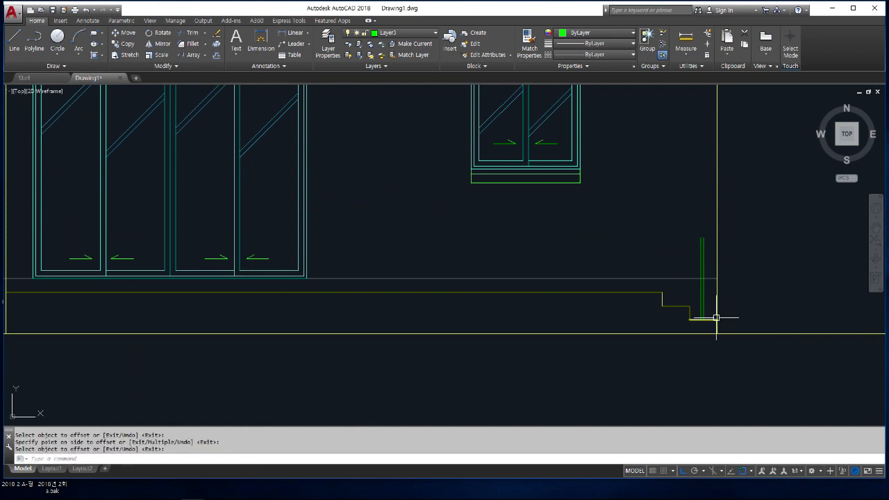
- Copy the two baluster lines from the lowest step onto the middle step and the porch floor edge
scroll(752, 323, up, 4)
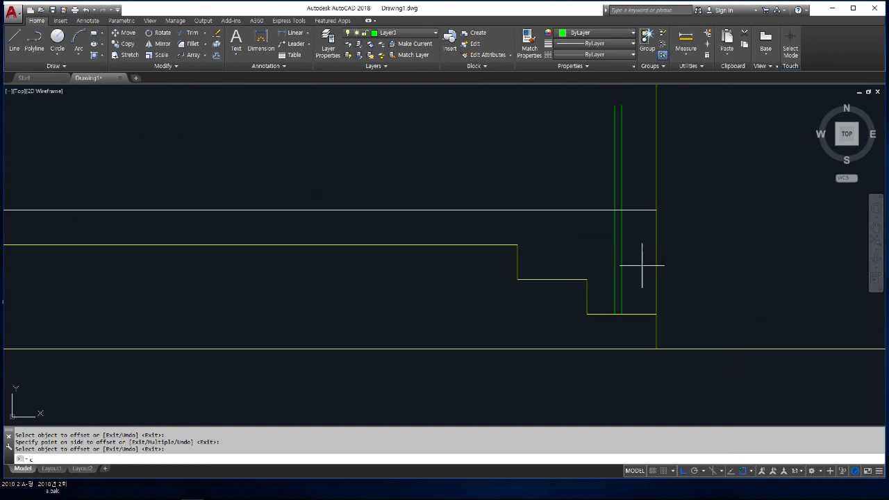
key(Return)
key(Escape)
key(Escape)
text(co)
key(Return)
click(630, 248)
click(589, 234)
key(Return)
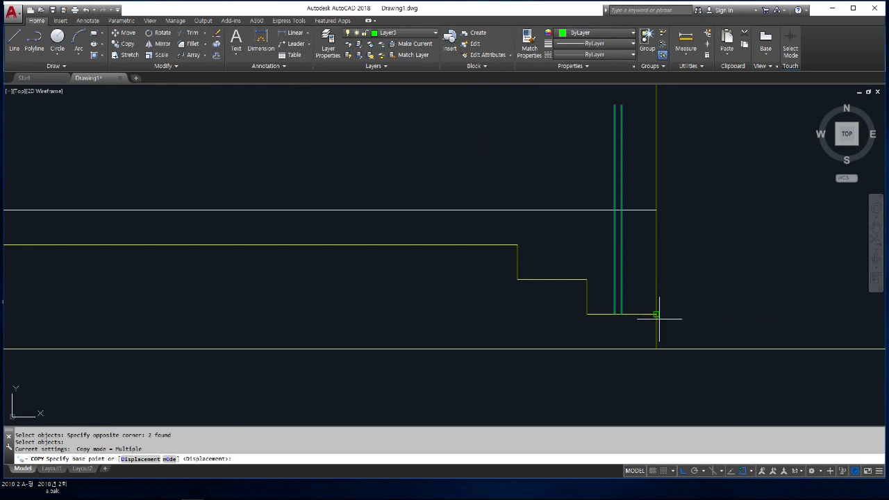
click(656, 314)
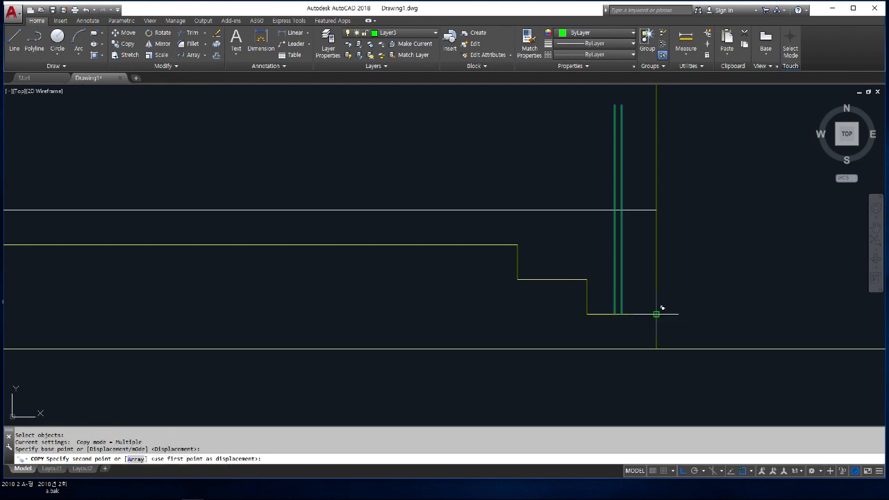
click(589, 271)
click(517, 245)
key(Return)
scroll(695, 313, down, 4)
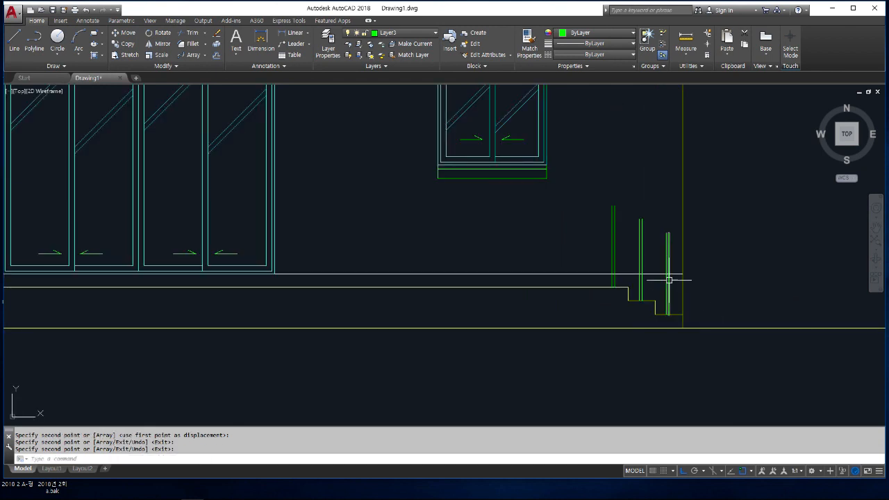
middle_drag(605, 283, 682, 276)
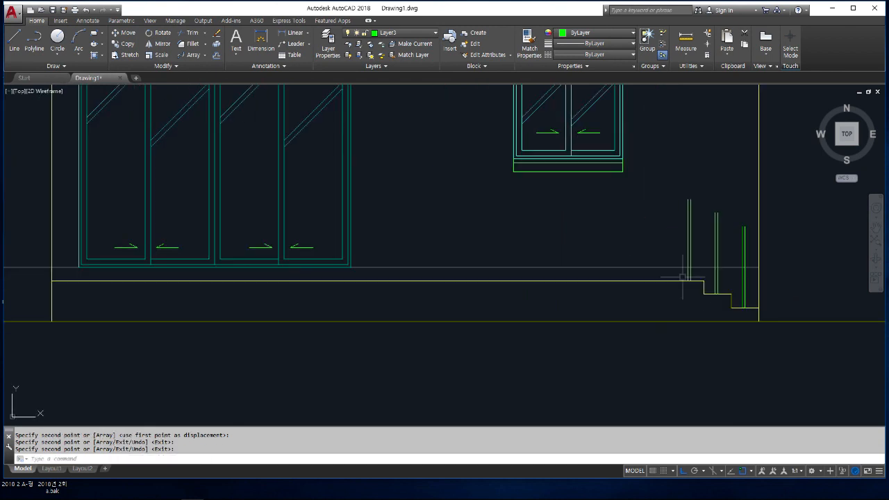
scroll(690, 272, down, 2)
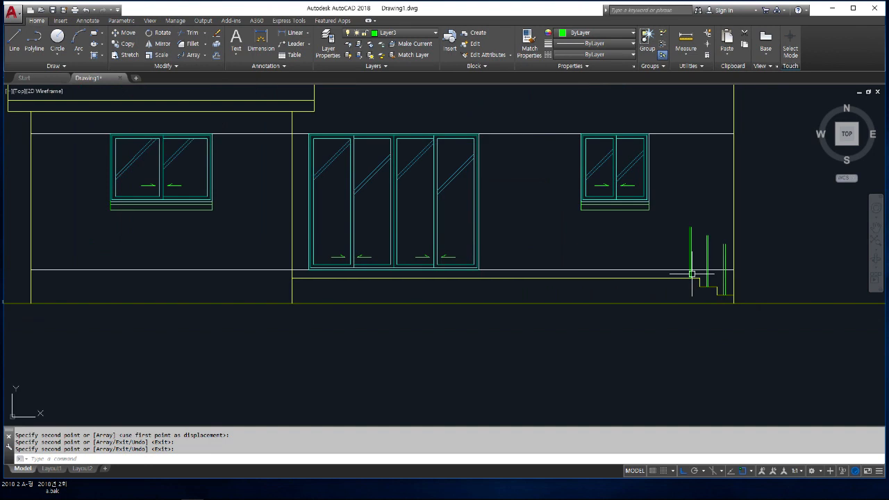
click(697, 253)
click(679, 236)
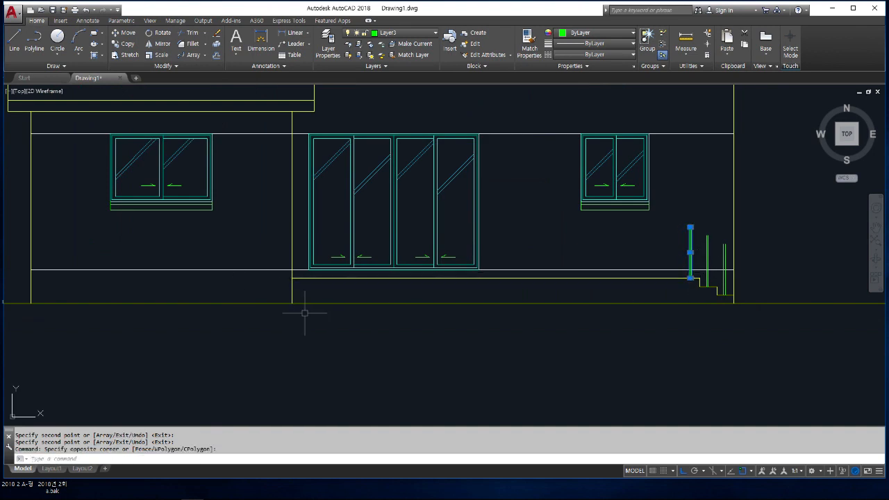
key(Escape)
key(Escape)
- Array the porch floor's baluster along the porch floor line as a path array with 300 between items
click(199, 56)
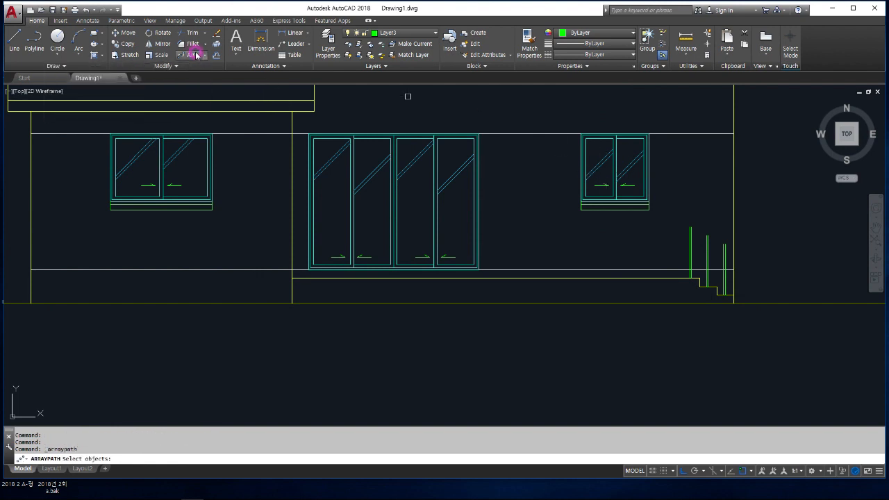
scroll(700, 255, up, 2)
click(692, 245)
click(644, 208)
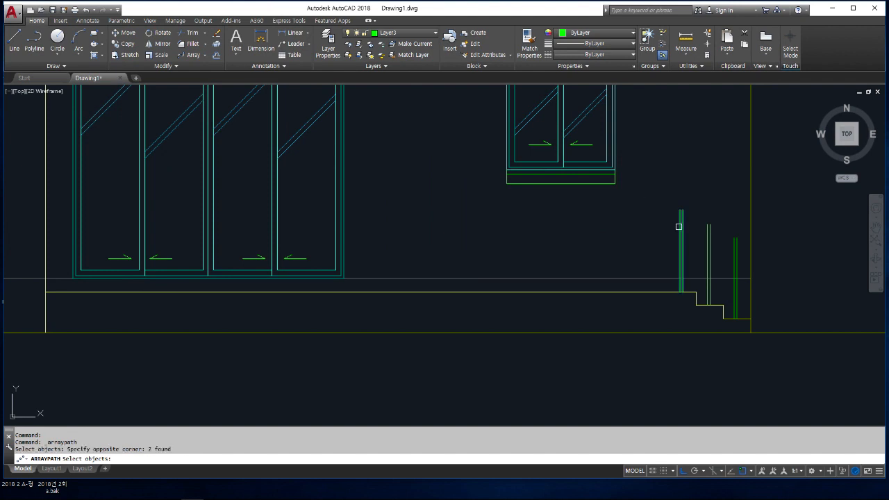
scroll(681, 227, down, 2)
key(Return)
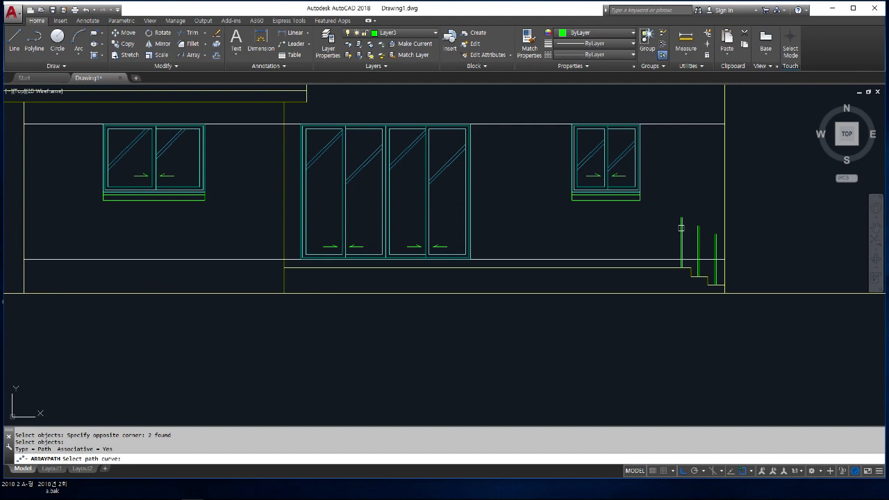
click(623, 269)
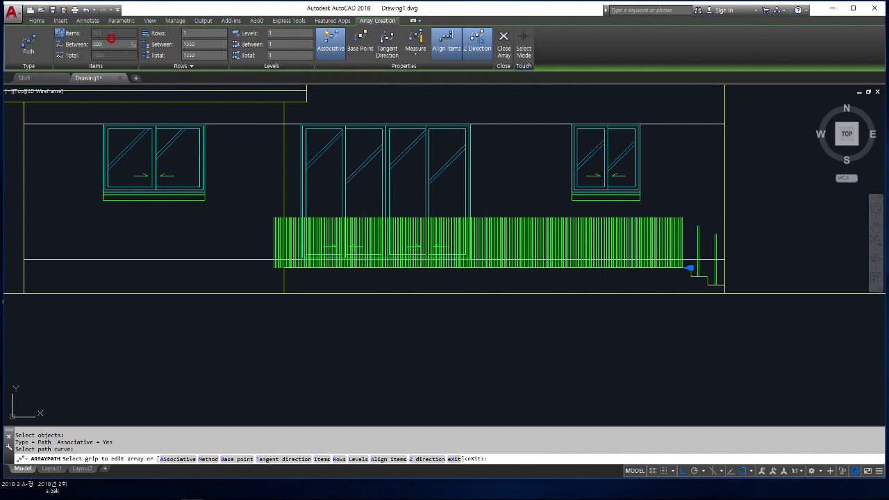
key(Return)
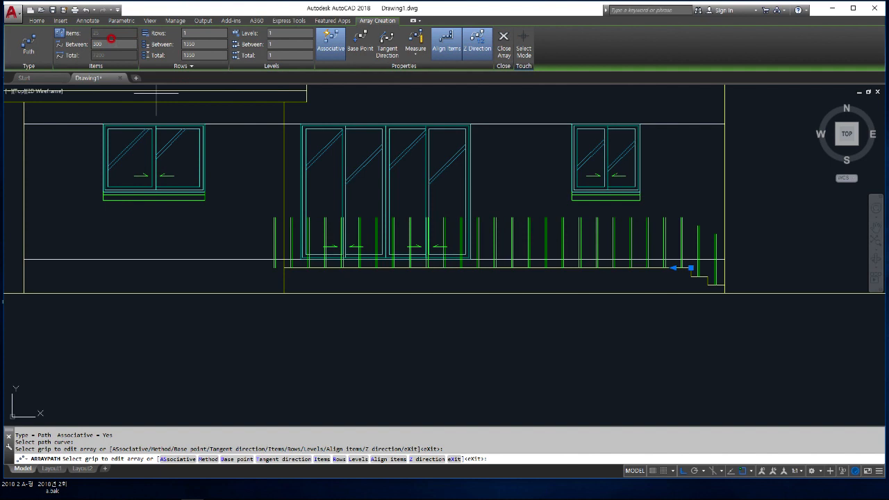
key(Return)
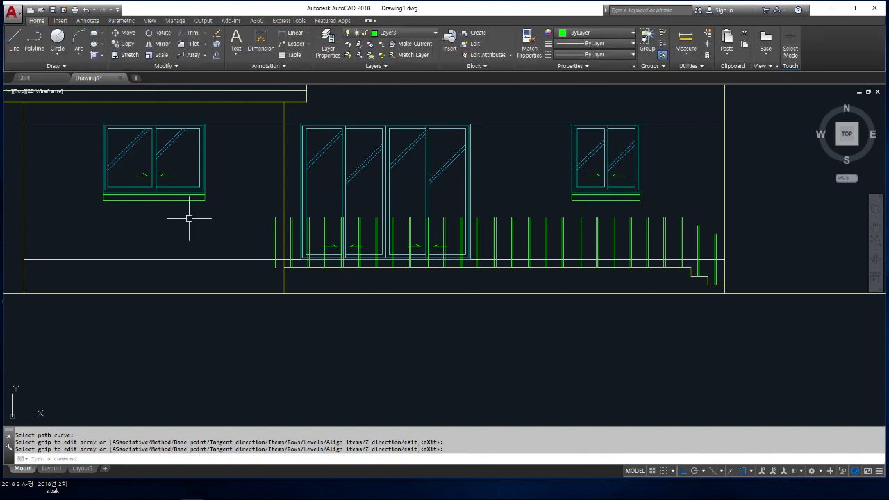
- Explode the baluster array and erase the leftmost baluster that lies beyond the projecting wall's edge
key(Return)
click(274, 233)
scroll(286, 235, up, 4)
key(Return)
click(267, 234)
click(221, 213)
scroll(203, 265, down, 4)
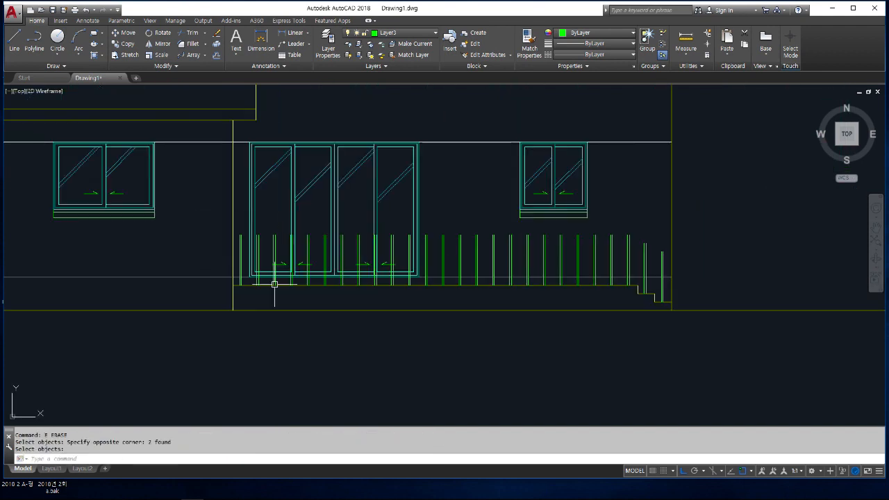
key(Return)
- Draw the handrail line from the lowest baluster's top up to the porch's first baluster and horizontally left to the wall edge
text(l)
key(Return)
scroll(670, 256, up, 4)
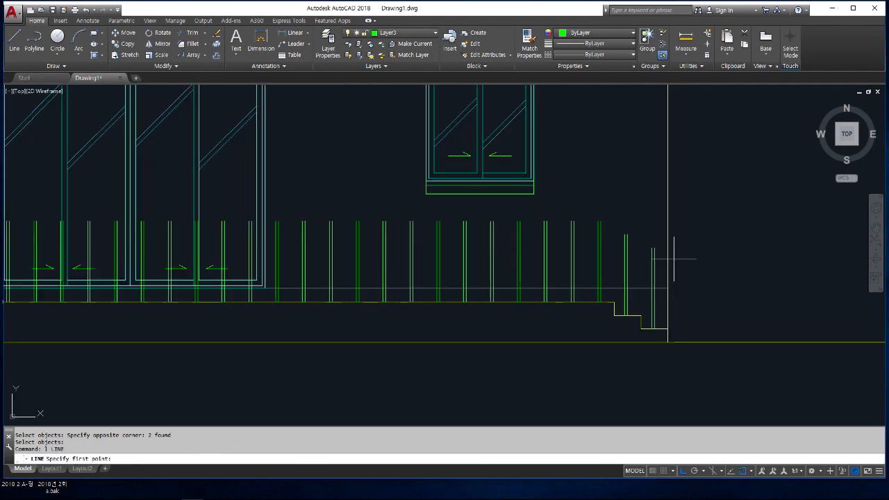
scroll(648, 245, up, 4)
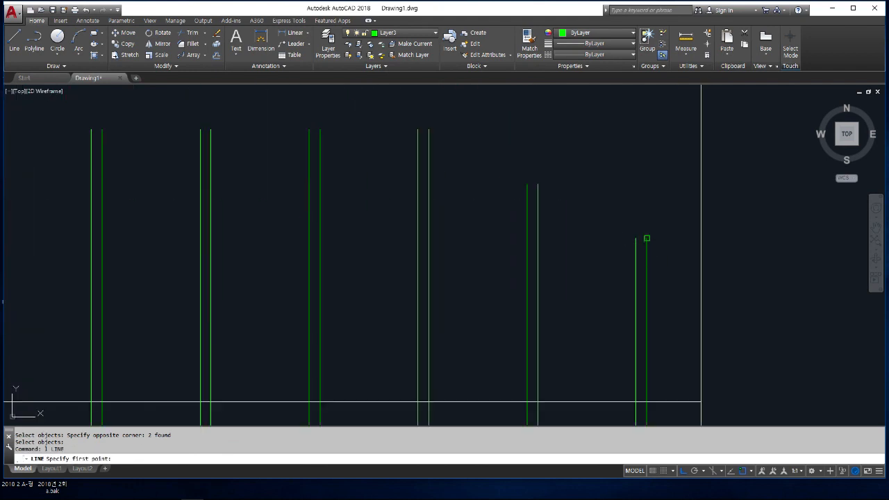
click(647, 243)
scroll(648, 244, down, 4)
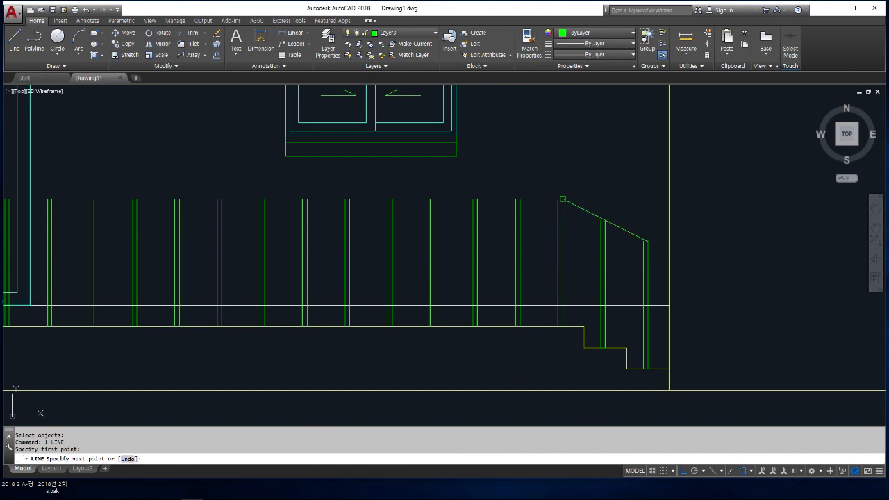
click(563, 199)
scroll(669, 199, down, 5)
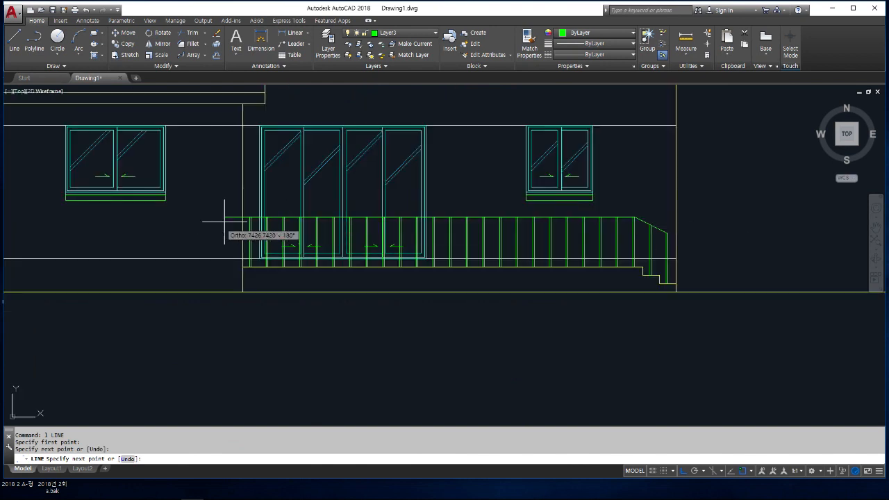
scroll(236, 222, up, 4)
click(249, 214)
key(Return)
- Offset the horizontal and sloping handrail lines upward by 50
scroll(257, 308, down, 3)
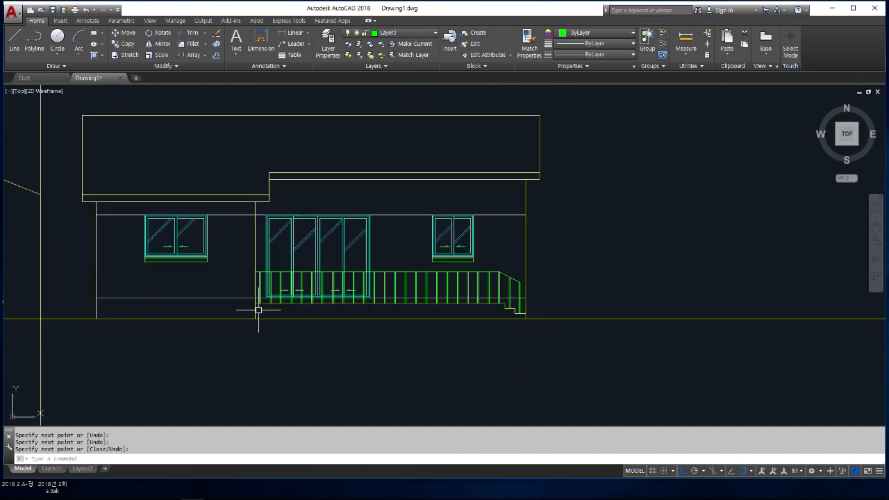
scroll(476, 271, up, 5)
text(o)
key(Return)
text(50)
key(Return)
click(516, 287)
click(520, 254)
click(563, 293)
click(565, 281)
key(Return)
- Join the two offset handrail lines in a sharp corner with a zero-radius Fillet
scroll(535, 279, up, 4)
text(f)
key(Return)
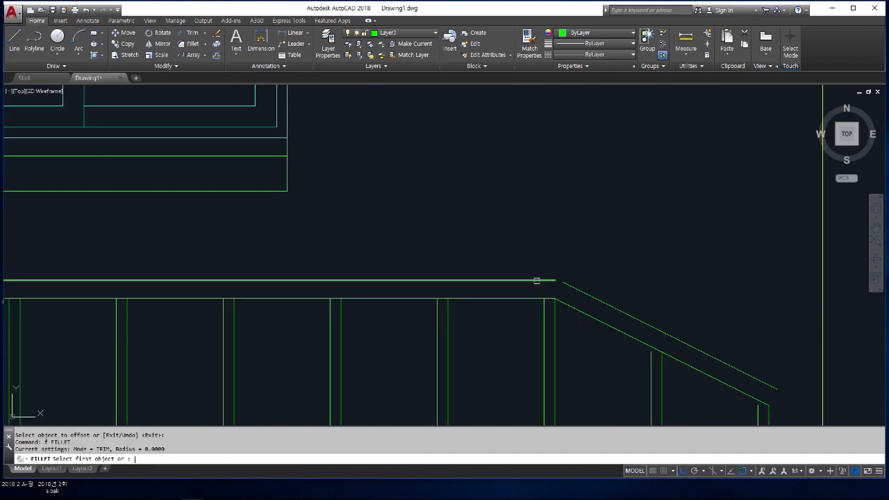
click(541, 280)
click(579, 286)
- Extend the left lines of the two step balusters up to the sloping handrail
scroll(579, 286, down, 3)
scroll(581, 294, up, 2)
text(ex)
key(Return)
key(Return)
click(602, 311)
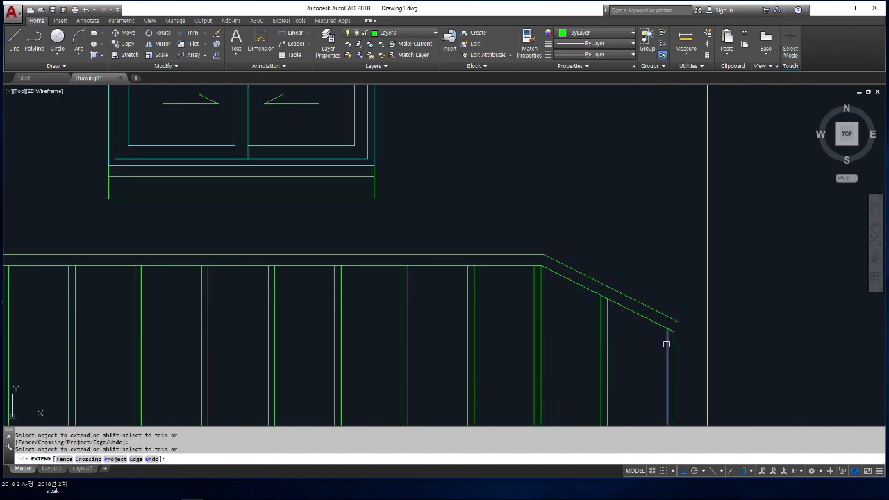
scroll(677, 320, up, 4)
key(Escape)
key(Escape)
- Draw a short horizontal line to the right from the sloping handrail's lower end
middle_drag(674, 333, 592, 294)
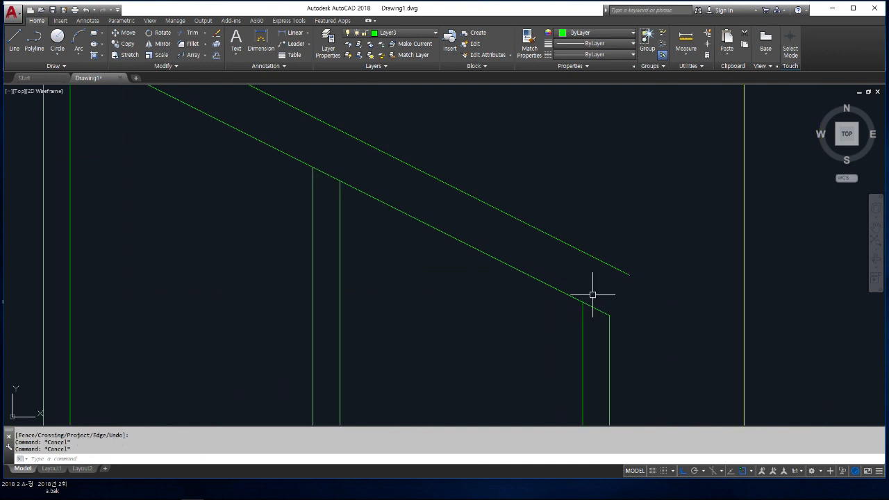
text(l)
key(Return)
click(608, 316)
click(670, 316)
key(Return)
- Offset the short horizontal handrail end line upward by 50
text(o)
key(Return)
text(50)
key(Return)
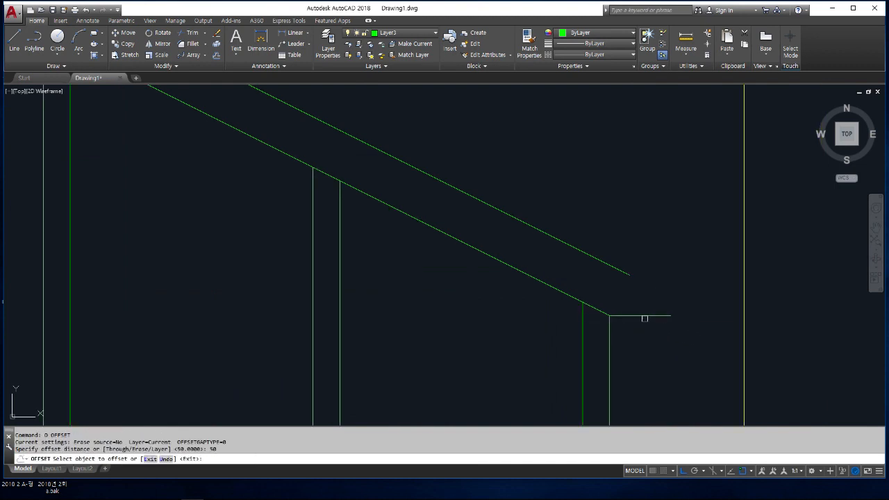
click(643, 317)
click(645, 252)
key(Return)
- Fillet the sloping upper handrail line to the offset end line at radius 0, and cap the two short horizontal end lines with a rounded end
text(f FILLET)
key(Return)
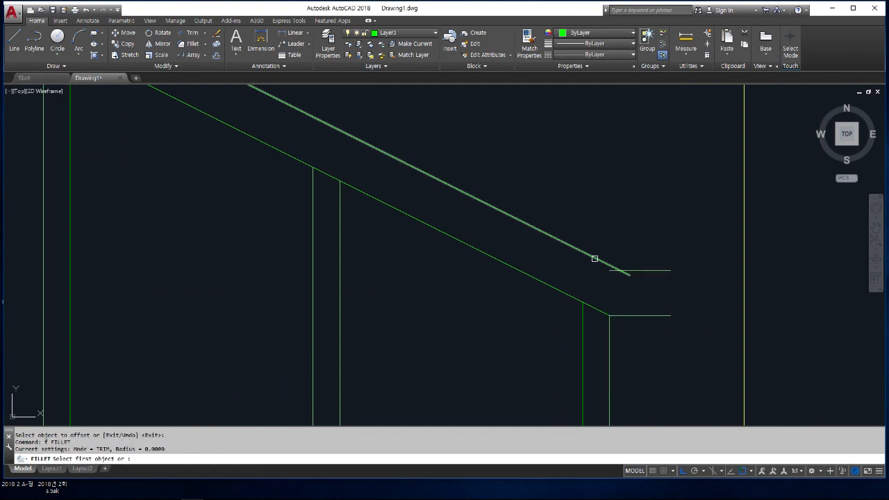
click(599, 259)
click(649, 270)
key(Return)
click(656, 270)
scroll(709, 305, down, 6)
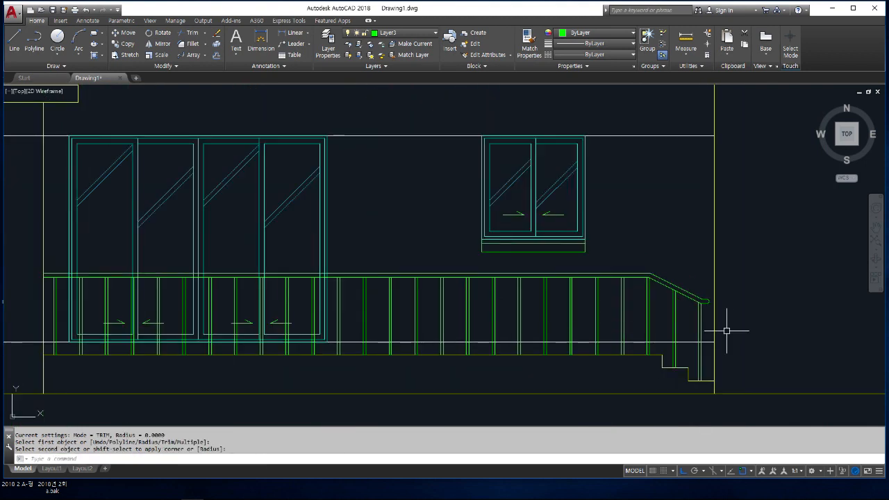
- Copy the lower handrail line, including its sloping part, straight down by about 270 as a middle rail across the balusters
scroll(725, 330, down, 2)
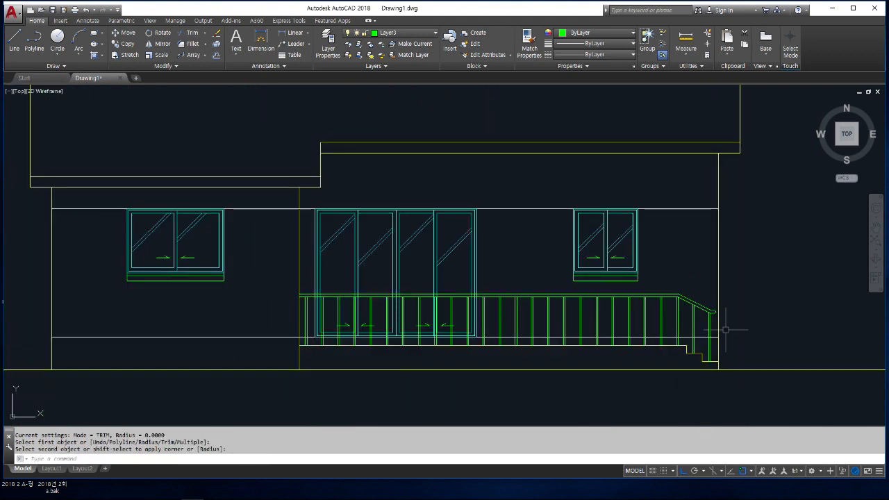
text(co)
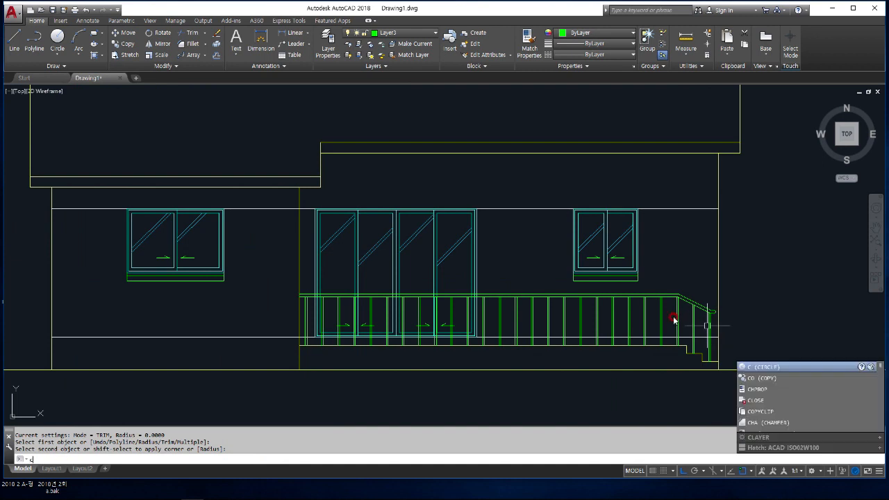
key(Return)
scroll(657, 303, up, 2)
click(655, 293)
key(Return)
click(709, 229)
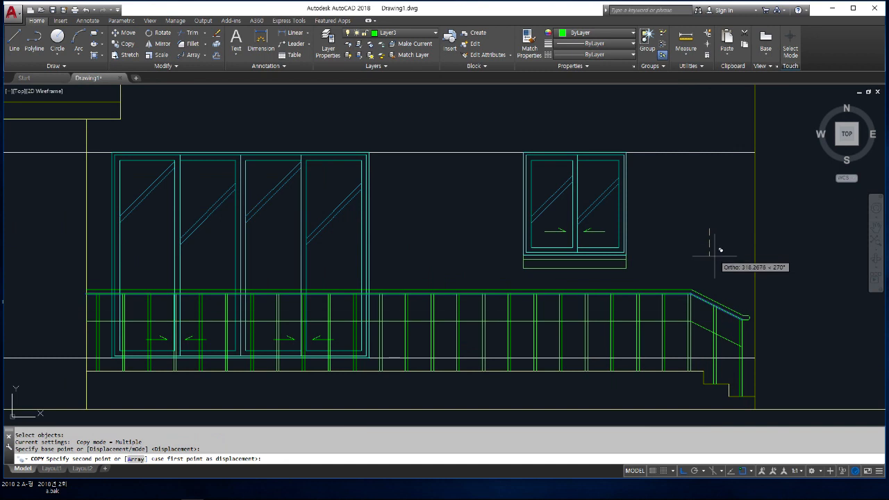
click(711, 251)
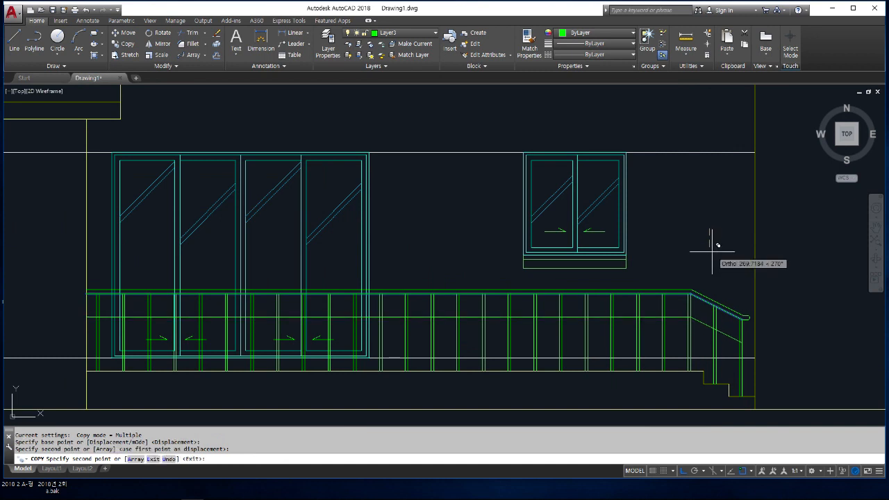
key(Return)
- Trim the copied middle rail line inside the last full-height baluster before the slope
scroll(659, 304, down, 2)
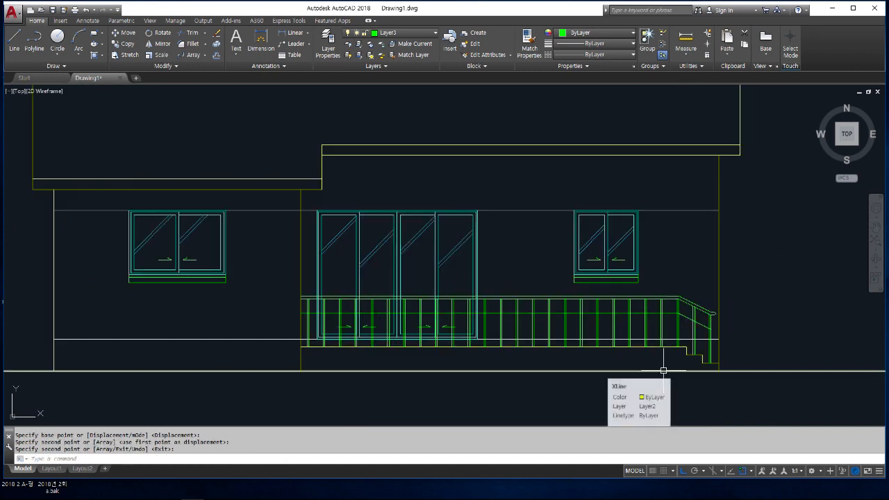
text(tr)
key(Return)
key(Return)
scroll(678, 312, up, 4)
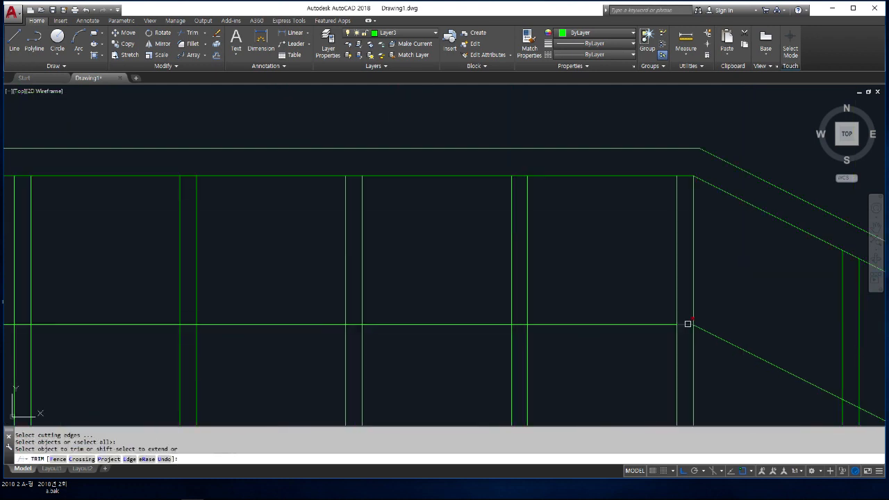
click(687, 323)
scroll(659, 373, down, 4)
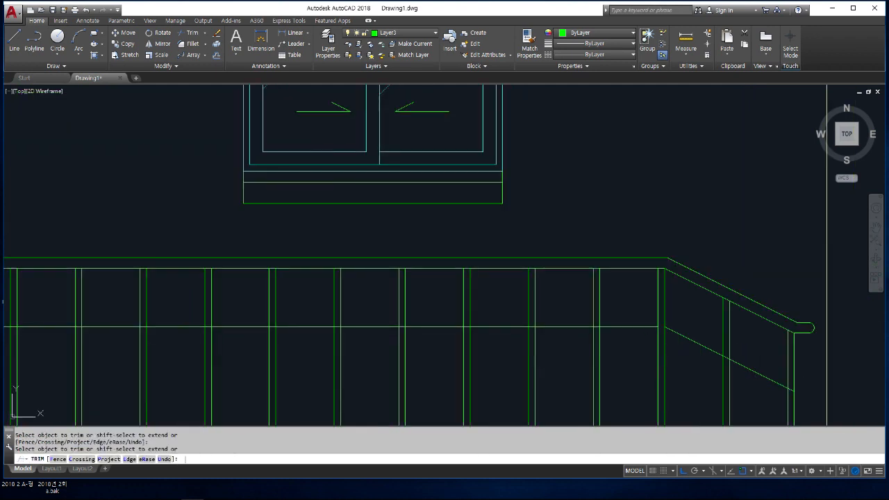
key(Return)
- Erase the sloping and horizontal parts of the copied middle rail line
text(e)
key(Return)
click(687, 337)
key(Return)
key(Return)
click(624, 322)
key(Return)
click(619, 337)
key(Return)
- Trim away the large sliding window's vertical lines where they pass between the two horizontal handrail lines
scroll(730, 329, down, 10)
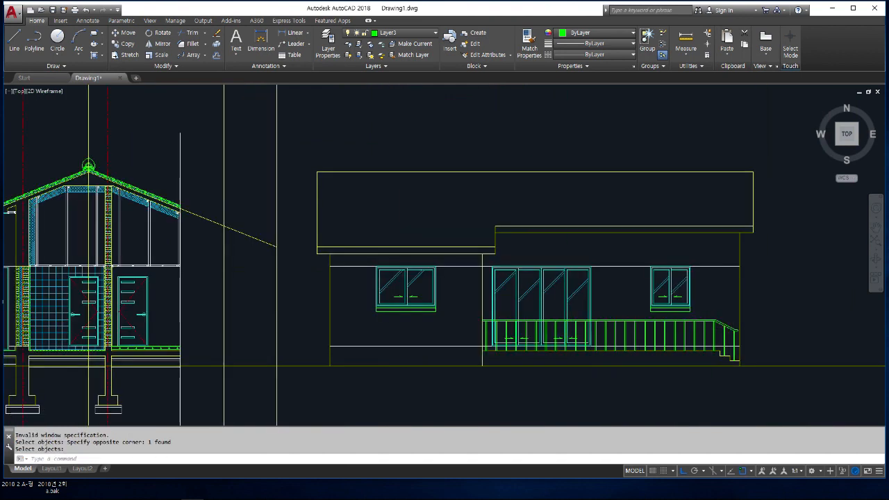
scroll(561, 326, up, 6)
text(tr)
key(Return)
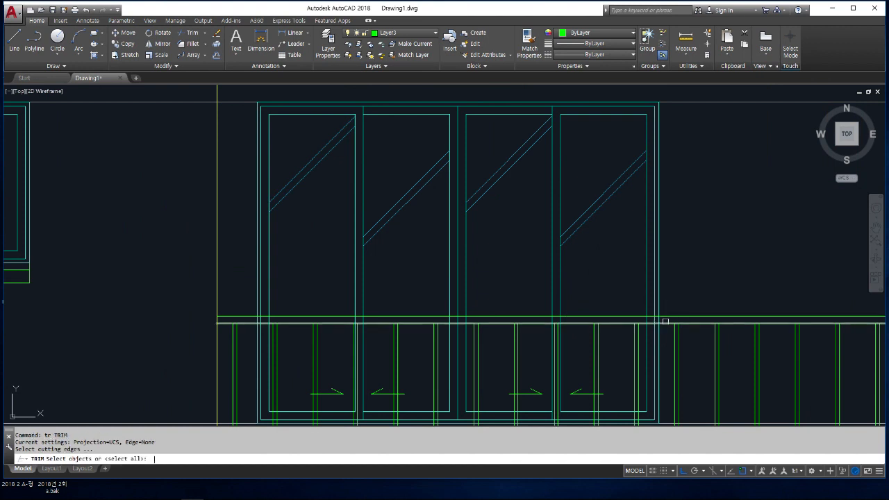
key(Return)
scroll(665, 320, up, 4)
click(665, 319)
scroll(665, 319, down, 4)
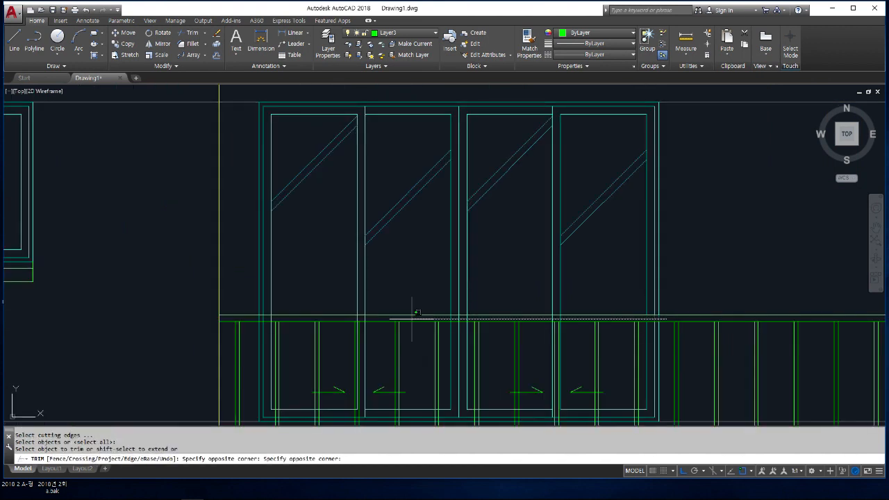
click(250, 316)
key(Return)
scroll(421, 283, down, 6)
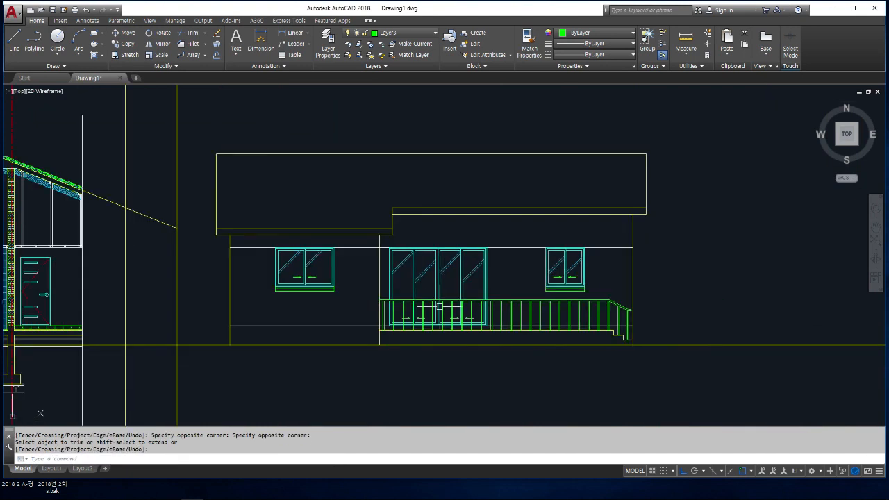
middle_drag(457, 299, 508, 304)
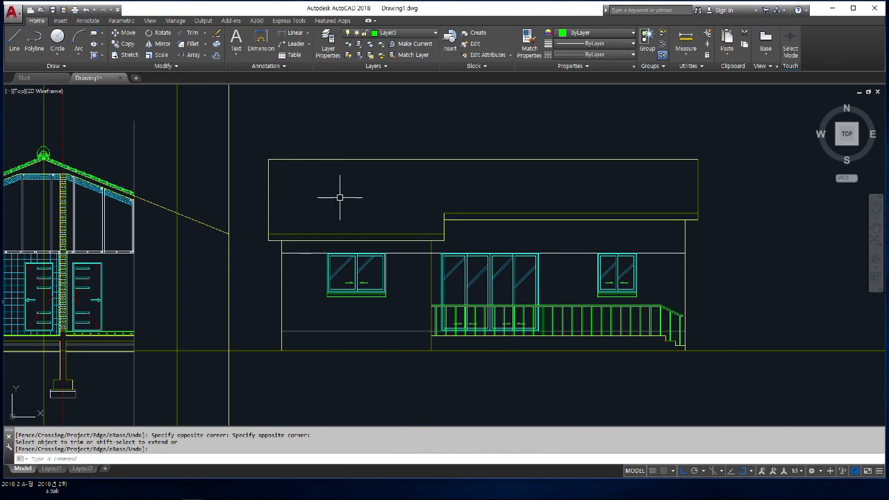
scroll(738, 227, down, 2)
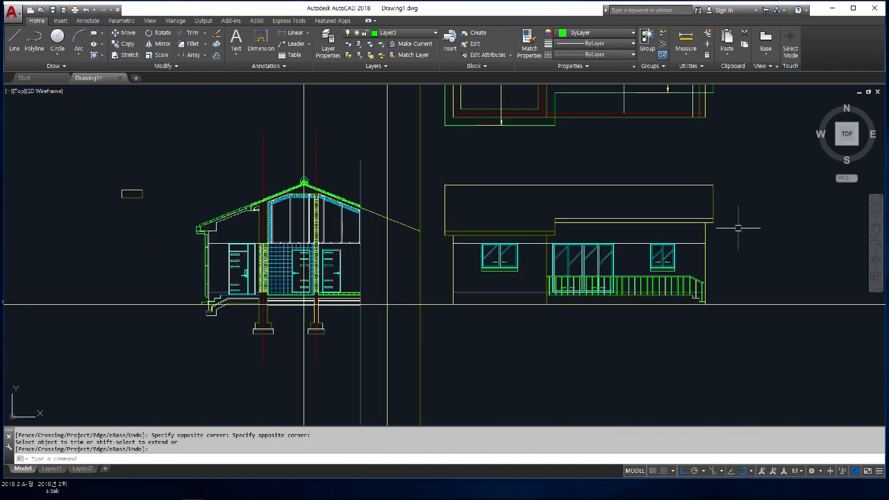
scroll(687, 255, up, 2)
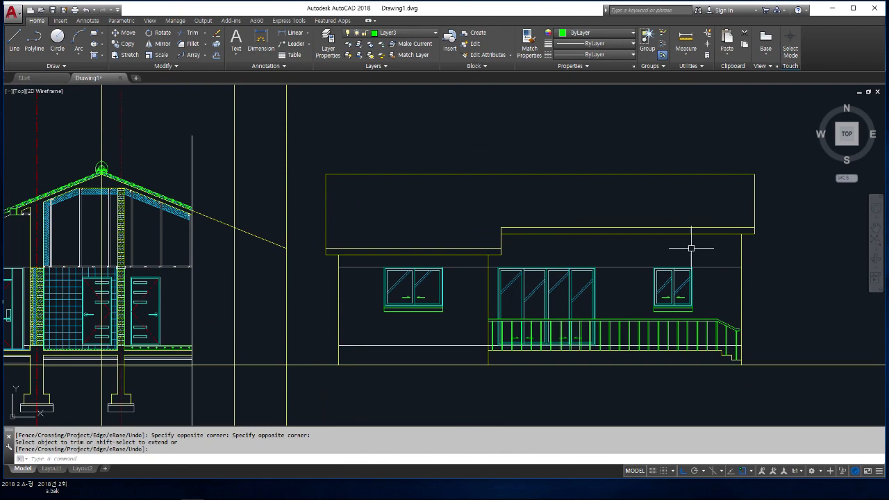